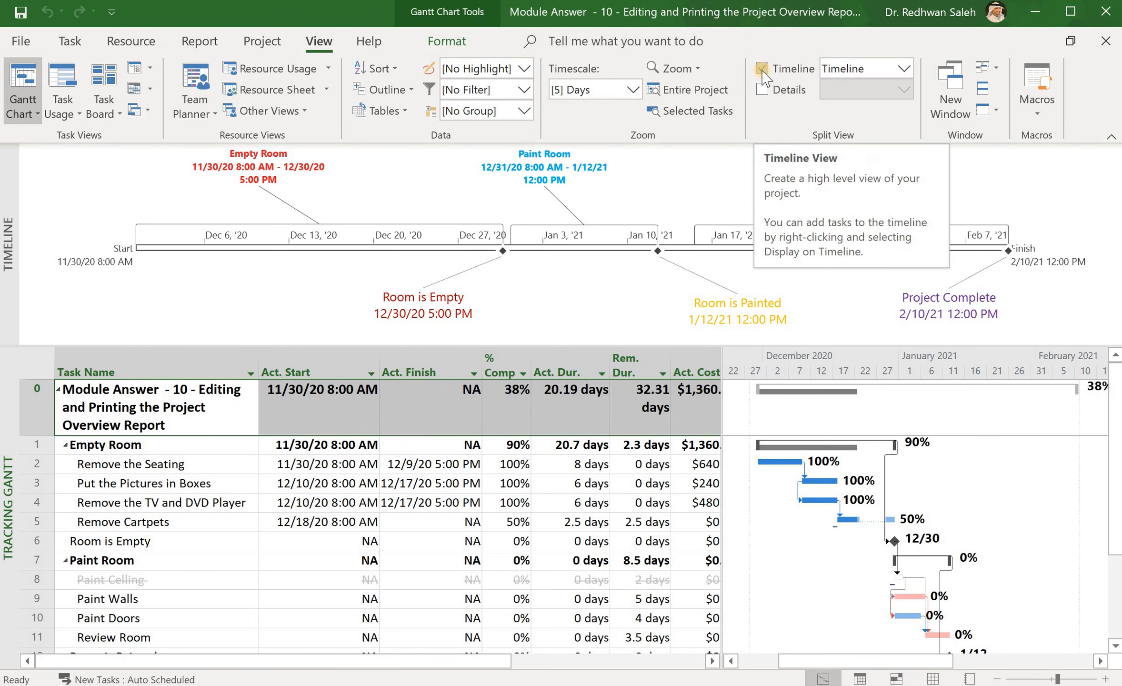
Step: Hide the timeline and widen the task table to show more cost columns beside the Gantt chart
{"action": "left_click", "coordinate": [762, 69]}
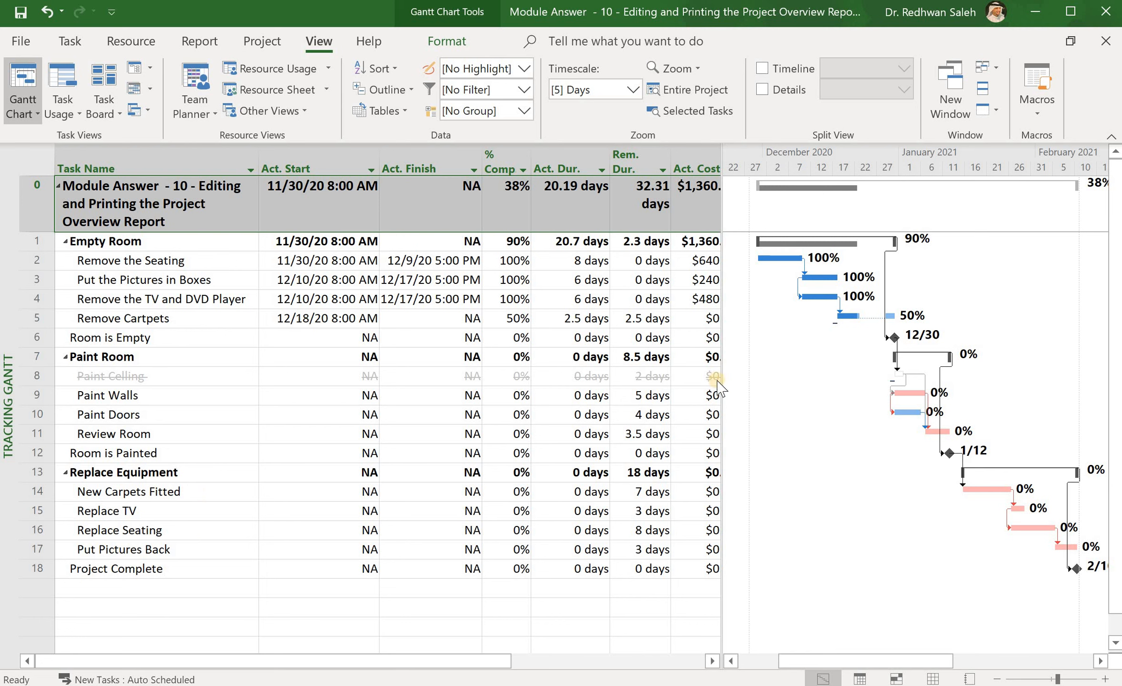
{"action": "left_click_drag", "start_coordinate": [723, 384], "coordinate": [776, 385]}
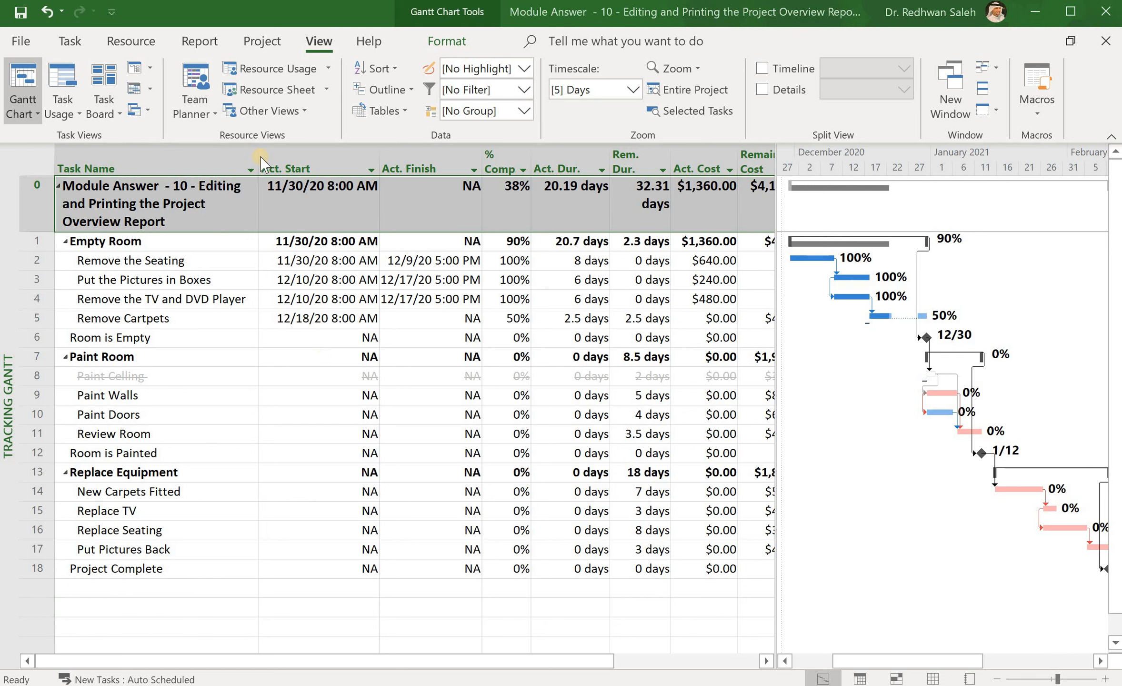
Step: Open the Work Overview dashboard report, showing 39% work complete and 244 hrs remaining
{"action": "left_click", "coordinate": [257, 41]}
{"action": "left_click", "coordinate": [257, 40]}
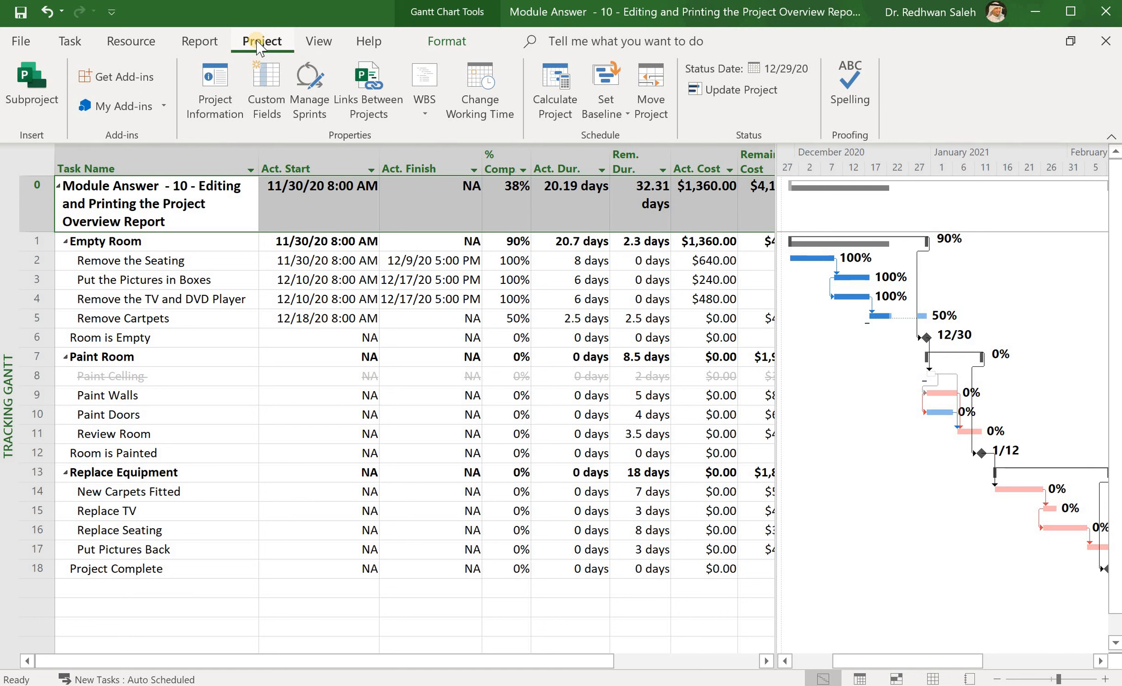
{"action": "left_click", "coordinate": [194, 42]}
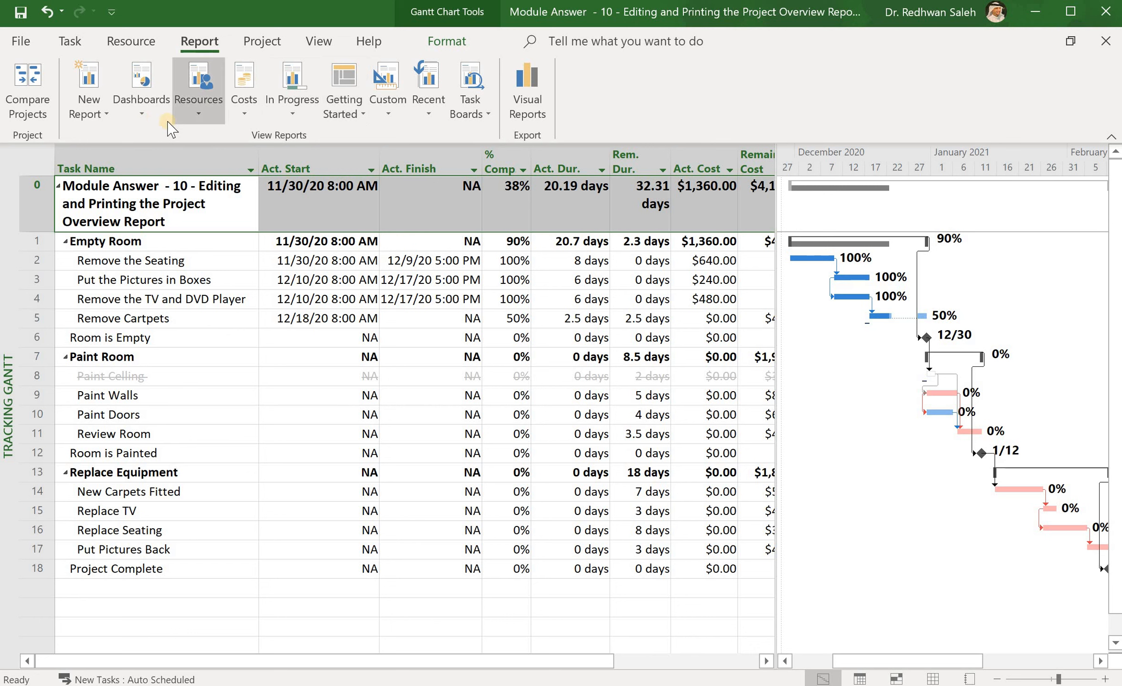
{"action": "left_click", "coordinate": [141, 113]}
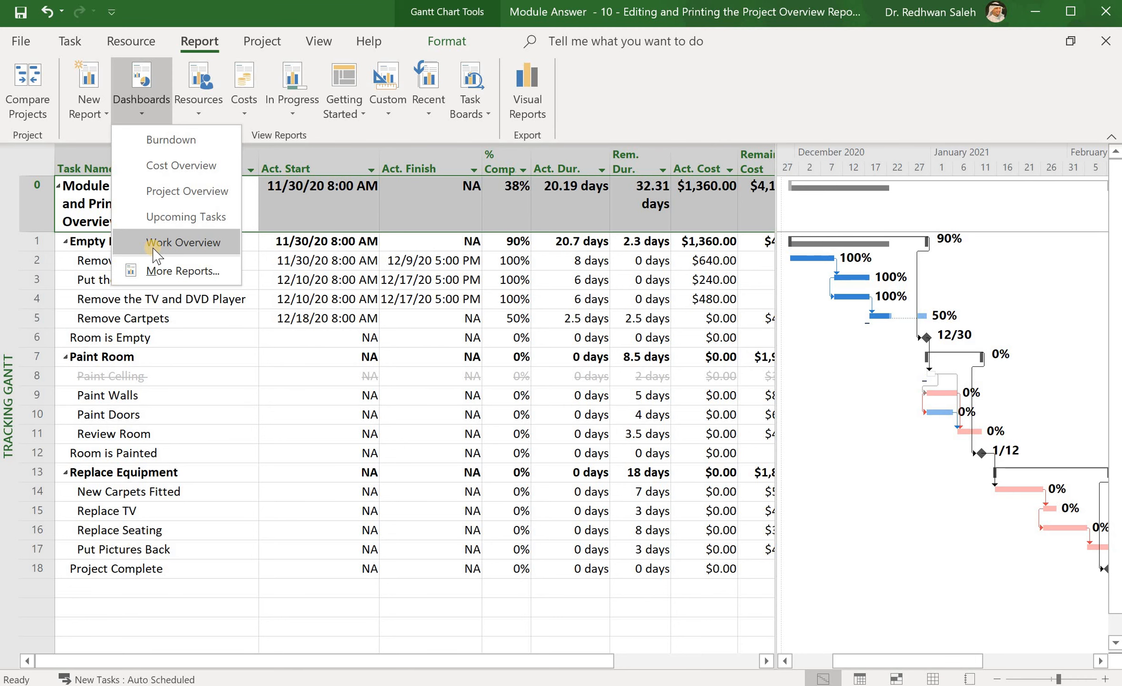
{"action": "left_click", "coordinate": [183, 242]}
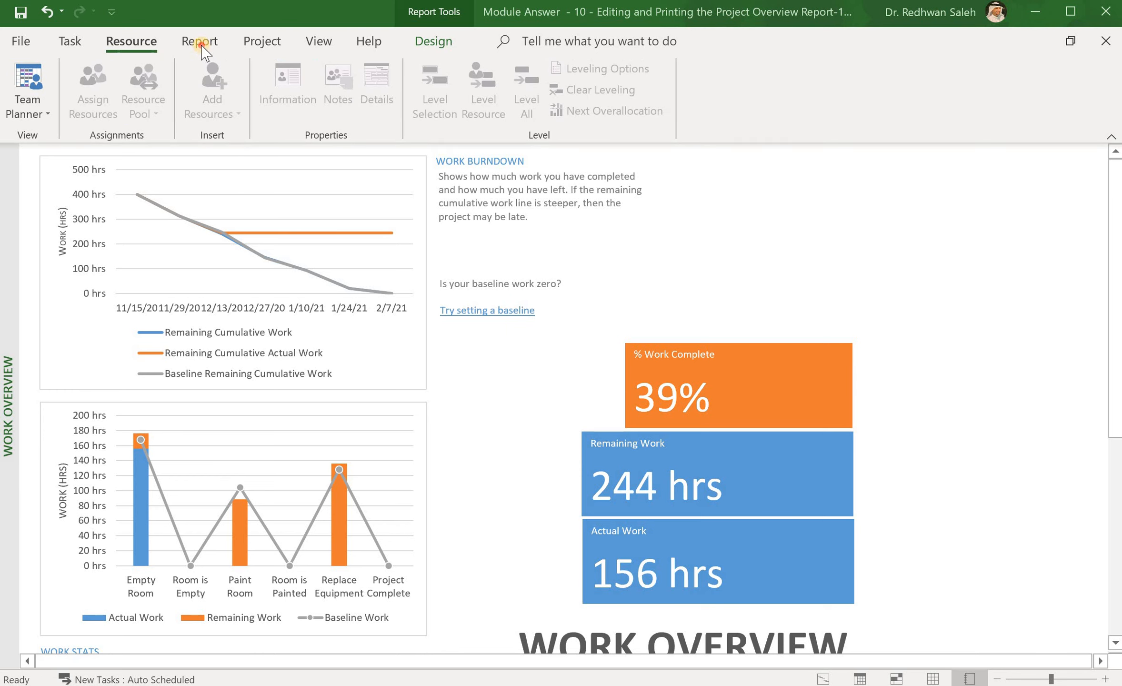
Step: Switch to the Project Overview dashboard report, showing 38% complete and one late task
{"action": "left_click", "coordinate": [201, 42]}
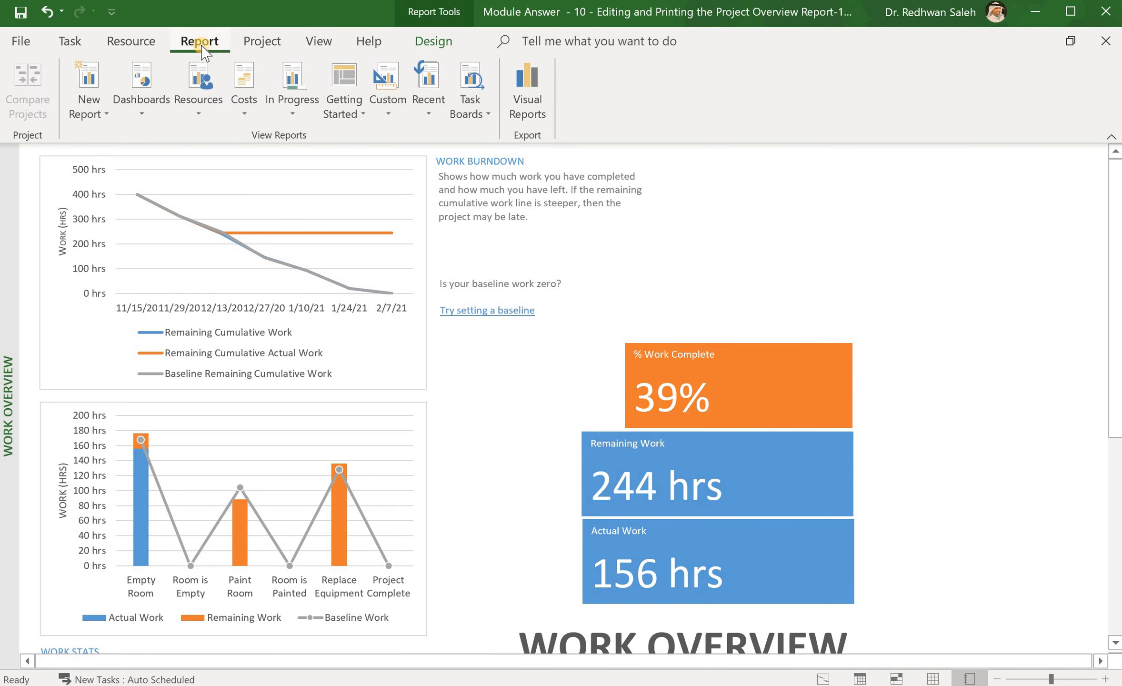
{"action": "left_click", "coordinate": [142, 114]}
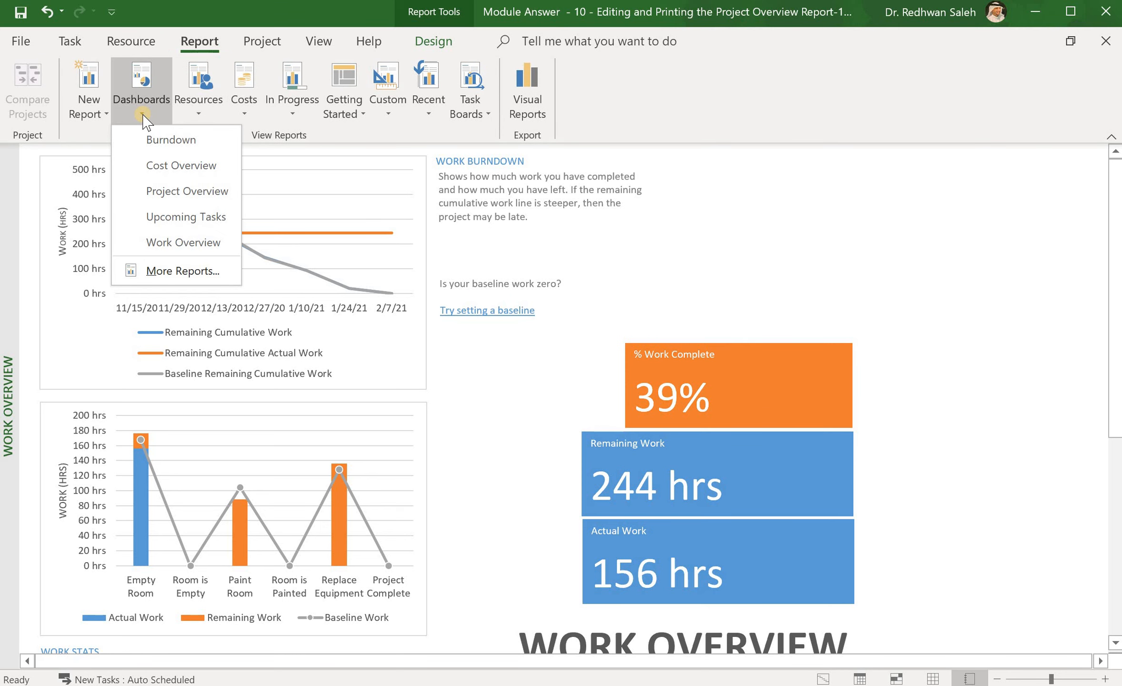
{"action": "left_click", "coordinate": [193, 244]}
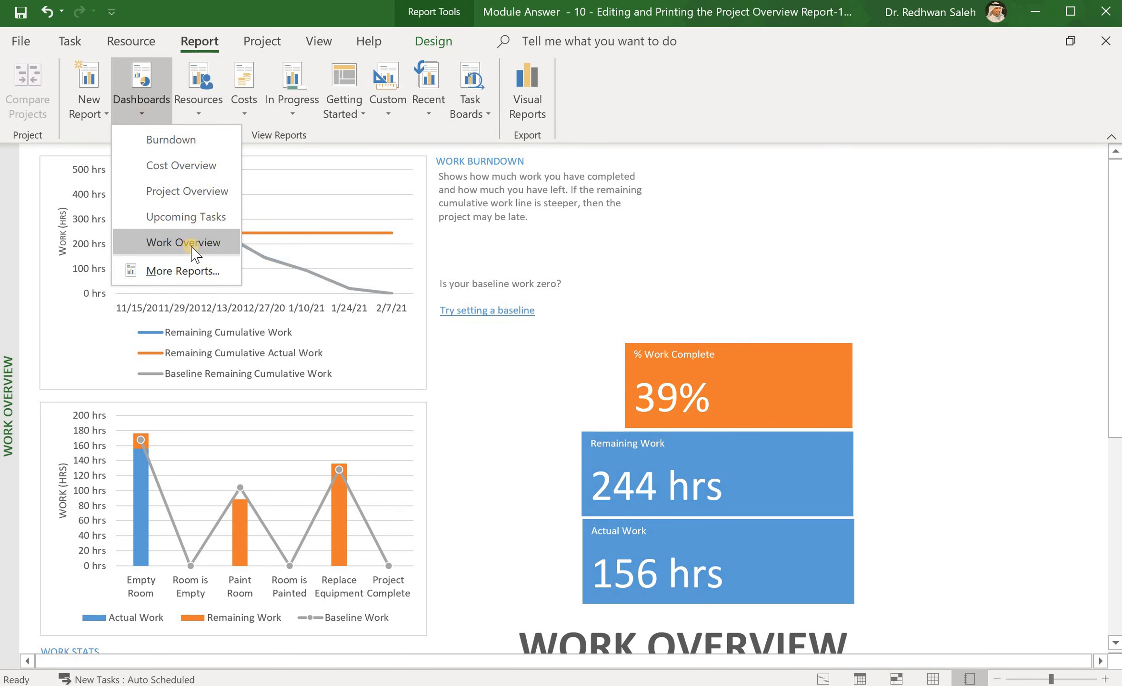
{"action": "left_click", "coordinate": [169, 192]}
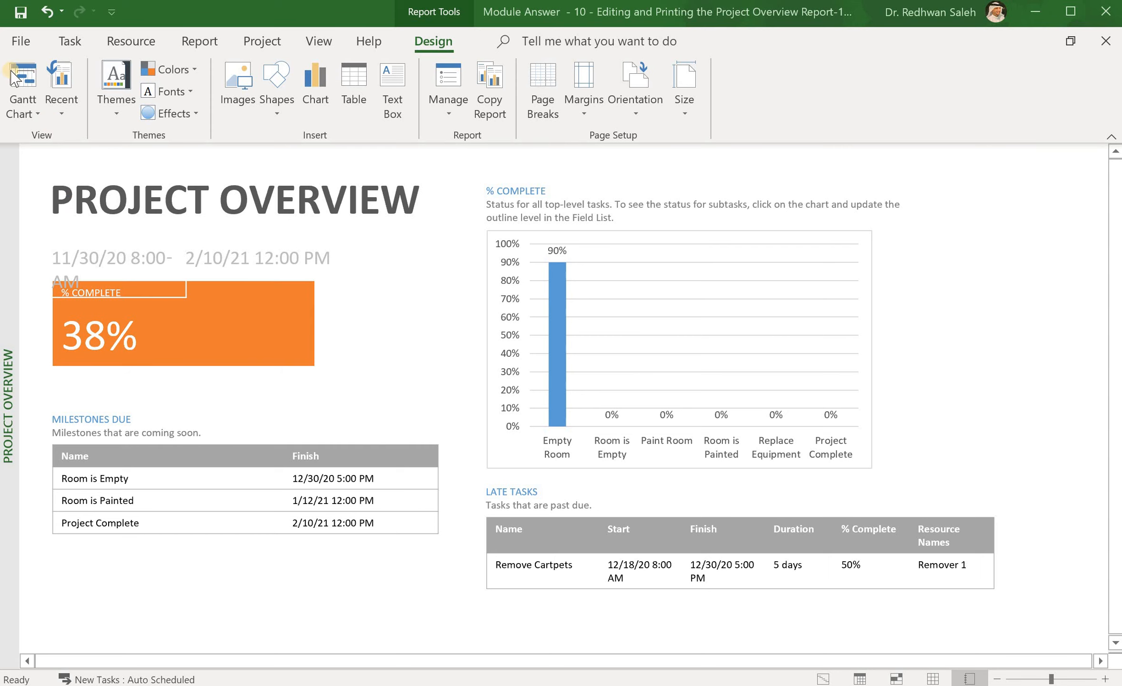
Step: Return from the report to the Tracking Gantt view, closing Text Styles without changes
{"action": "left_click", "coordinate": [26, 87]}
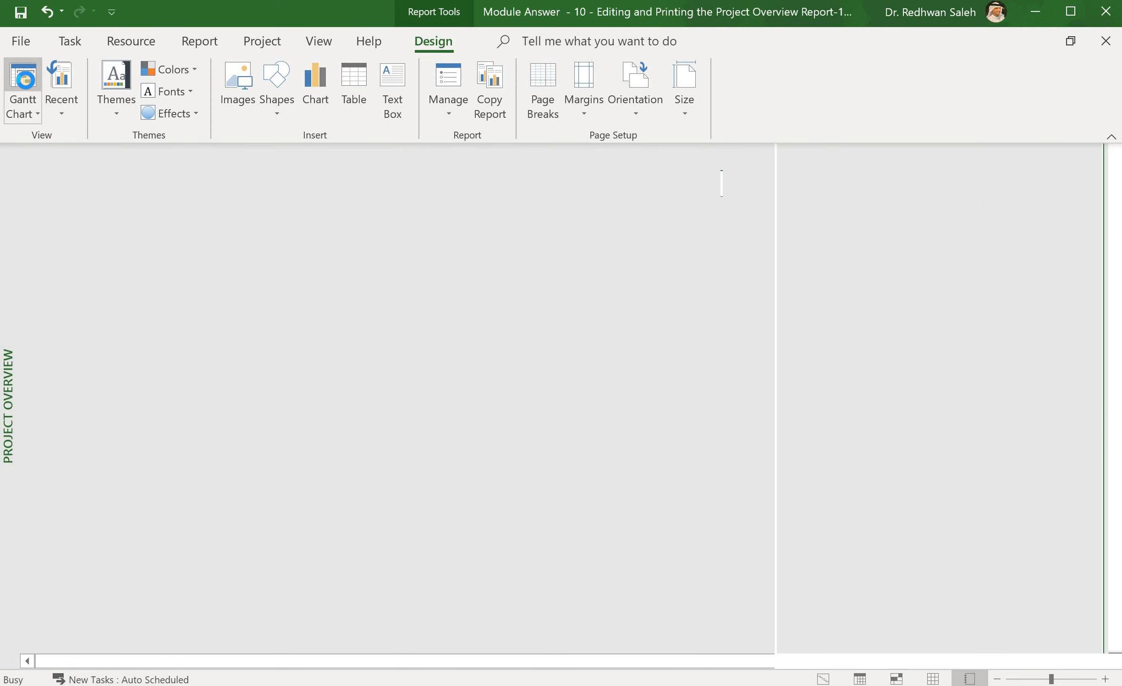
{"action": "left_click", "coordinate": [23, 85]}
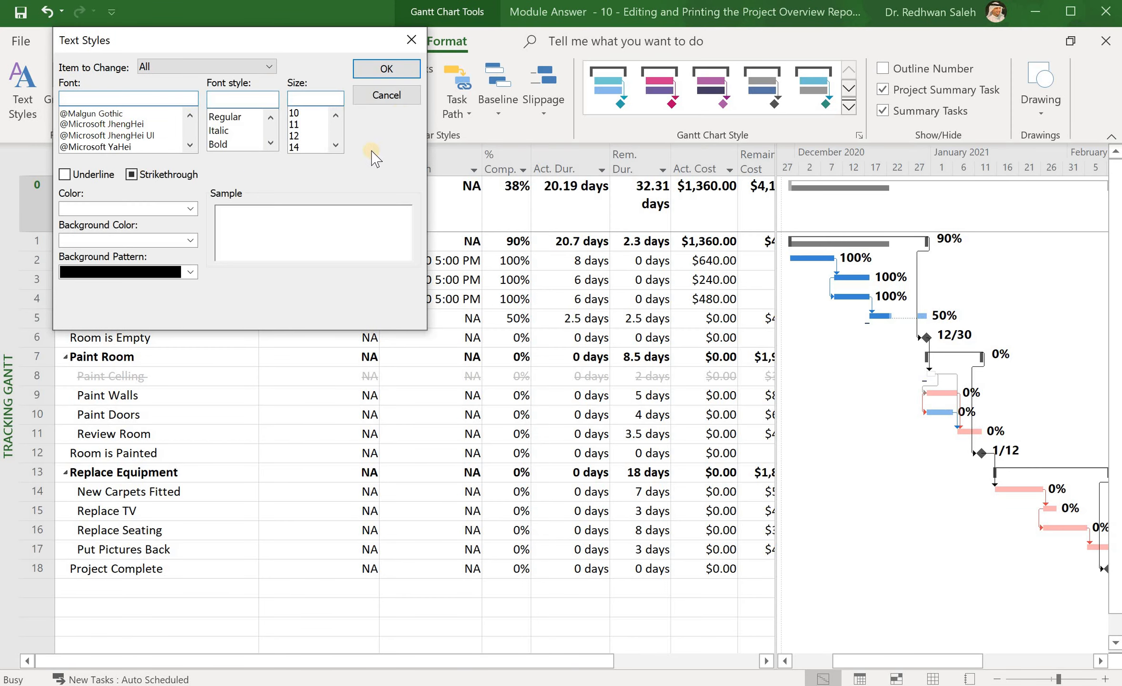
{"action": "left_click", "coordinate": [411, 39]}
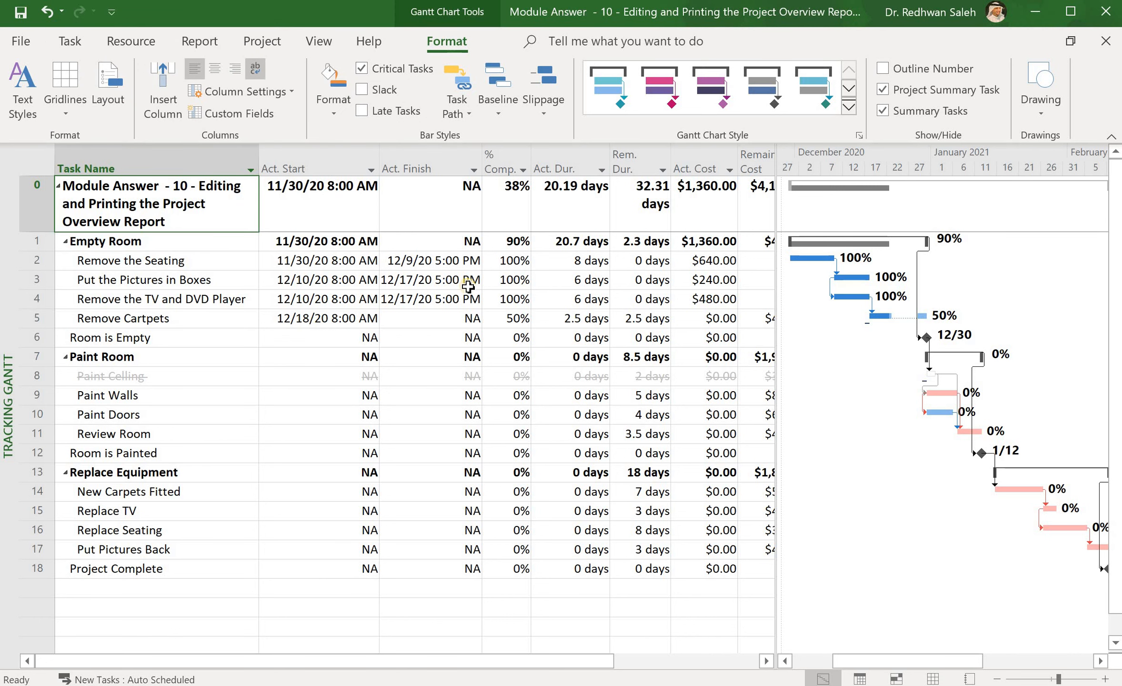
{"action": "left_click", "coordinate": [334, 41]}
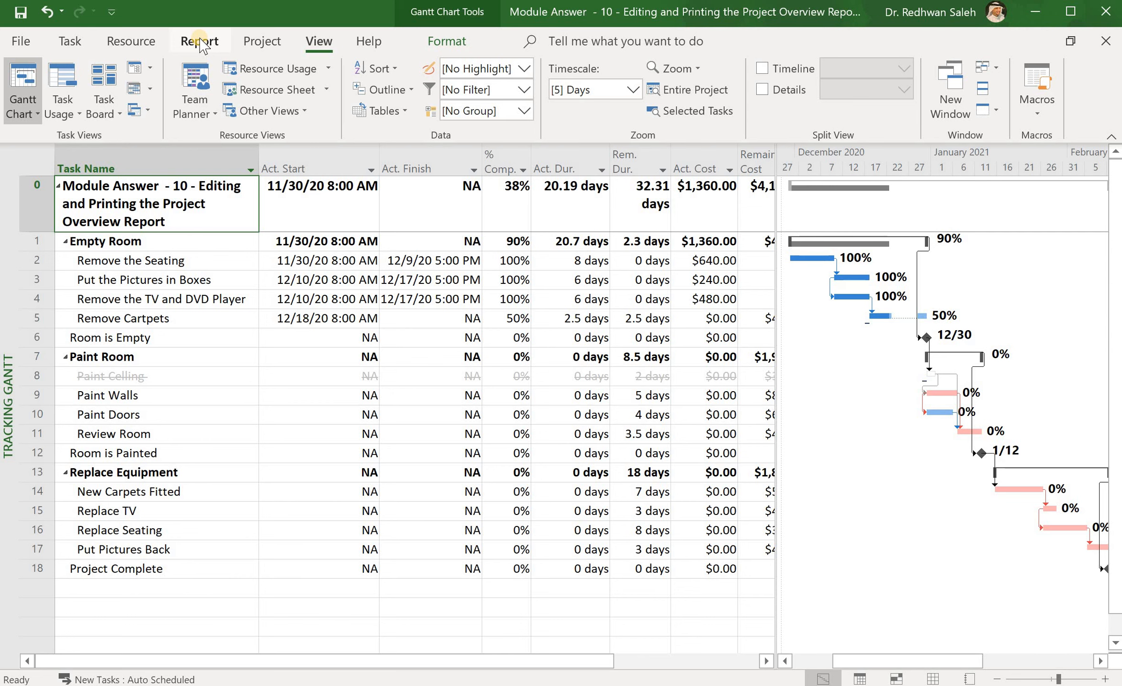
{"action": "left_click", "coordinate": [261, 42]}
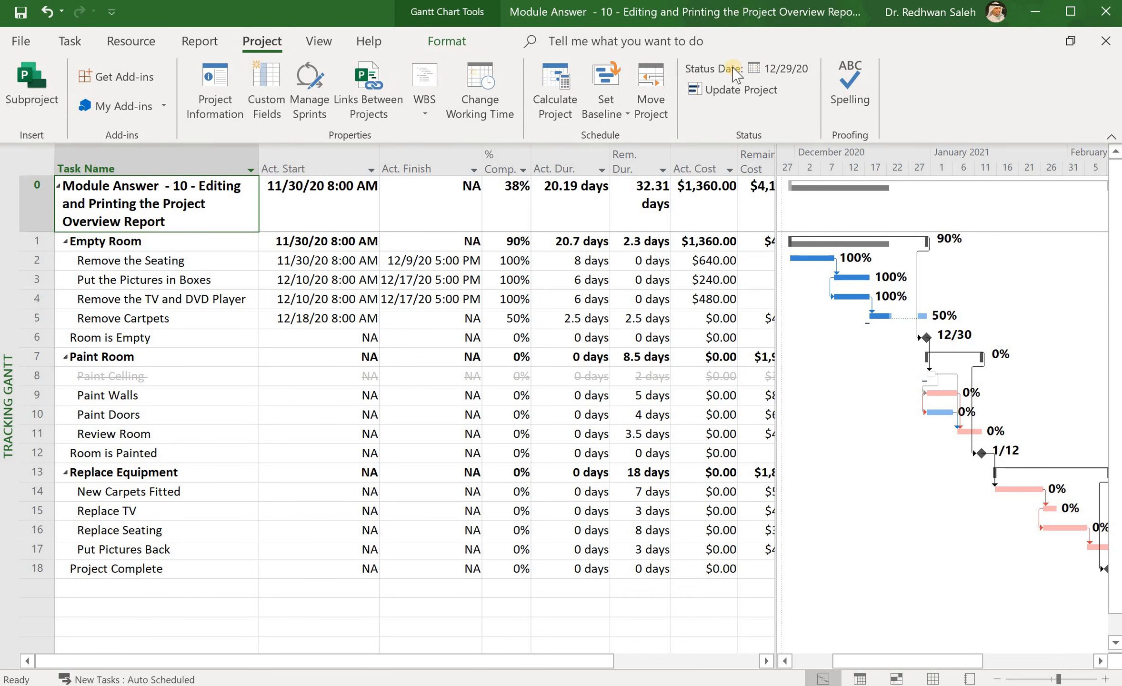
Step: Change the project status date from 12/29/20 to 12/1/20 5:00 PM
{"action": "left_click", "coordinate": [785, 72]}
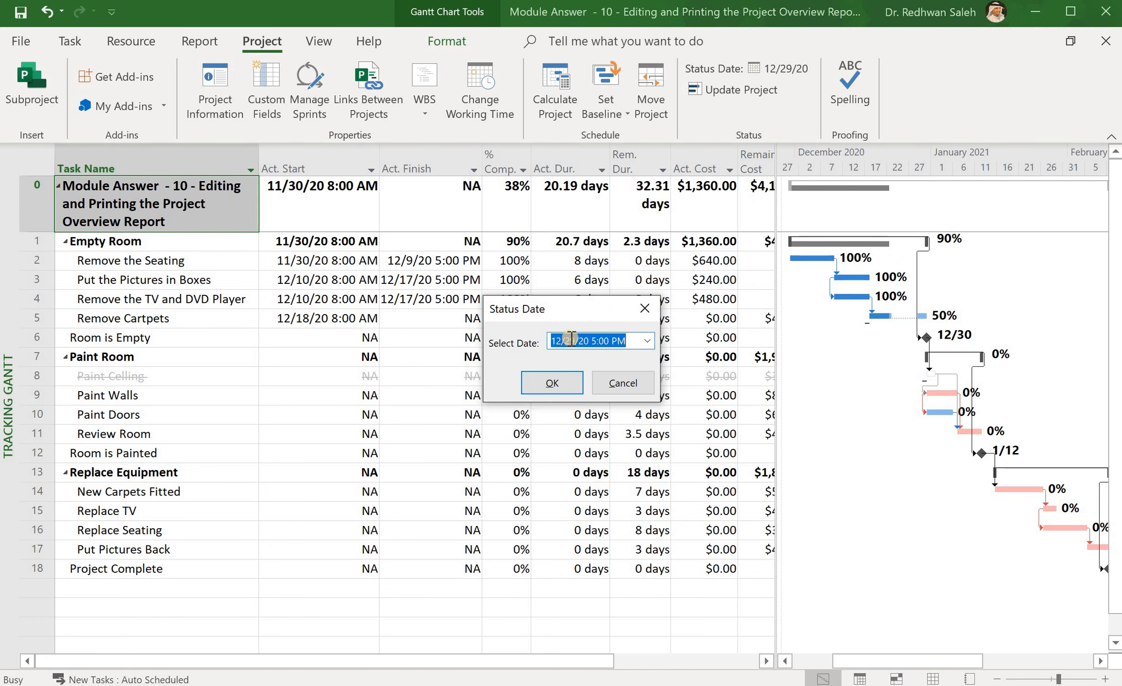
{"action": "left_click", "coordinate": [575, 340]}
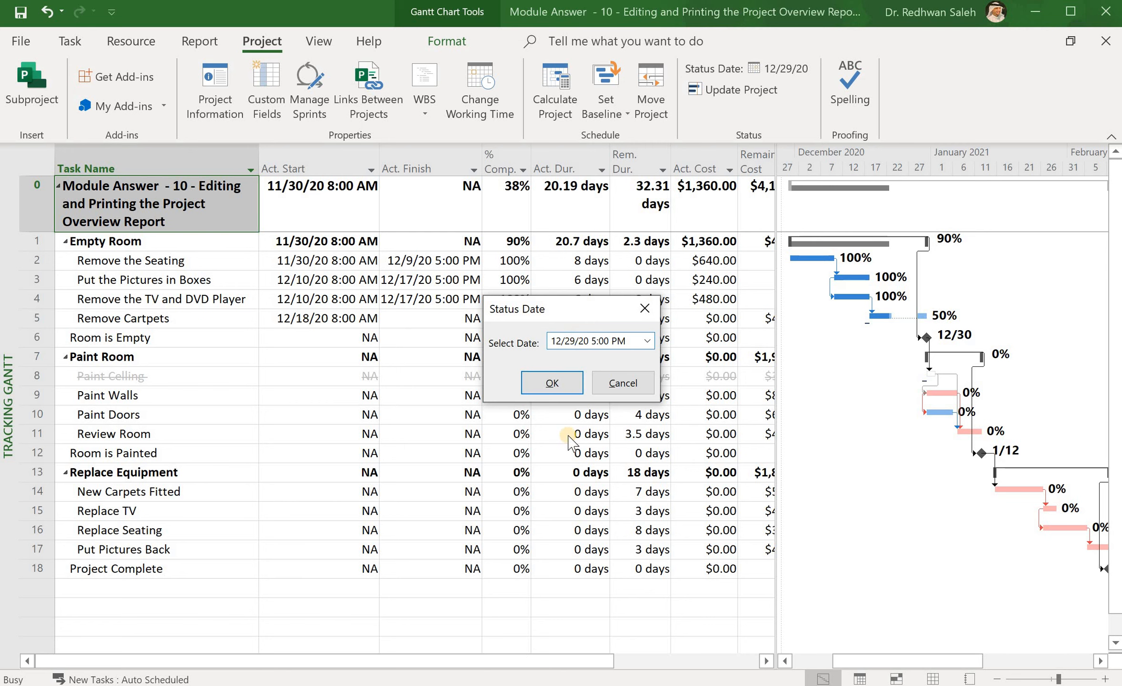
{"action": "key", "text": "BackSpace"}
{"action": "key", "text": "BackSpace"}
{"action": "type", "text": "1"}
{"action": "left_click", "coordinate": [552, 380]}
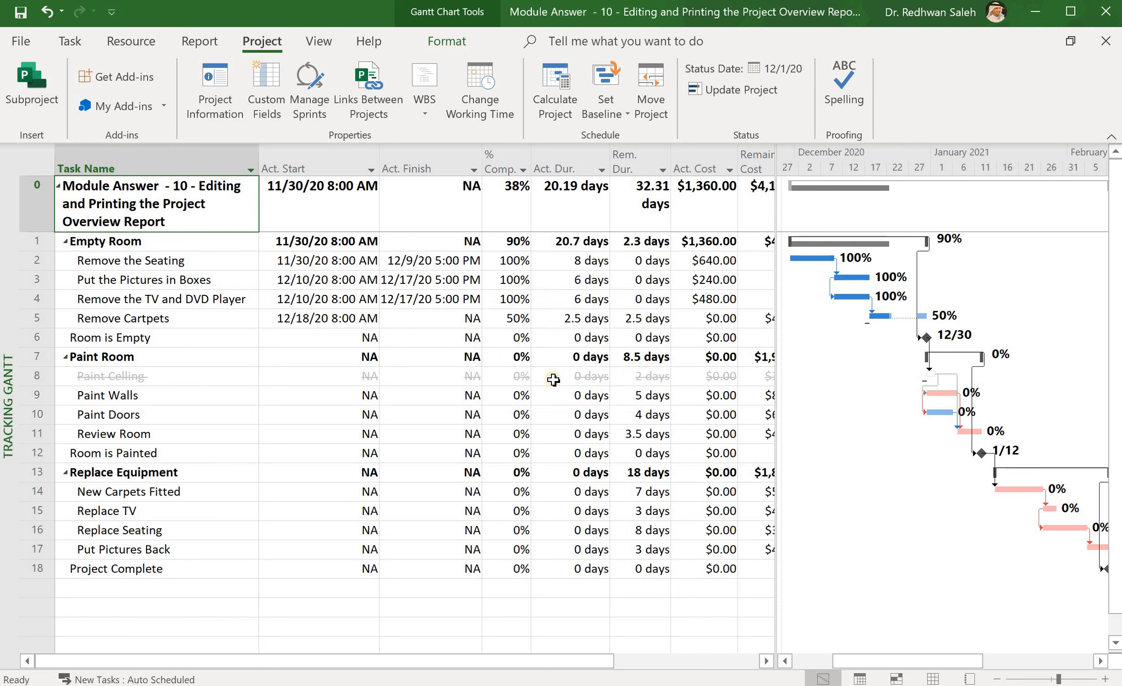
{"action": "left_click", "coordinate": [199, 42]}
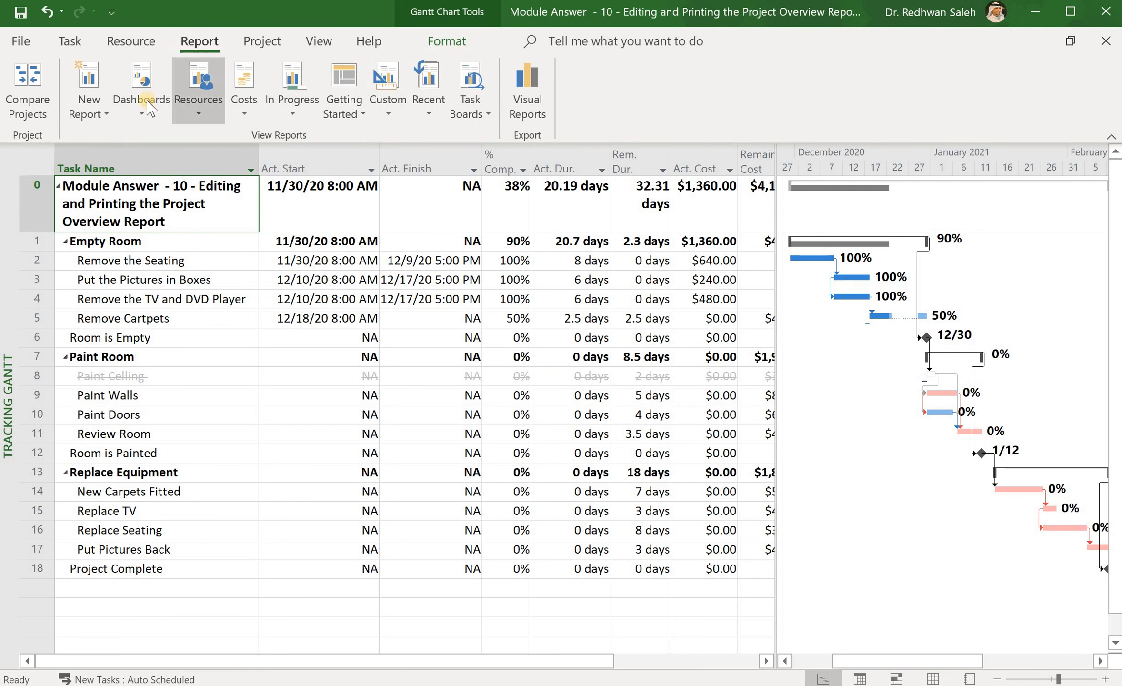
{"action": "left_click", "coordinate": [141, 117]}
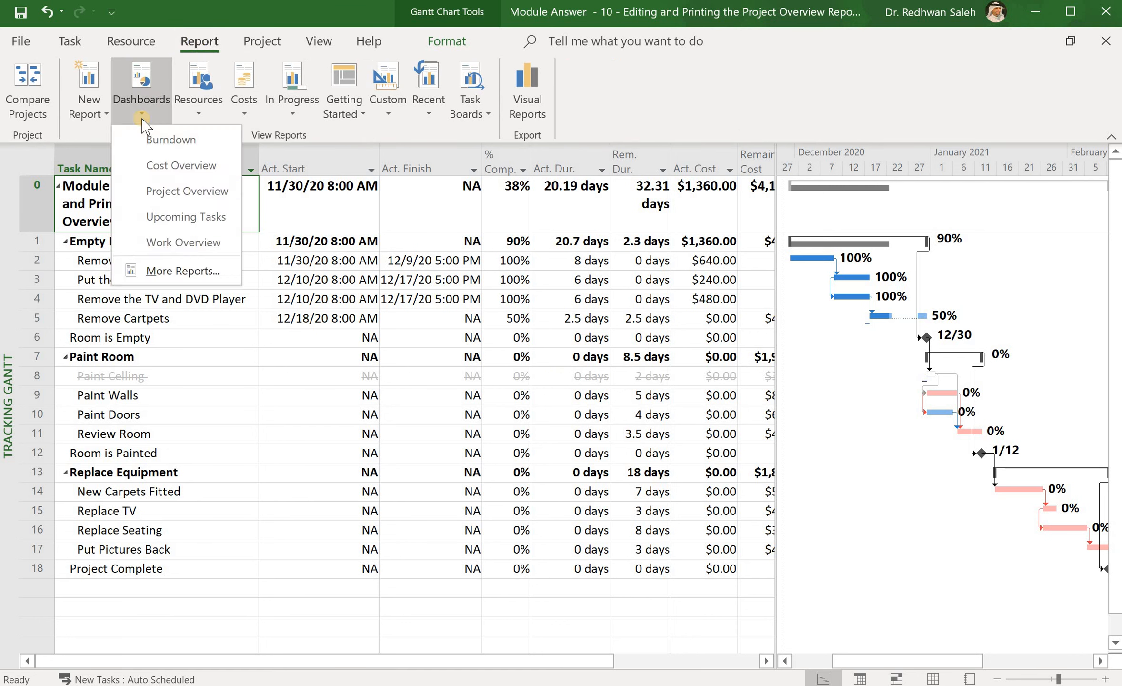
{"action": "left_click", "coordinate": [163, 182]}
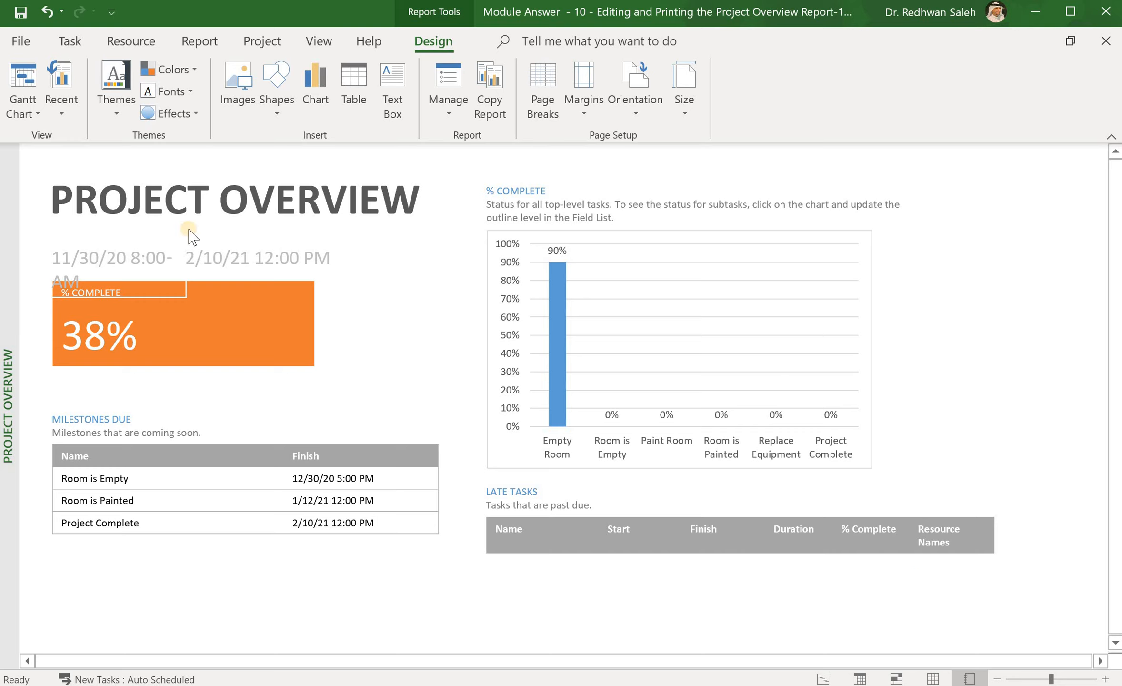
{"action": "left_click", "coordinate": [22, 85]}
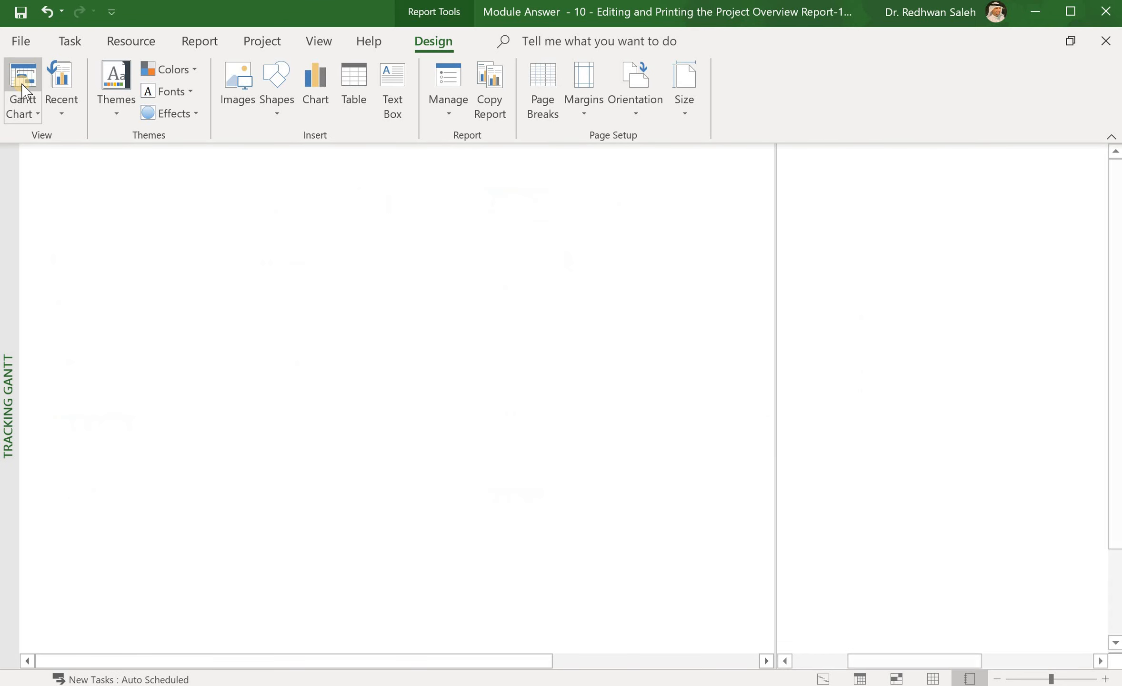
Step: Change the project status date to 2/2/2021 5:00 PM
{"action": "left_click", "coordinate": [262, 42]}
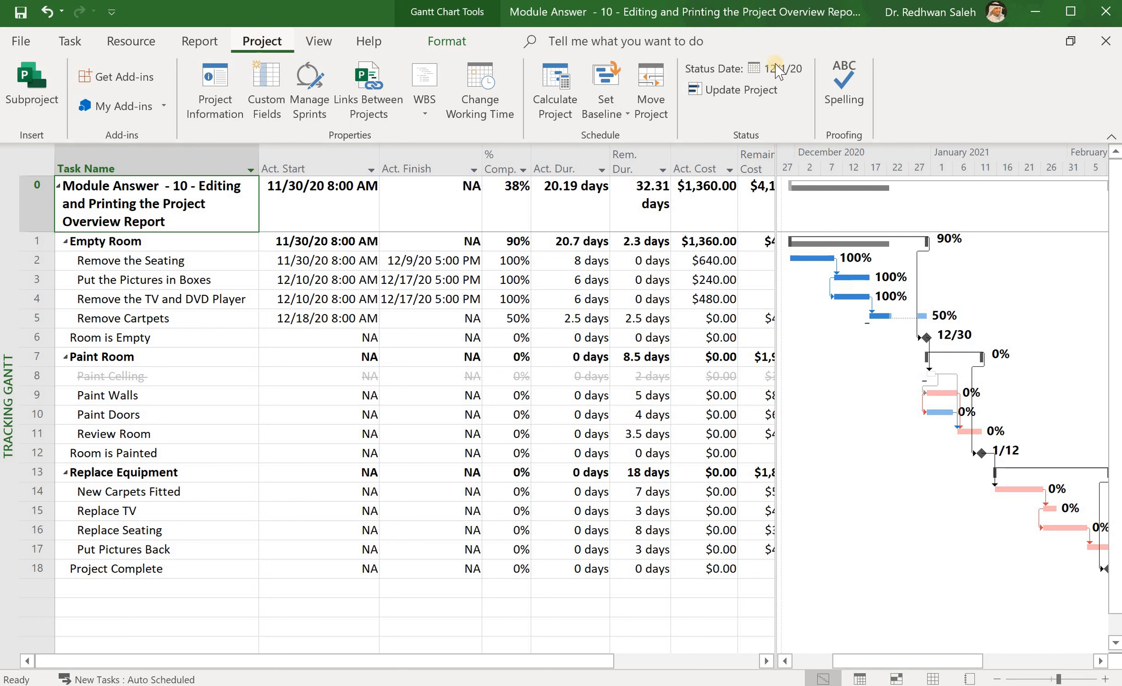
{"action": "left_click", "coordinate": [769, 65]}
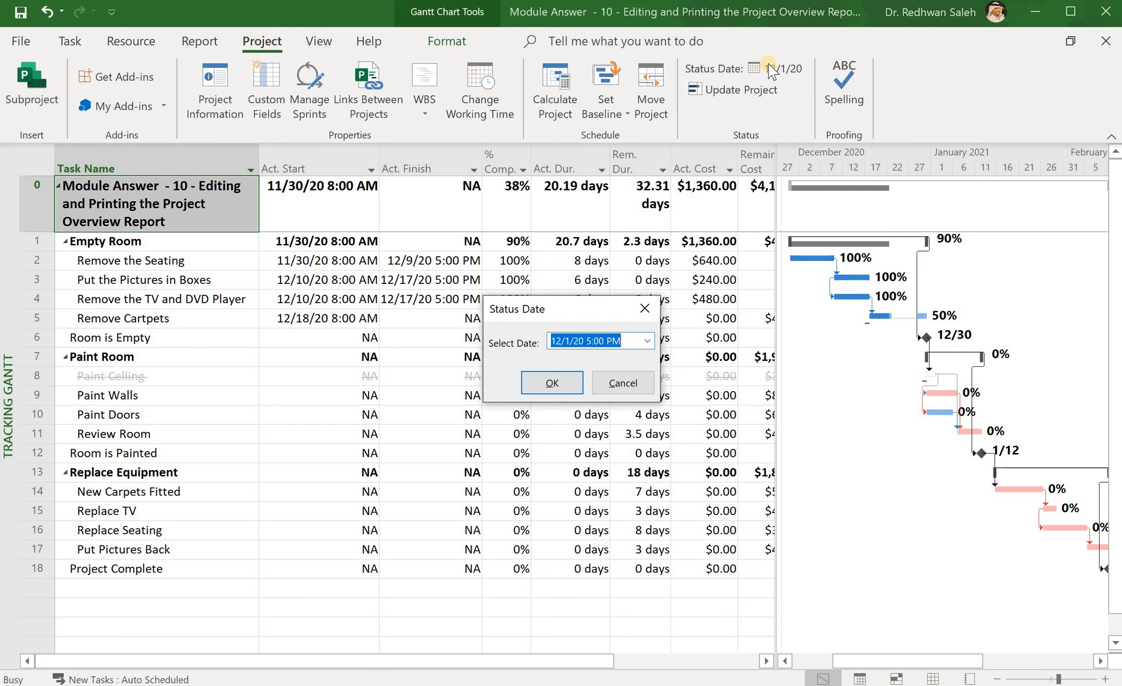
{"action": "left_click", "coordinate": [569, 340]}
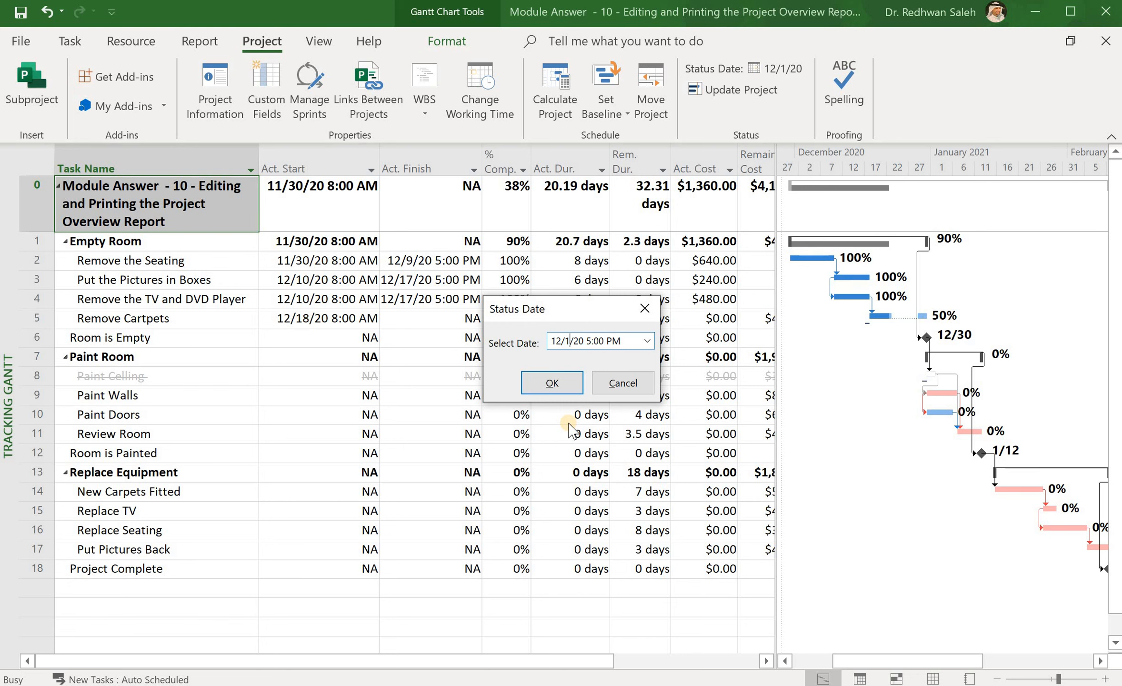
{"action": "key", "text": "BackSpace"}
{"action": "type", "text": "2"}
{"action": "key", "text": "Left"}
{"action": "key", "text": "Left"}
{"action": "key", "text": "Left"}
{"action": "key", "text": "BackSpace"}
{"action": "key", "text": "Right"}
{"action": "type", "text": "21"}
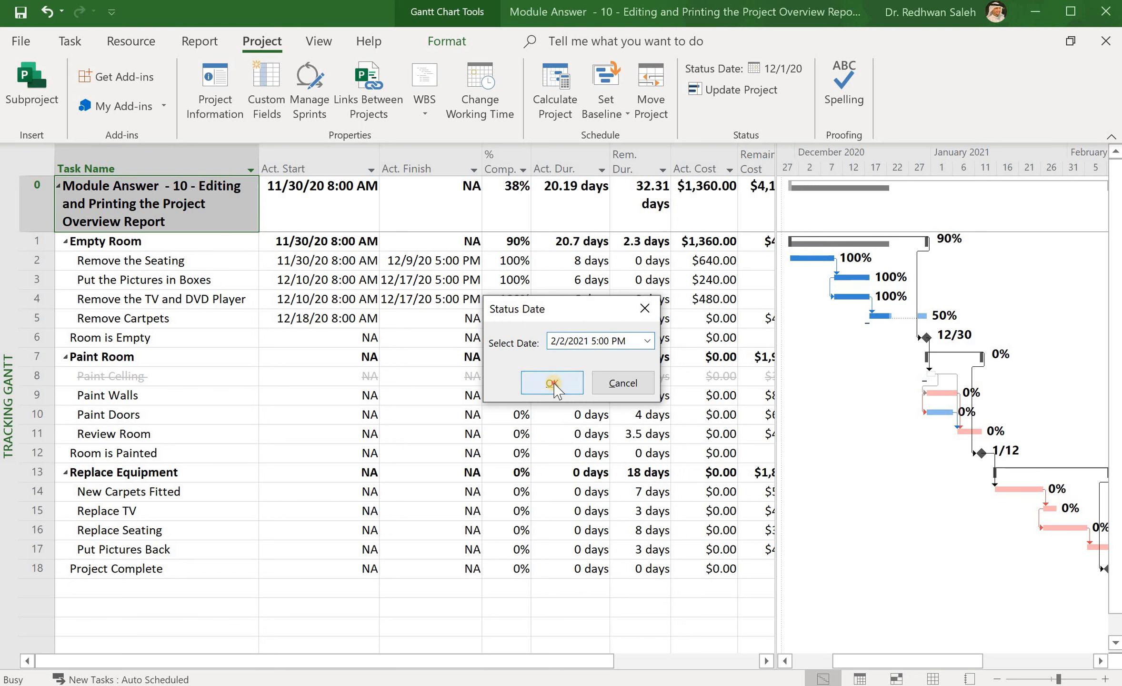
{"action": "left_click", "coordinate": [553, 383]}
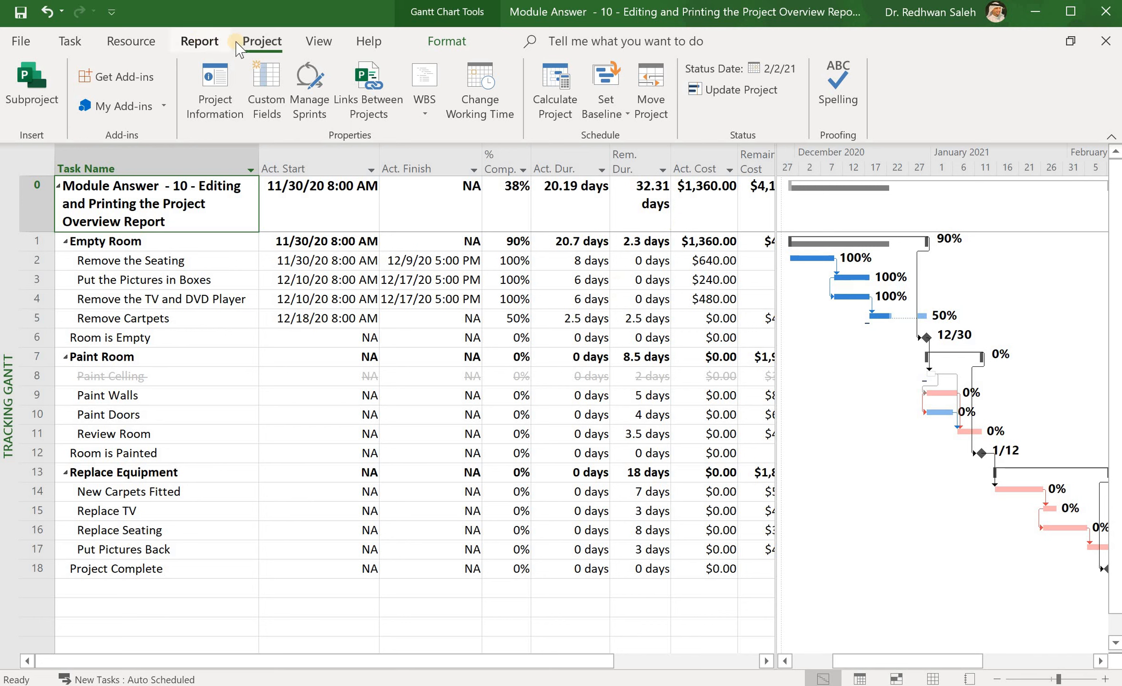
{"action": "left_click", "coordinate": [199, 41]}
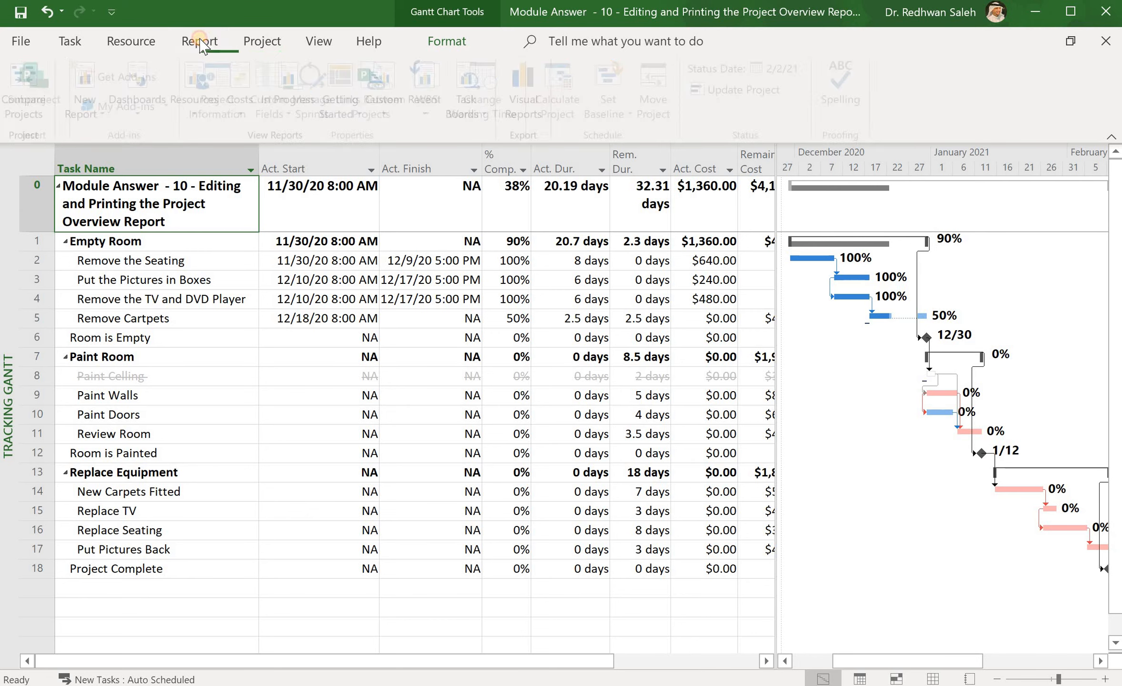
{"action": "left_click", "coordinate": [142, 113]}
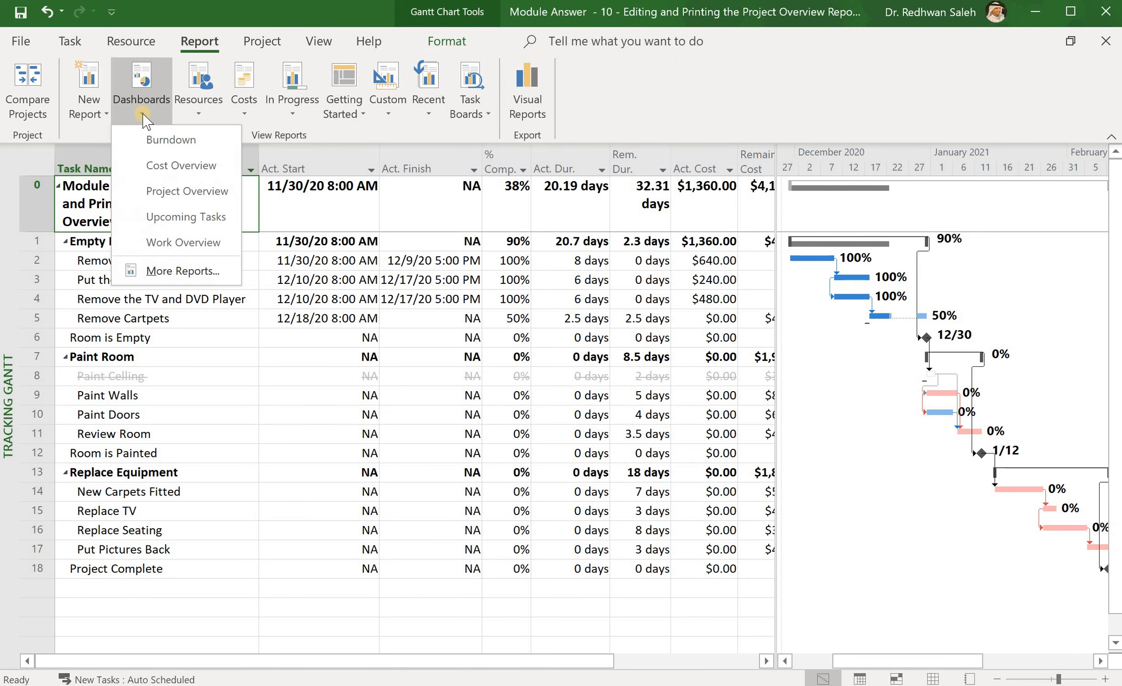
{"action": "left_click", "coordinate": [177, 190]}
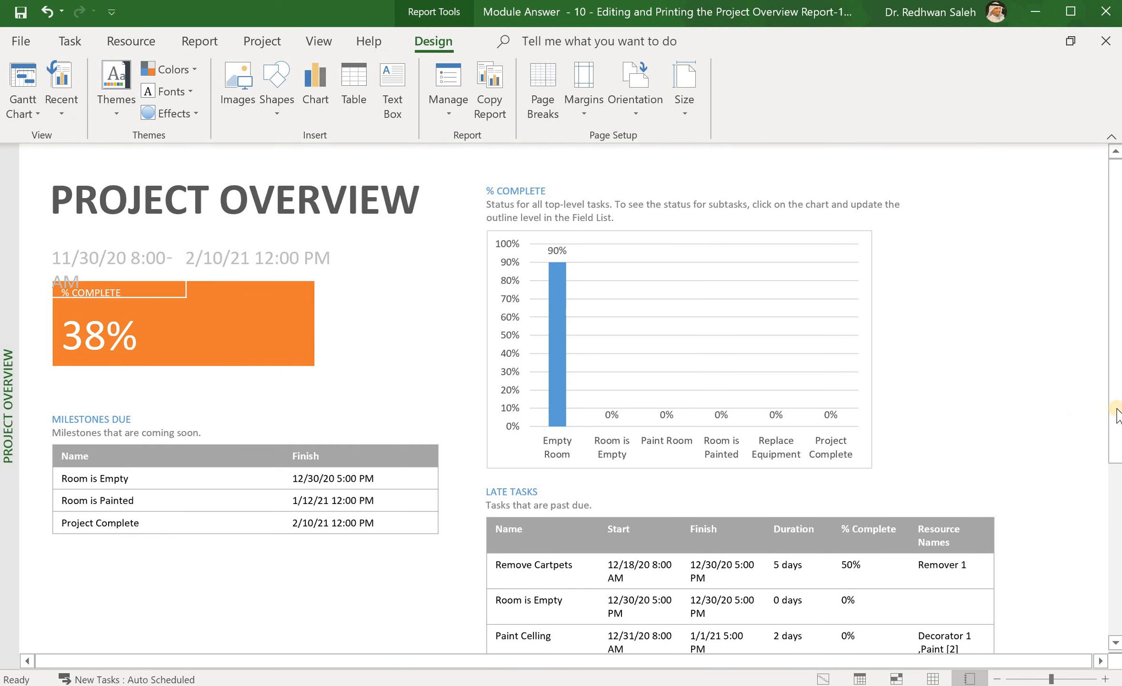
{"action": "left_click_drag", "start_coordinate": [1112, 437], "coordinate": [1111, 596]}
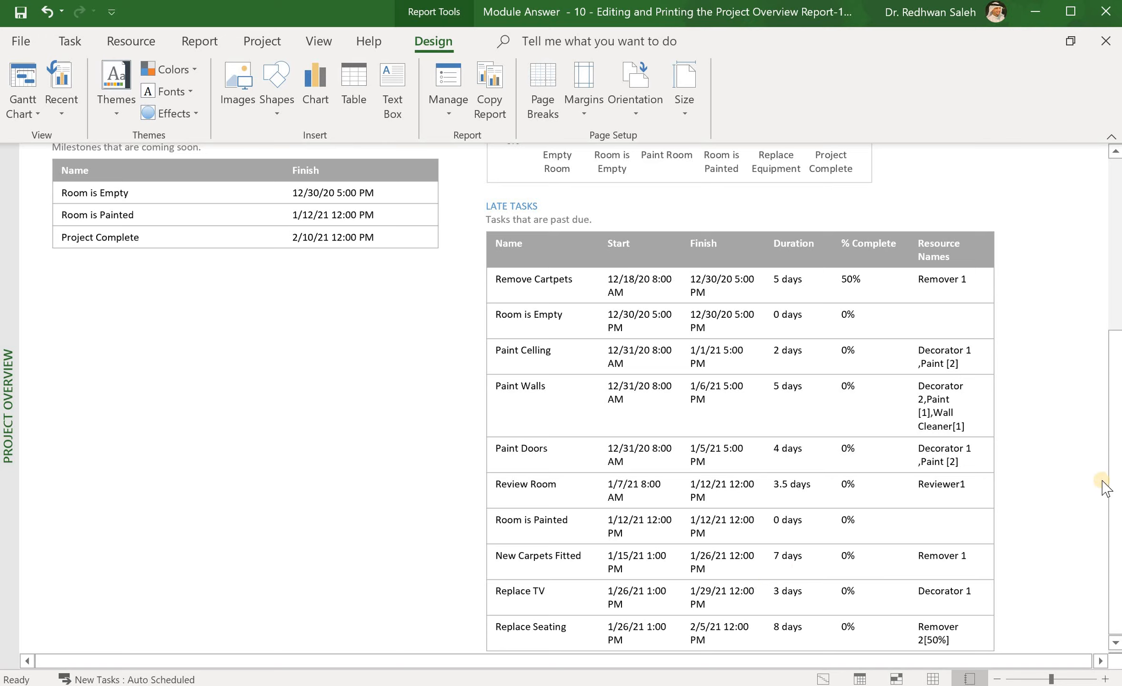
{"action": "left_click_drag", "start_coordinate": [1119, 474], "coordinate": [1115, 256]}
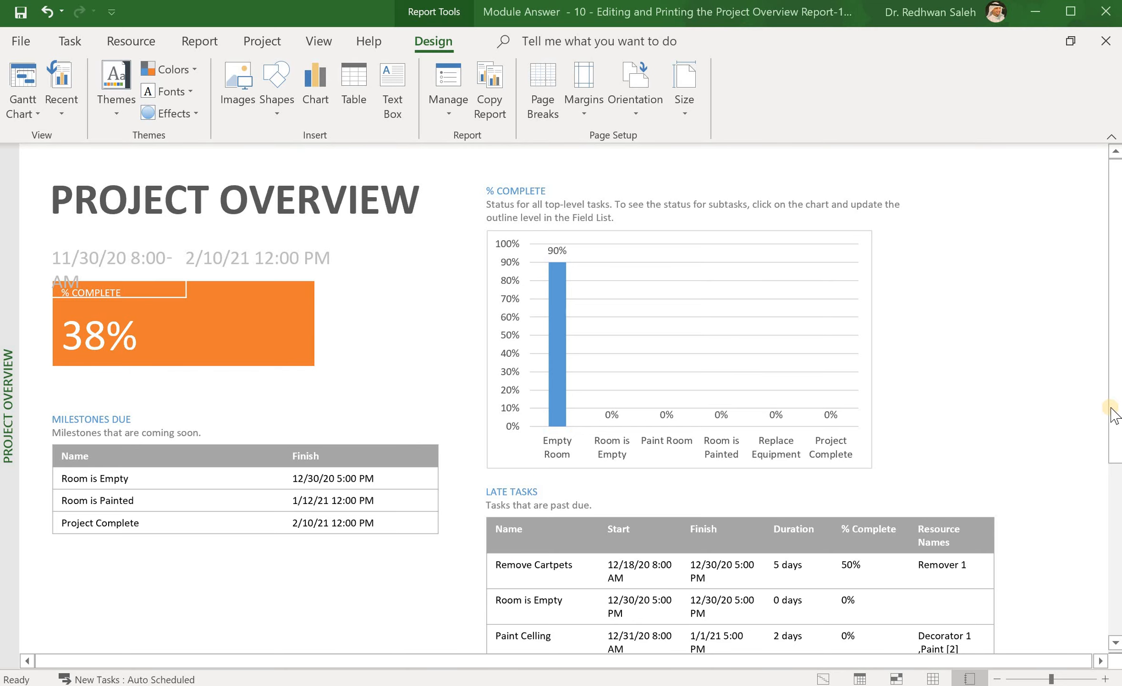
Step: Rename the LATE TASKS table heading to 'Tasks up to status date'
{"action": "left_click_drag", "start_coordinate": [1112, 408], "coordinate": [1121, 513]}
{"action": "scroll", "coordinate": [539, 574], "scroll_direction": "up", "scroll_amount": 5}
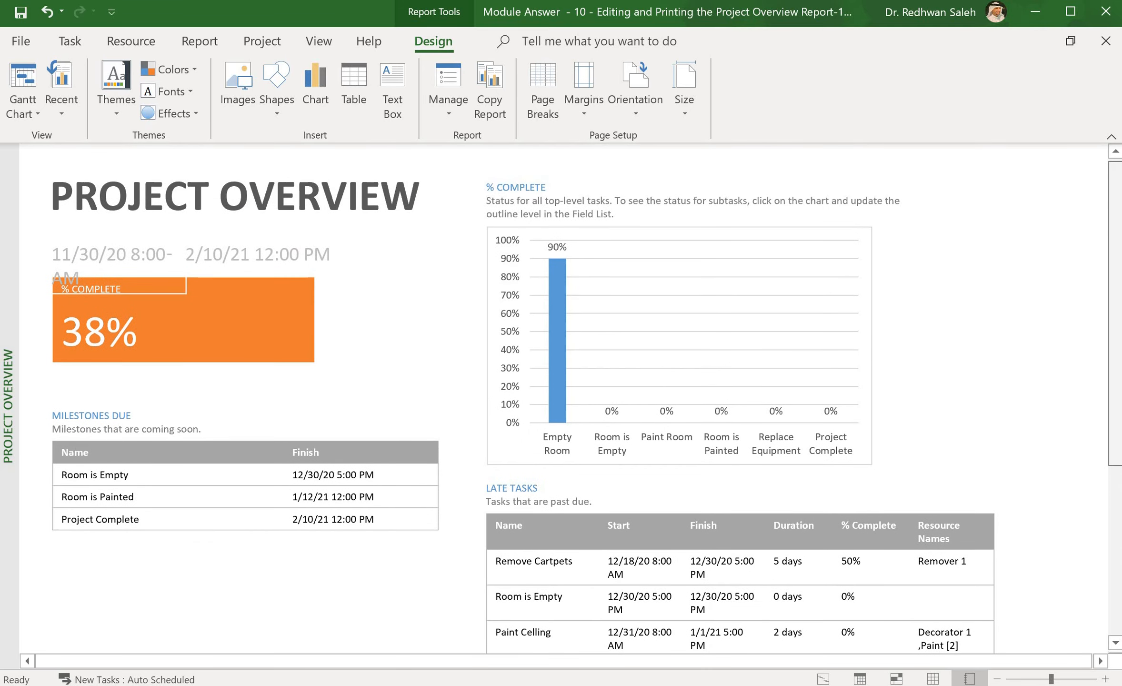
{"action": "left_click", "coordinate": [531, 486]}
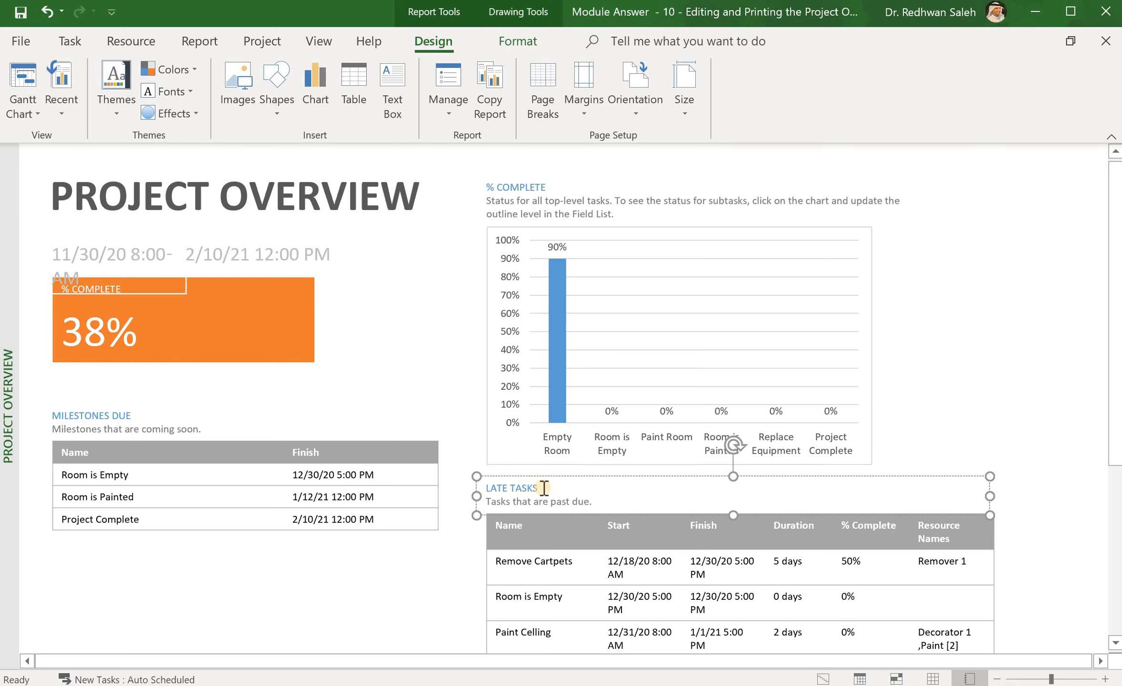
{"action": "key", "text": "BackSpace"}
{"action": "key", "text": "BackSpace"}
{"action": "key", "text": "BackSpace"}
{"action": "key", "text": "BackSpace"}
{"action": "key", "text": "BackSpace"}
{"action": "key", "text": "BackSpace"}
{"action": "key", "text": "BackSpace"}
{"action": "type", "text": "Tasks up to status date"}
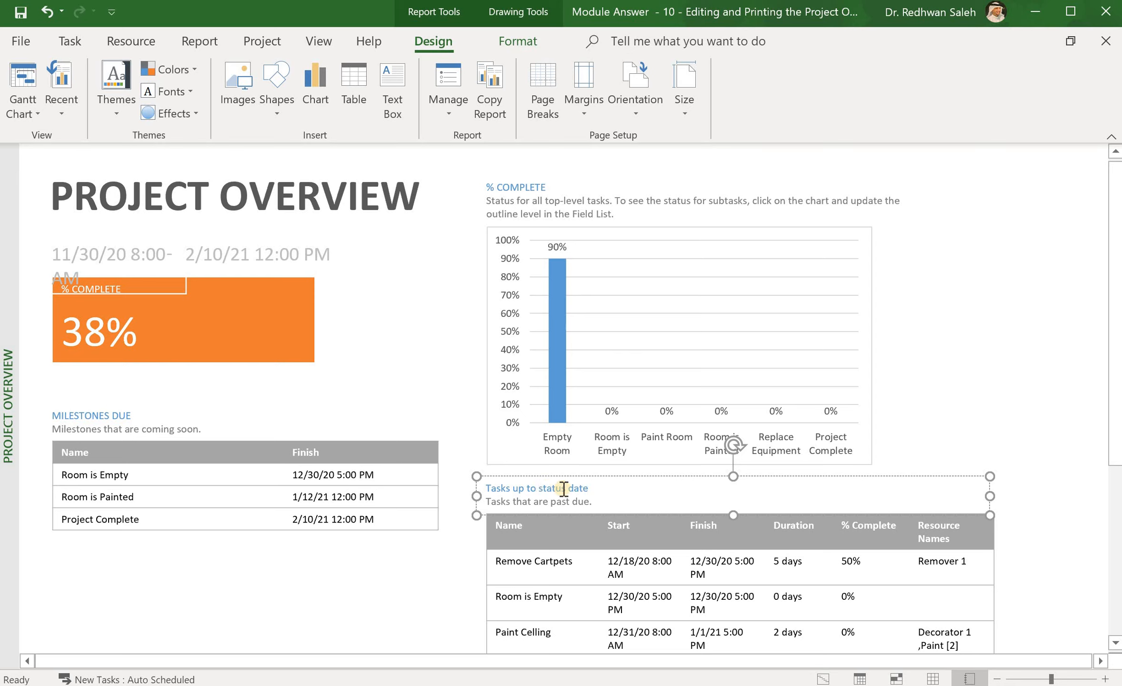
Step: Delete the 'Tasks that are past due.' description line under the heading
{"action": "left_click_drag", "start_coordinate": [594, 503], "coordinate": [500, 512]}
{"action": "key", "text": "BackSpace"}
{"action": "key", "text": "BackSpace"}
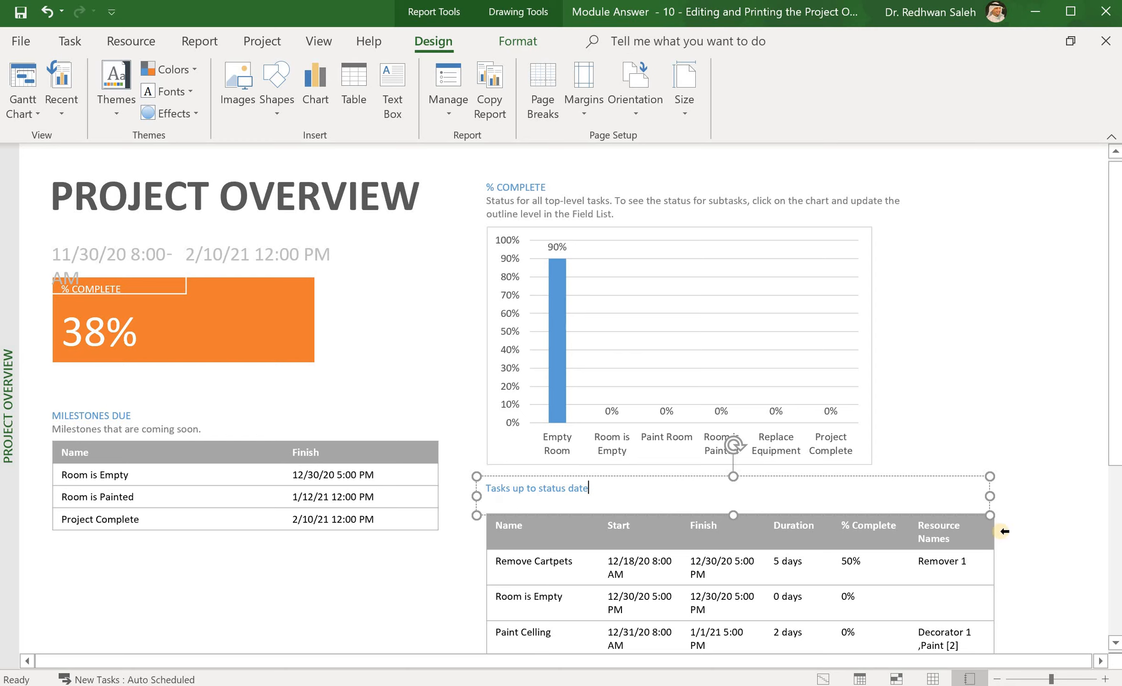
{"action": "left_click", "coordinate": [1017, 486]}
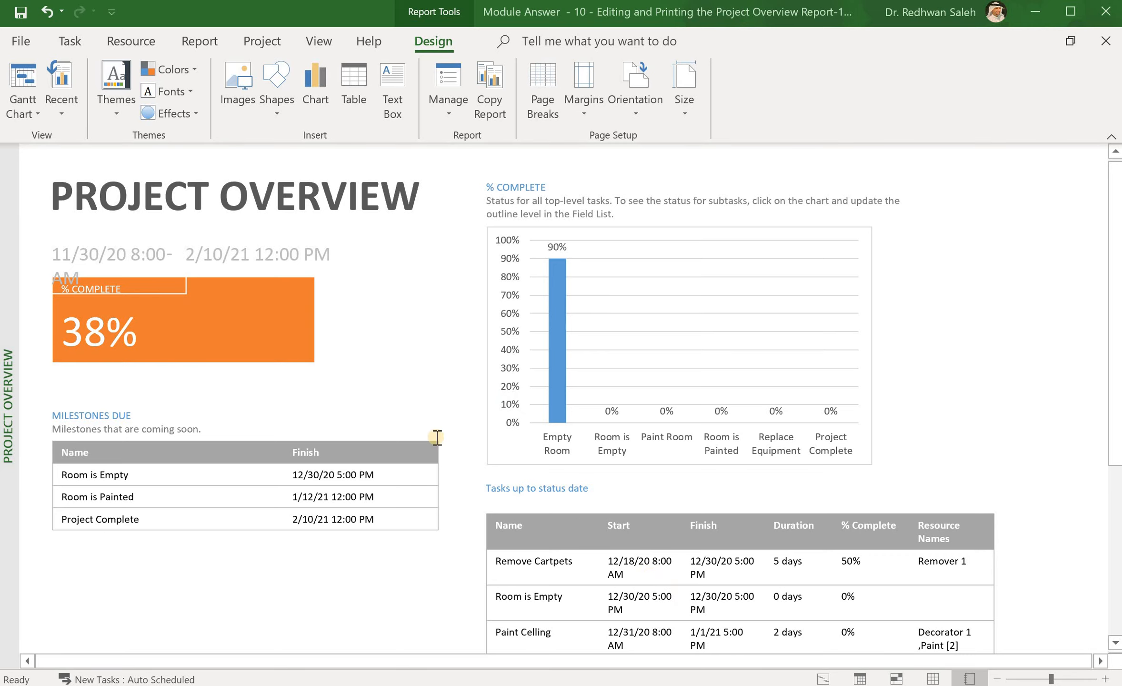
Step: Switch from the report back to the Tracking Gantt view
{"action": "left_click", "coordinate": [23, 84]}
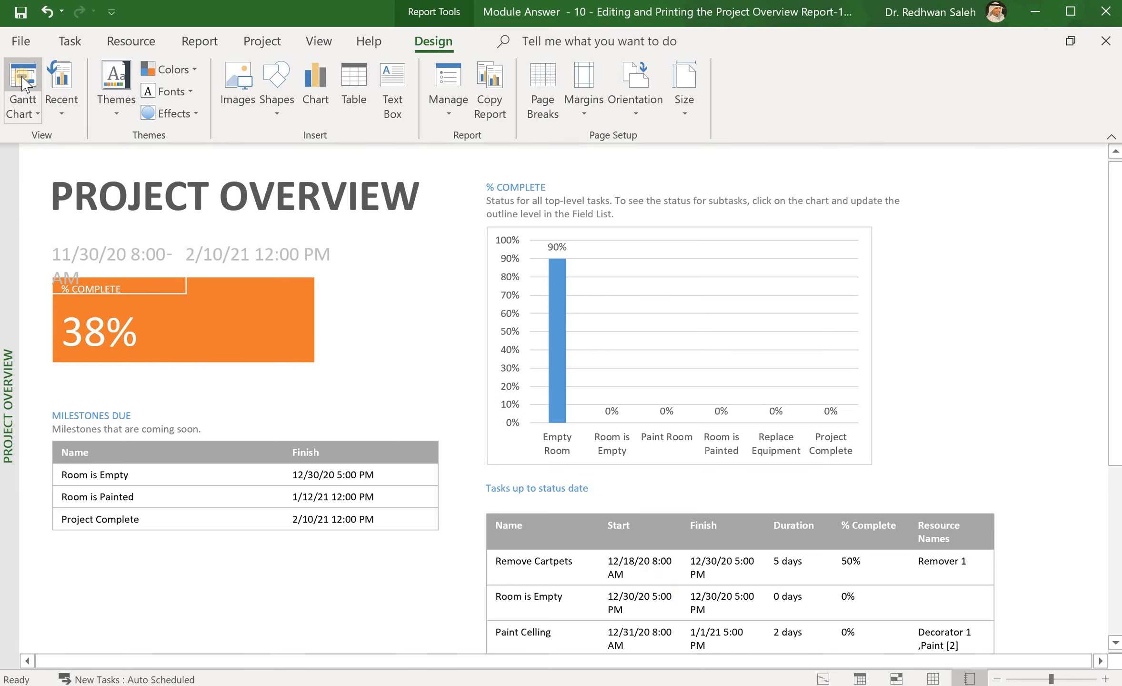
{"action": "left_click", "coordinate": [23, 84]}
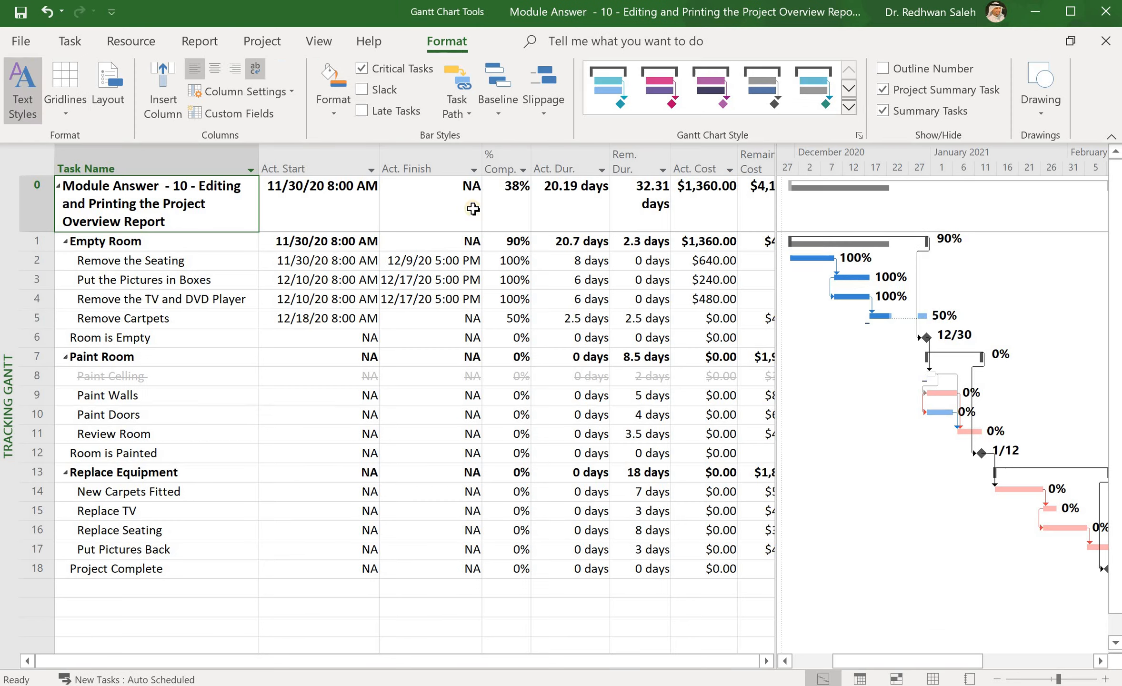
{"action": "left_click", "coordinate": [210, 44]}
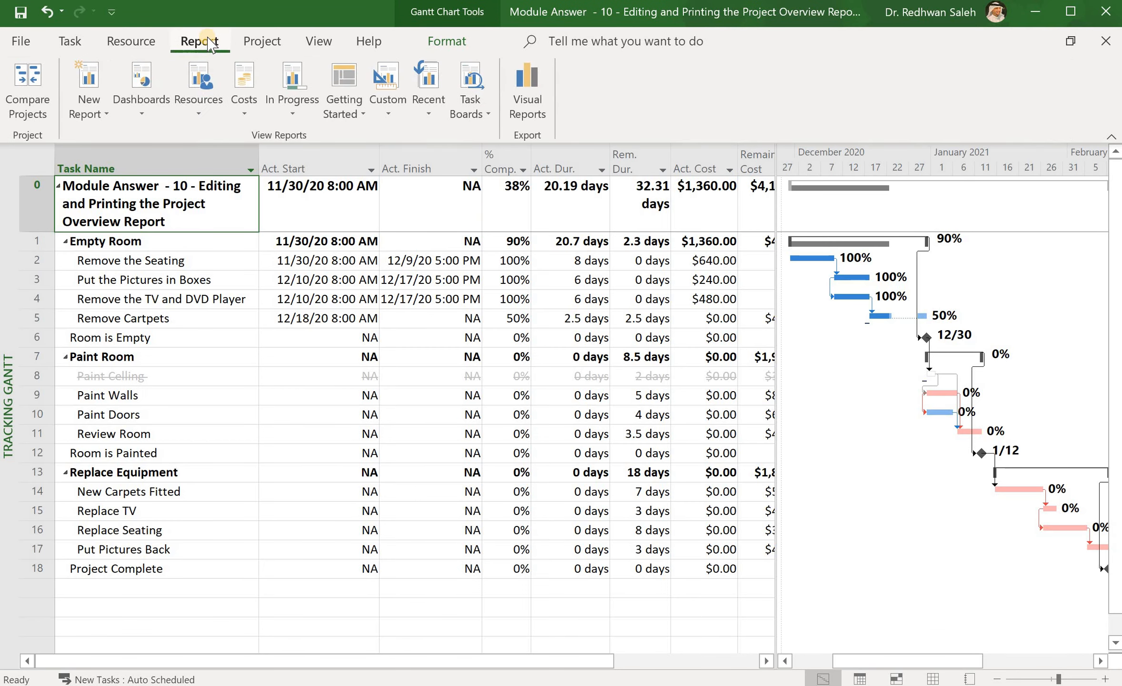
{"action": "left_click", "coordinate": [261, 43]}
Step: Set the project status date to 12/3/20
{"action": "left_click", "coordinate": [786, 70]}
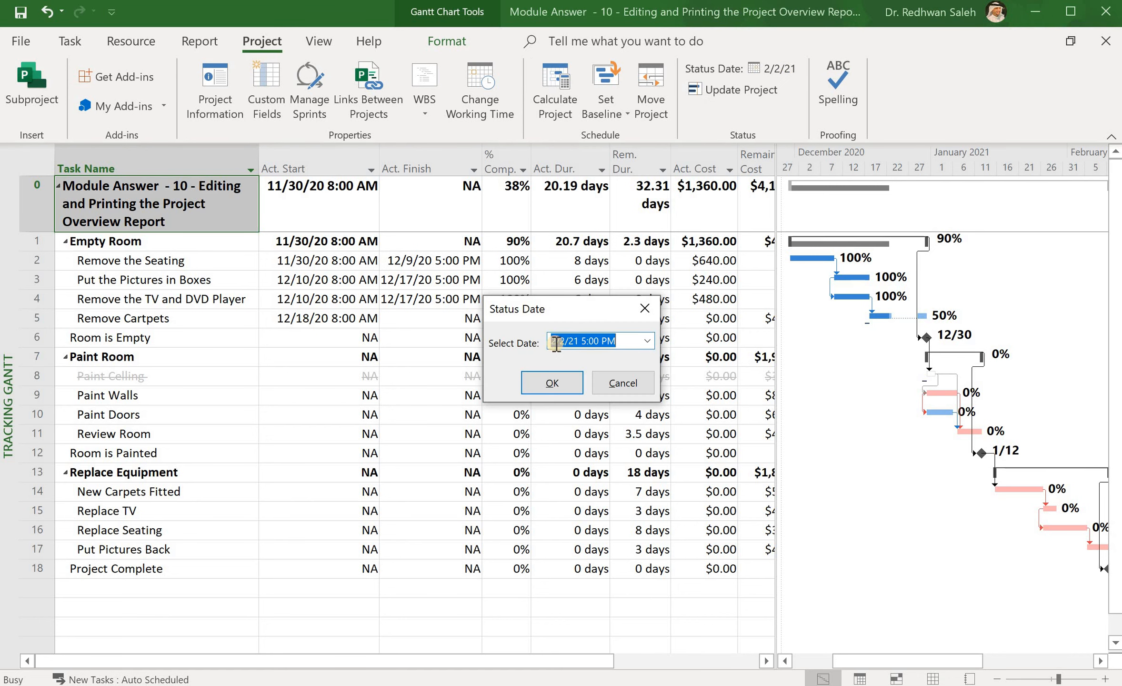
{"action": "left_click", "coordinate": [556, 342]}
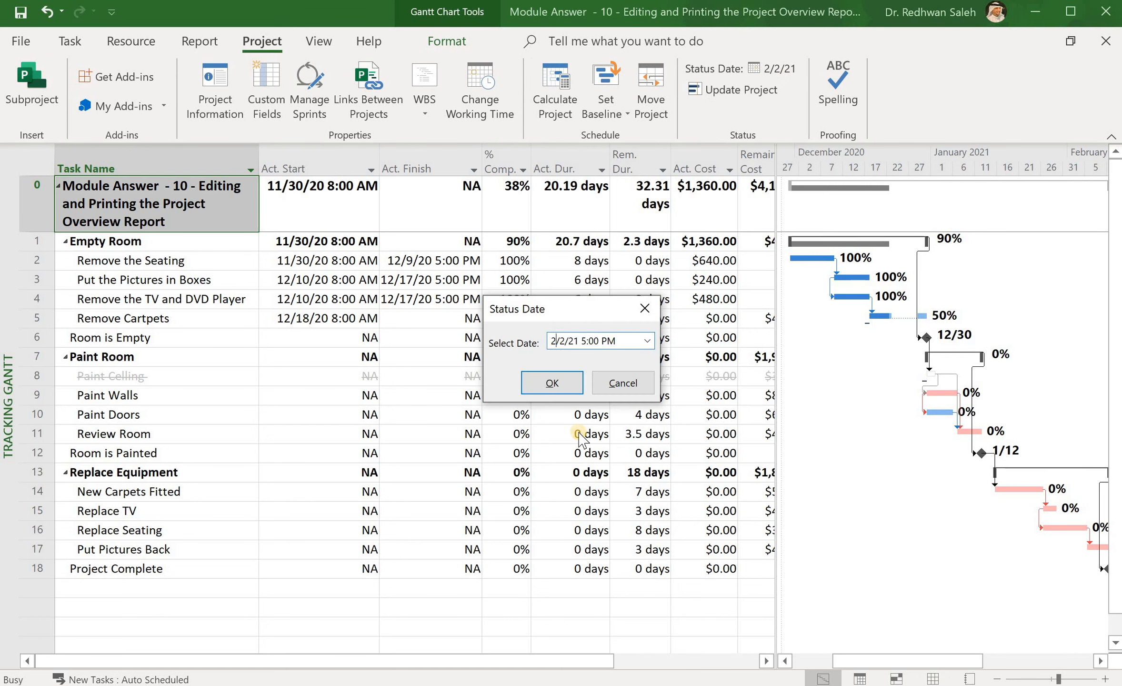
{"action": "type", "text": "1"}
{"action": "left_click", "coordinate": [571, 341]}
{"action": "key", "text": "BackSpace"}
{"action": "type", "text": "3"}
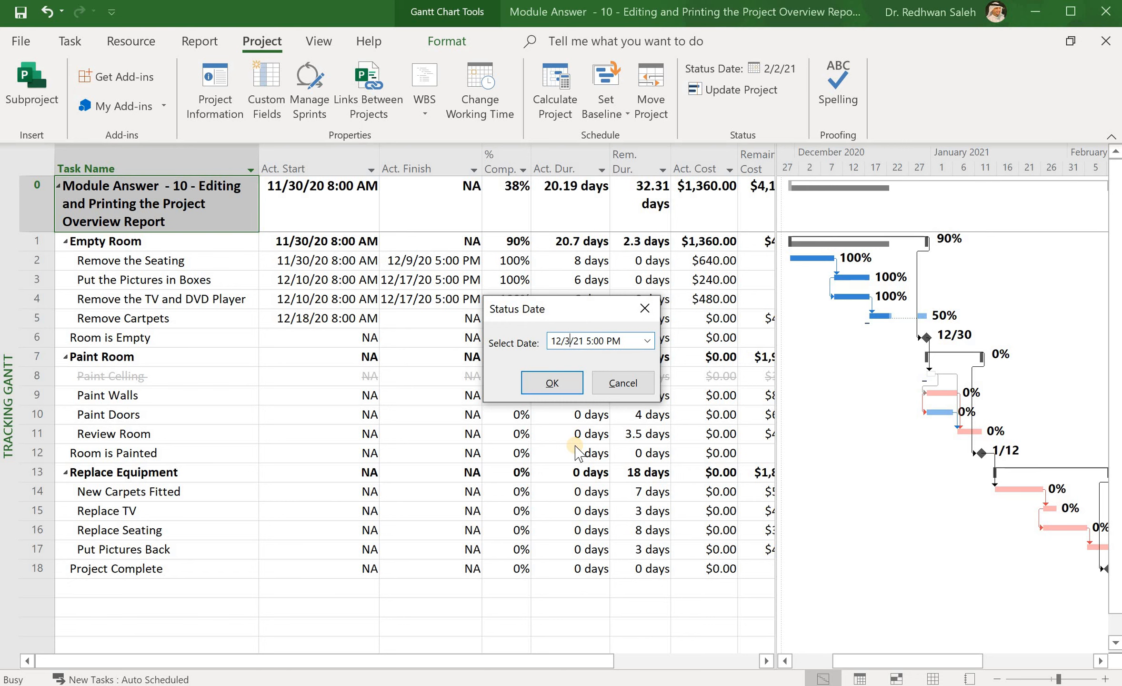
{"action": "left_click", "coordinate": [585, 341]}
{"action": "key", "text": "BackSpace"}
{"action": "type", "text": "0"}
{"action": "key", "text": "Return"}
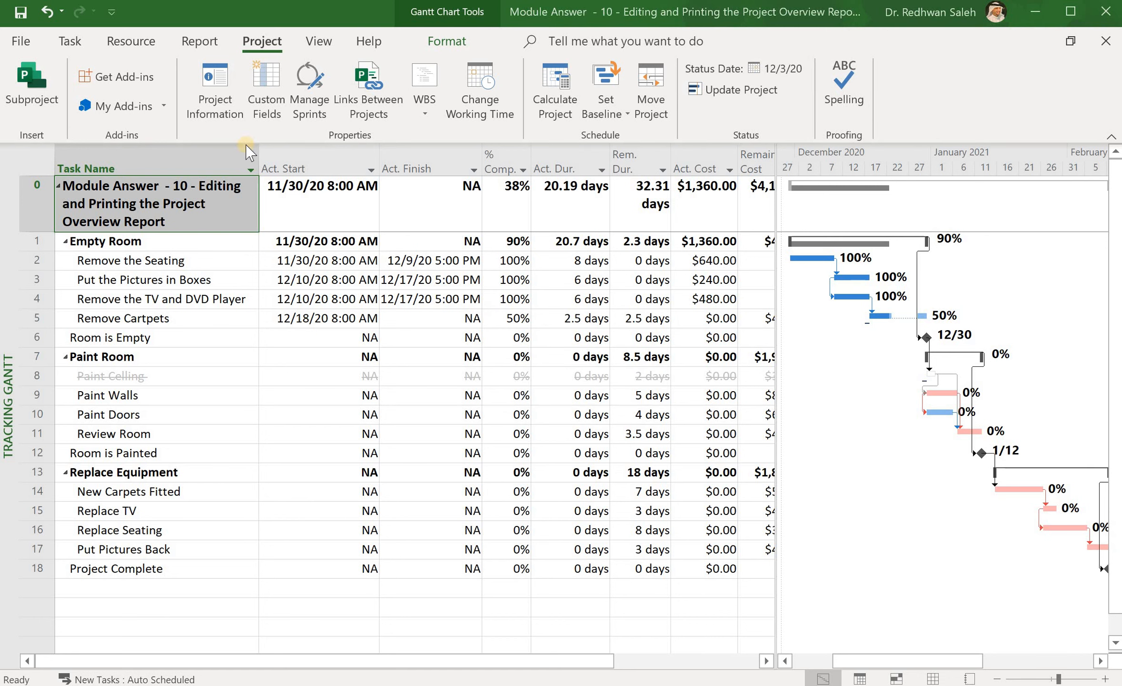
{"action": "left_click", "coordinate": [194, 46]}
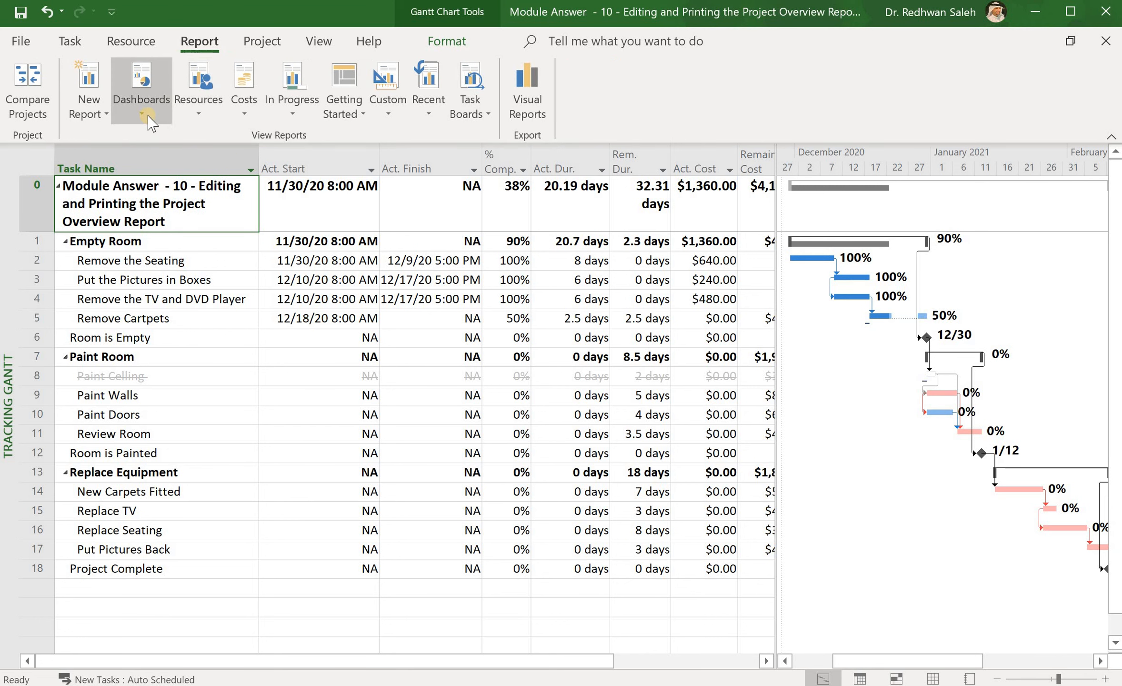
{"action": "left_click", "coordinate": [143, 114]}
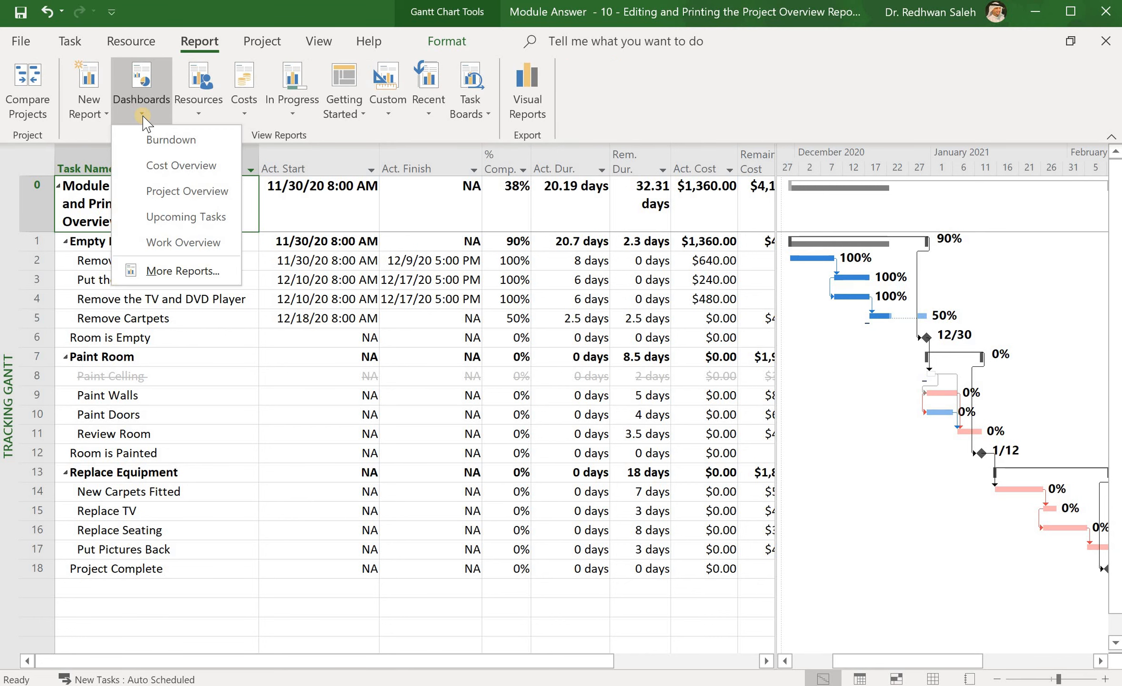
{"action": "left_click", "coordinate": [176, 188]}
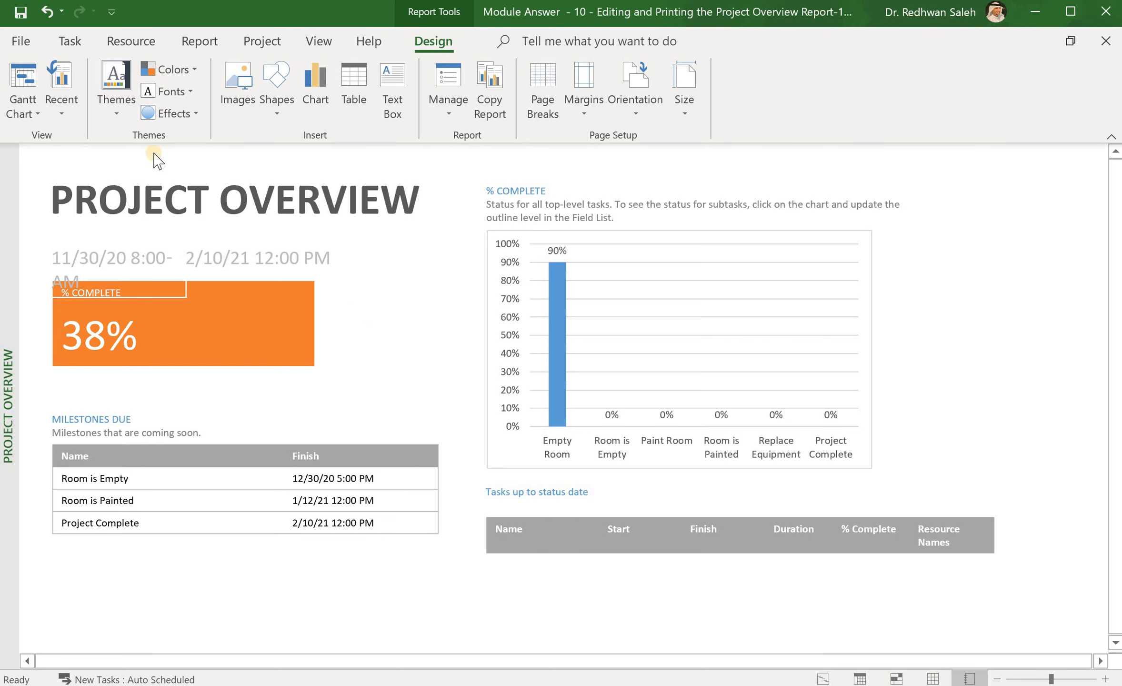
{"action": "left_click", "coordinate": [16, 90]}
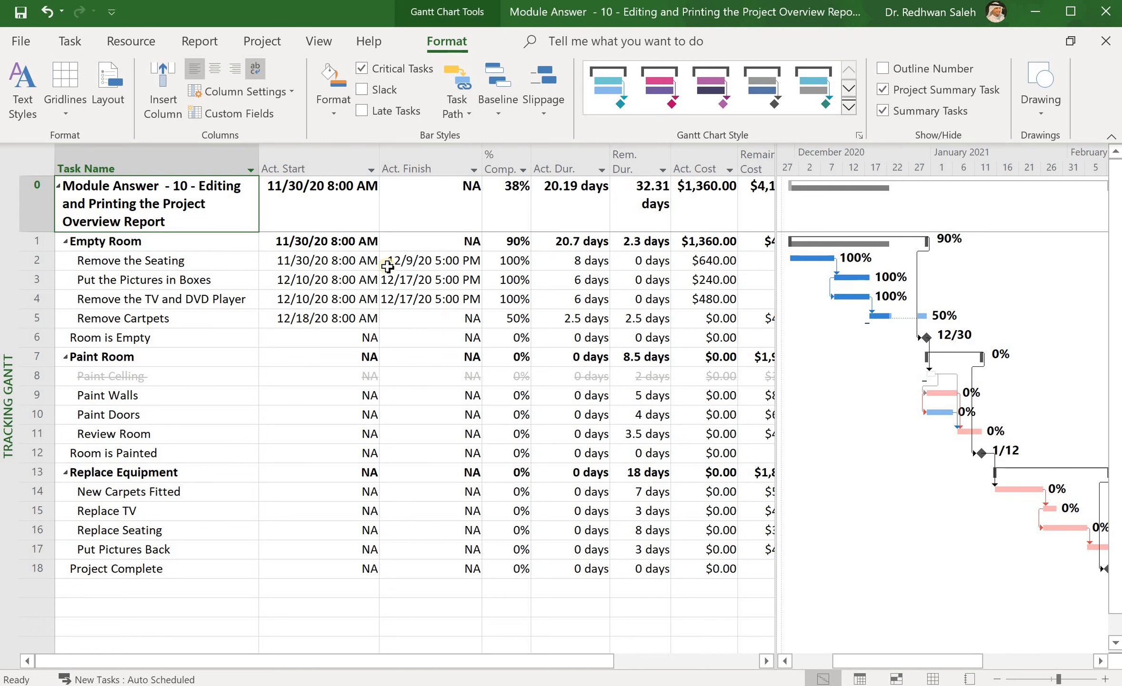
Step: Change the project status date from 12/3/20 to 12/30/20
{"action": "left_click", "coordinate": [262, 41]}
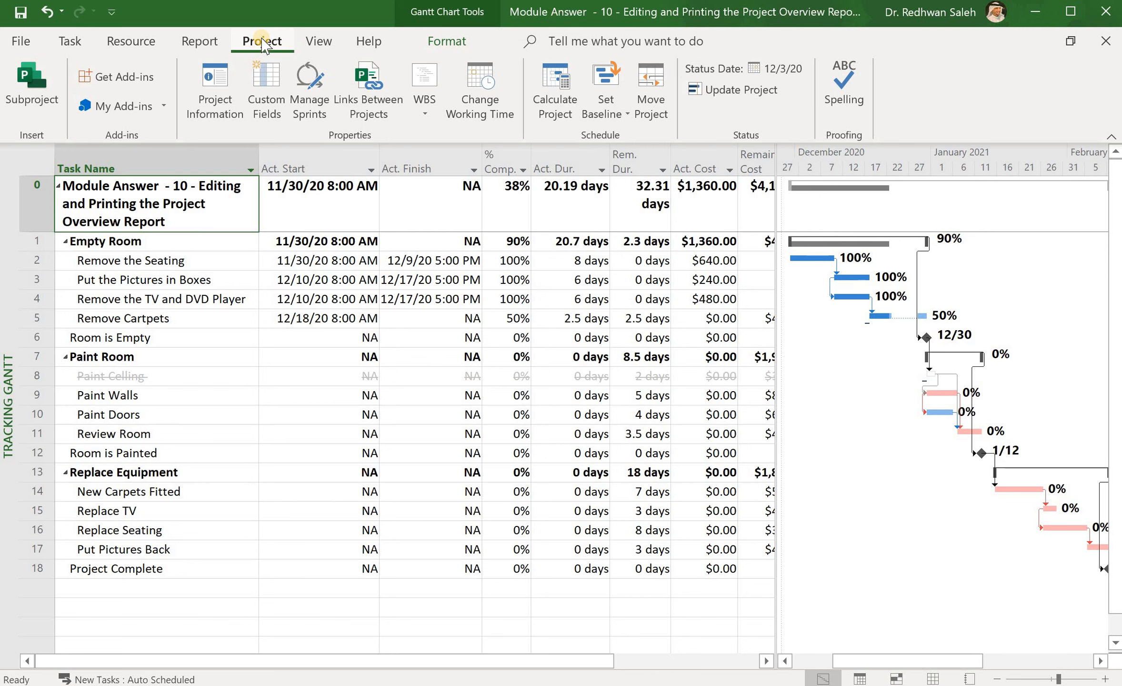
{"action": "left_click", "coordinate": [787, 69]}
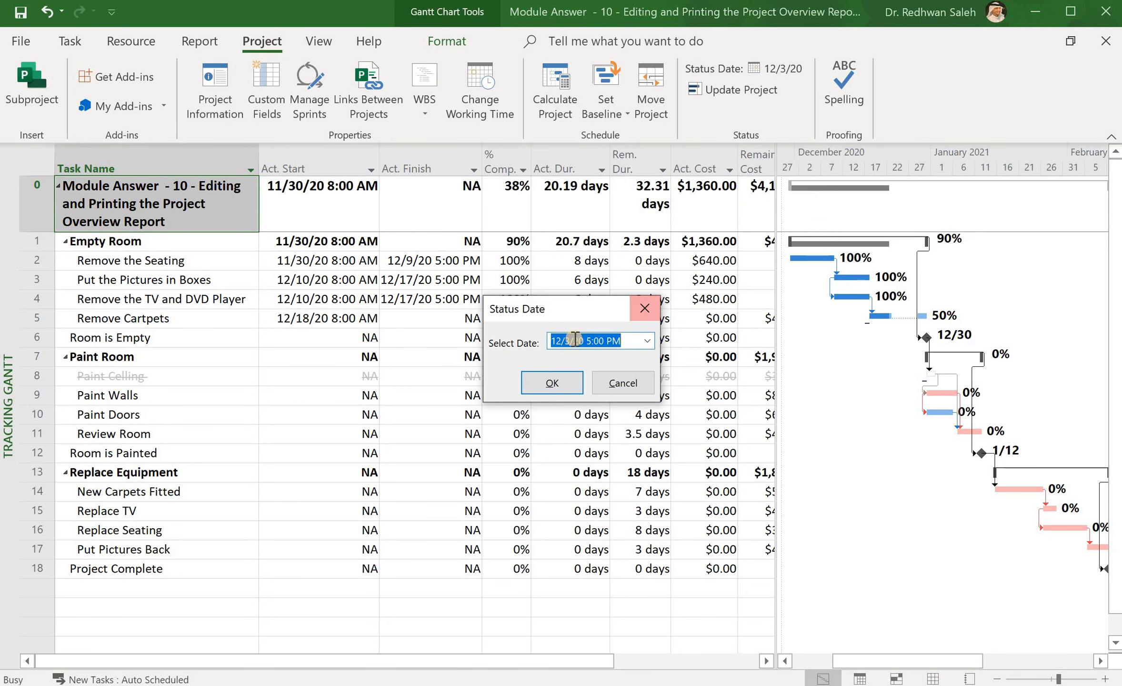
{"action": "left_click", "coordinate": [571, 340]}
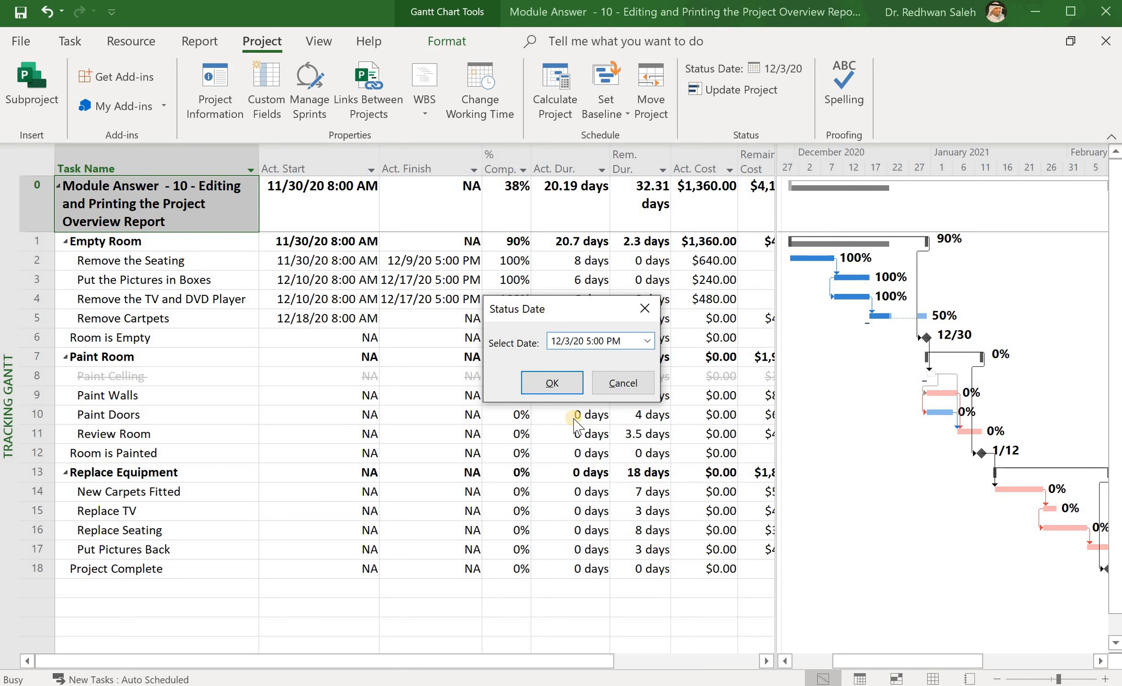
{"action": "type", "text": "0"}
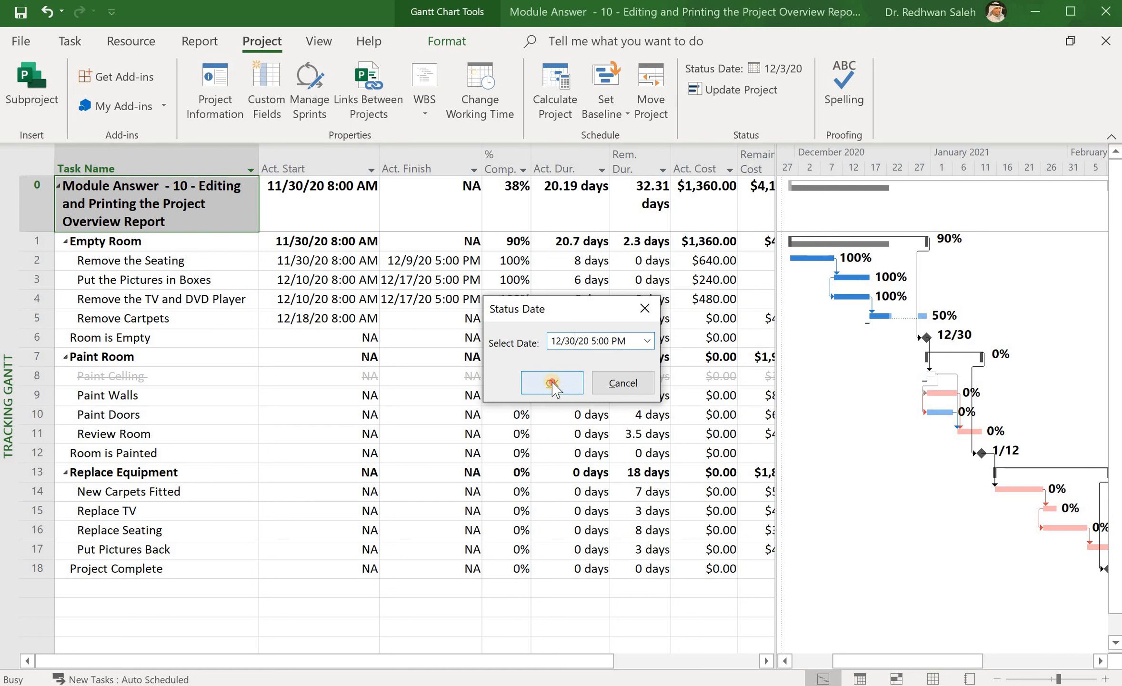
{"action": "left_click", "coordinate": [551, 383]}
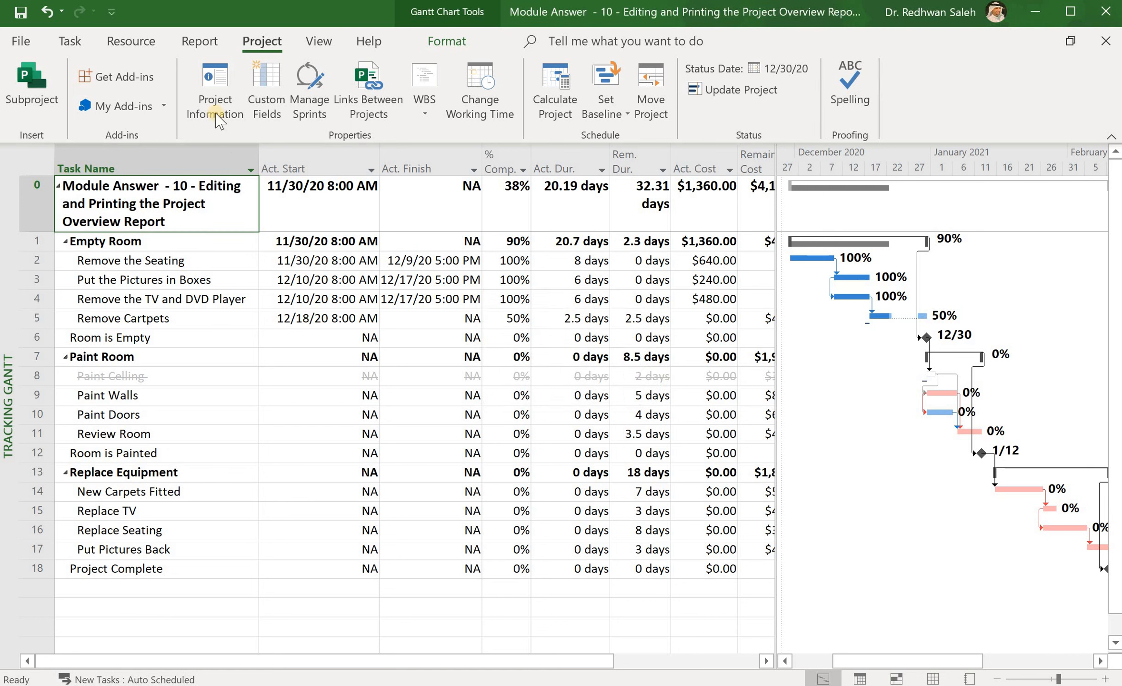
{"action": "left_click", "coordinate": [200, 41]}
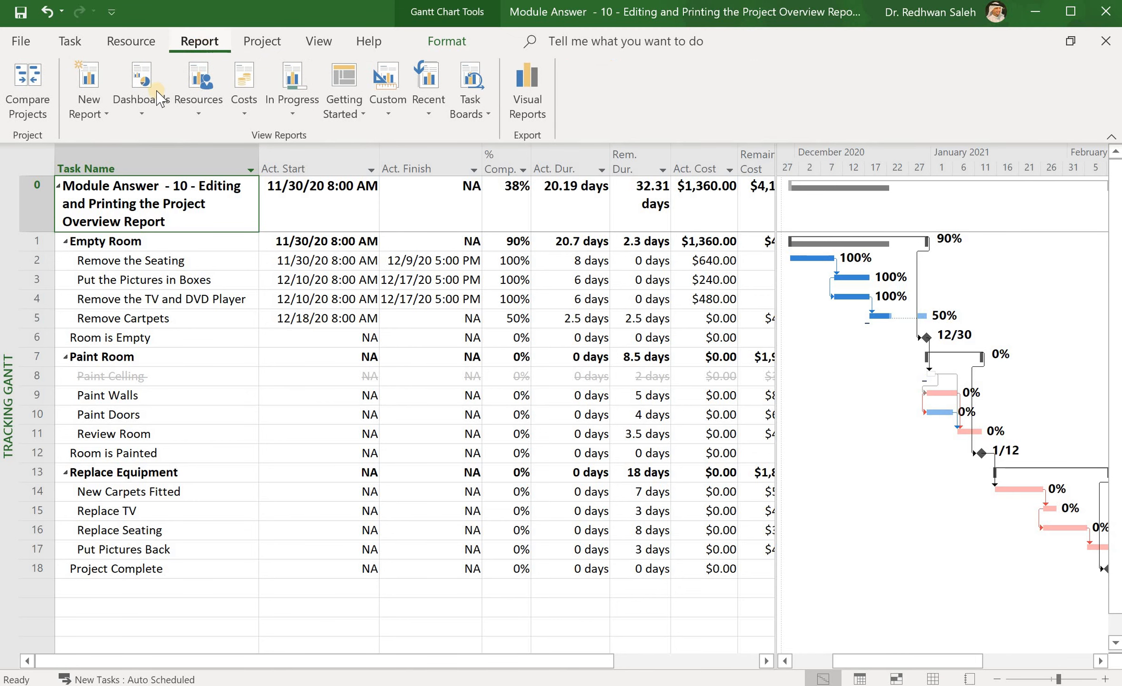
Step: Reopen the Project Overview report, its table now listing only Remove Cartpets at 50%
{"action": "left_click", "coordinate": [144, 110]}
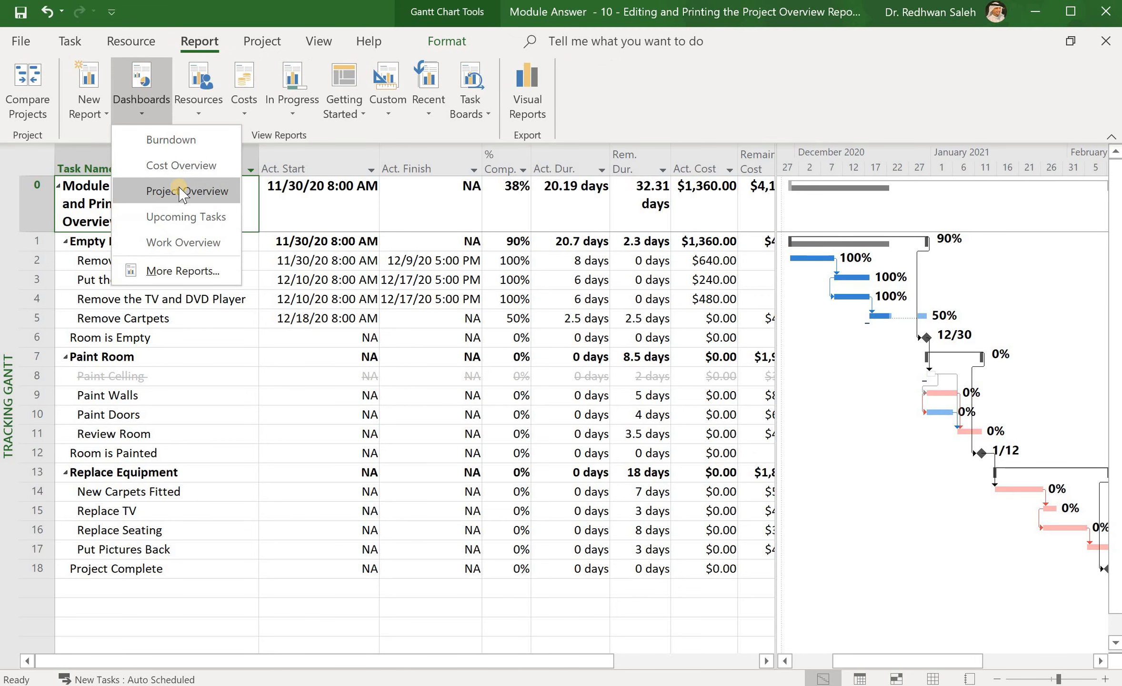
{"action": "left_click", "coordinate": [180, 188]}
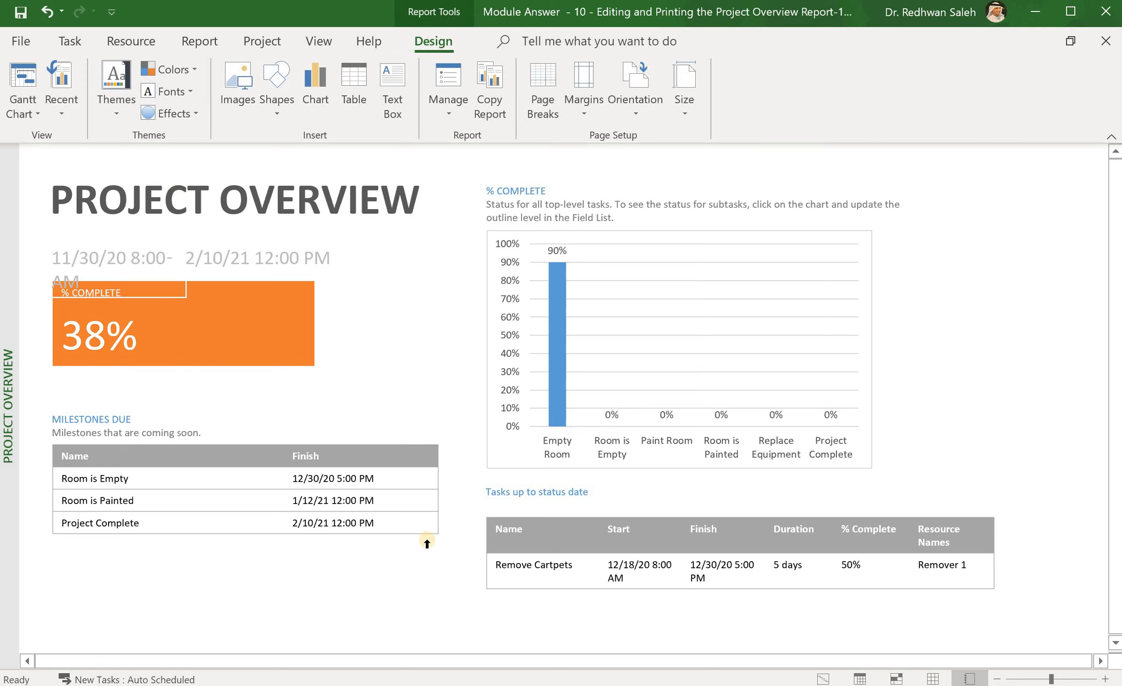
Step: Insert a new summary table and move it to the lower left of the report
{"action": "left_click", "coordinate": [356, 102]}
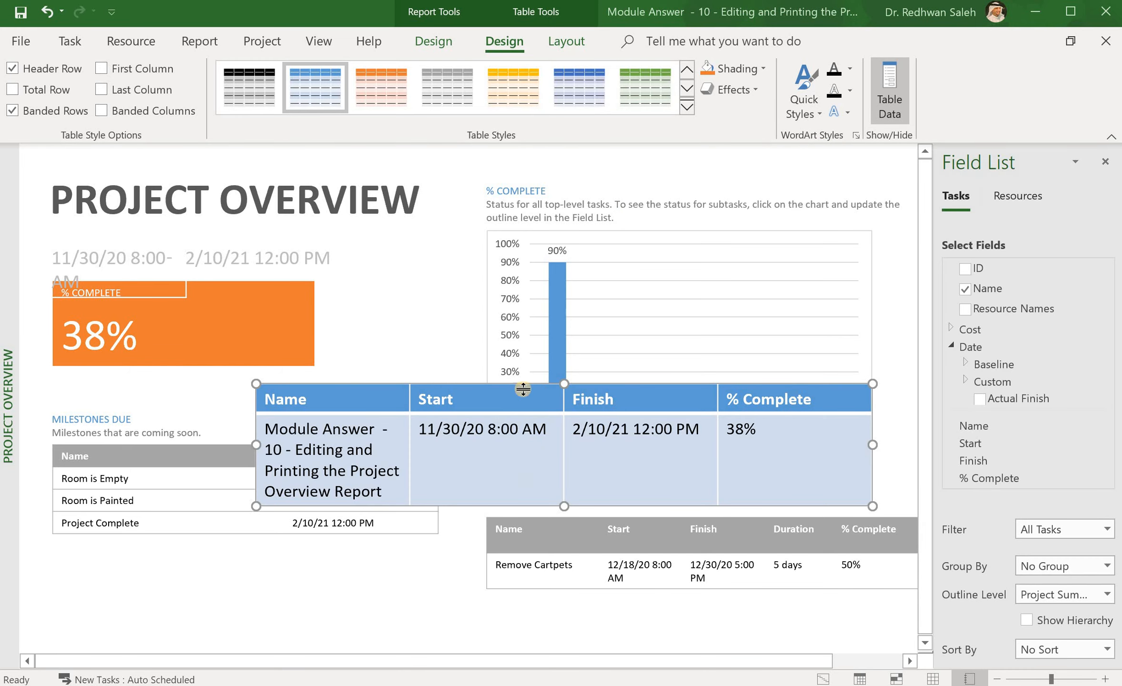
{"action": "left_click", "coordinate": [512, 391]}
{"action": "left_click_drag", "start_coordinate": [504, 385], "coordinate": [267, 543]}
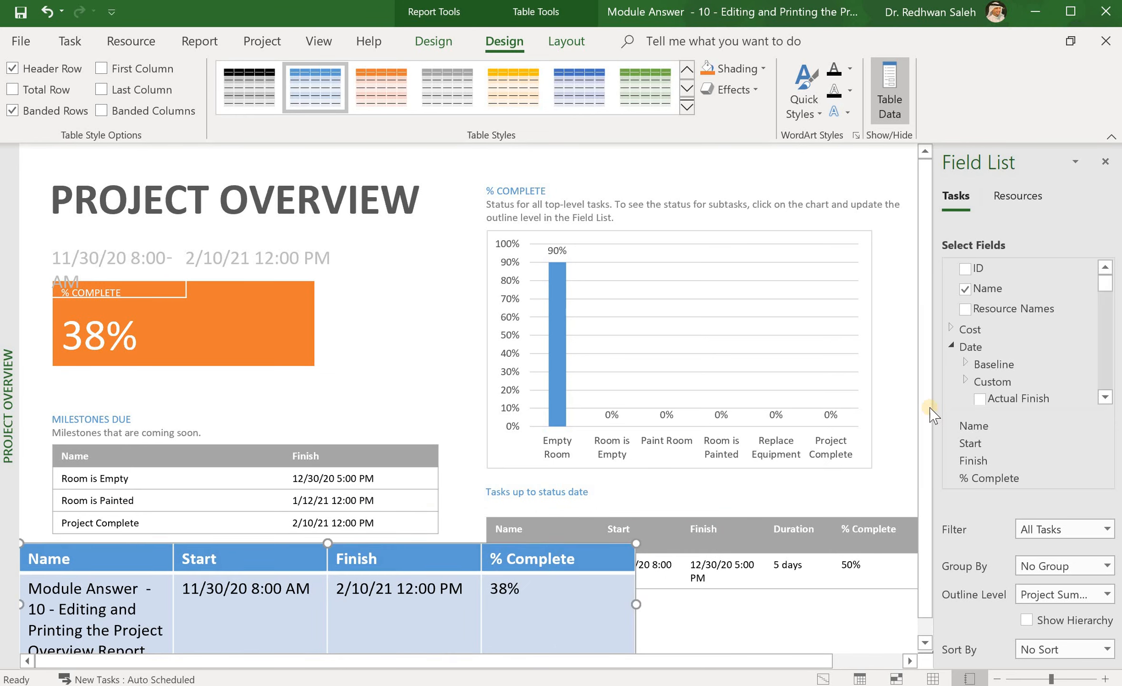
{"action": "left_click", "coordinate": [925, 642]}
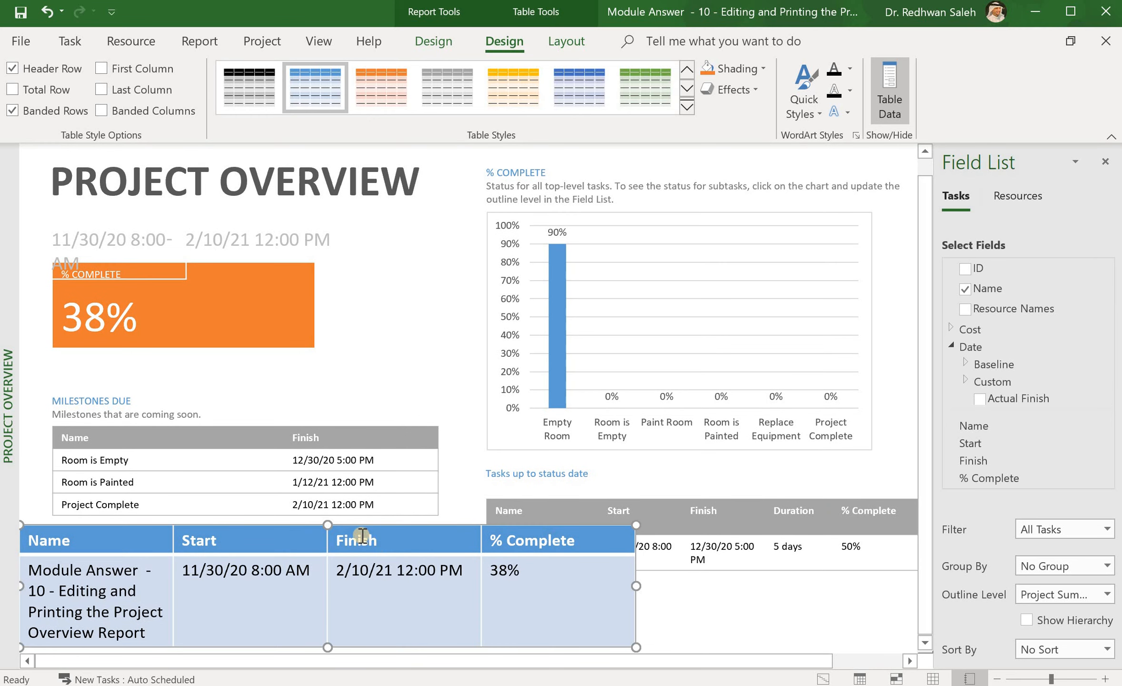
Step: Narrow the summary table and nudge it slightly up and left below Milestones Due
{"action": "left_click_drag", "start_coordinate": [328, 524], "coordinate": [328, 549]}
{"action": "left_click_drag", "start_coordinate": [639, 609], "coordinate": [446, 615]}
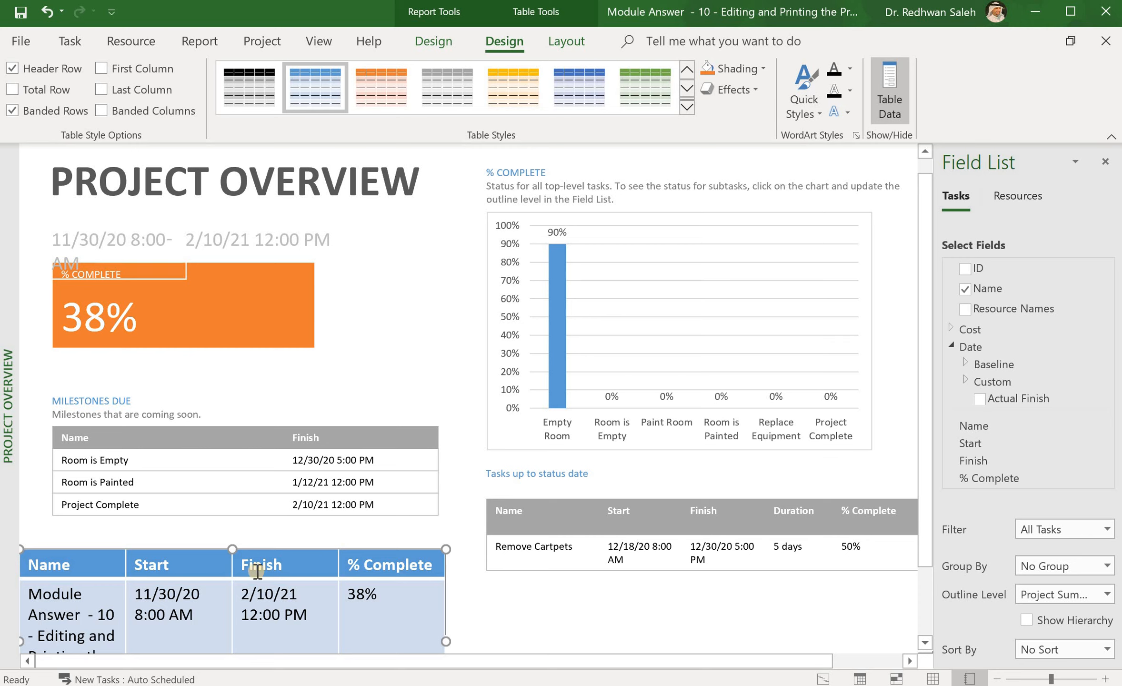
{"action": "double_click", "coordinate": [325, 612]}
{"action": "left_click_drag", "start_coordinate": [280, 549], "coordinate": [301, 525]}
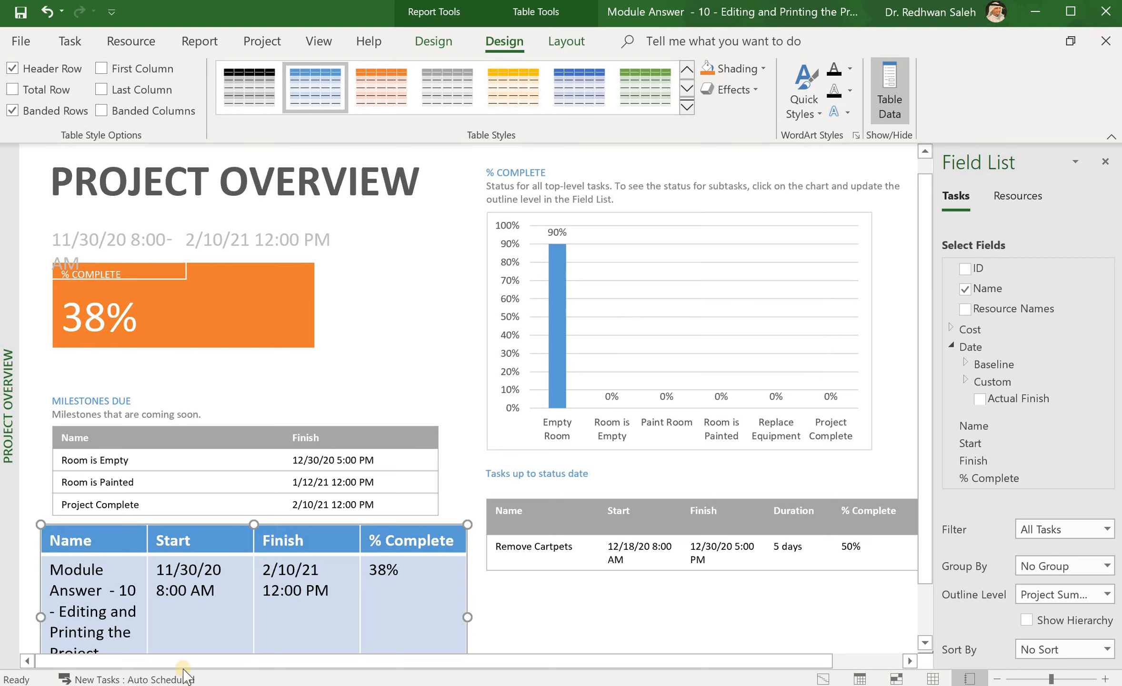
{"action": "key", "text": "Up"}
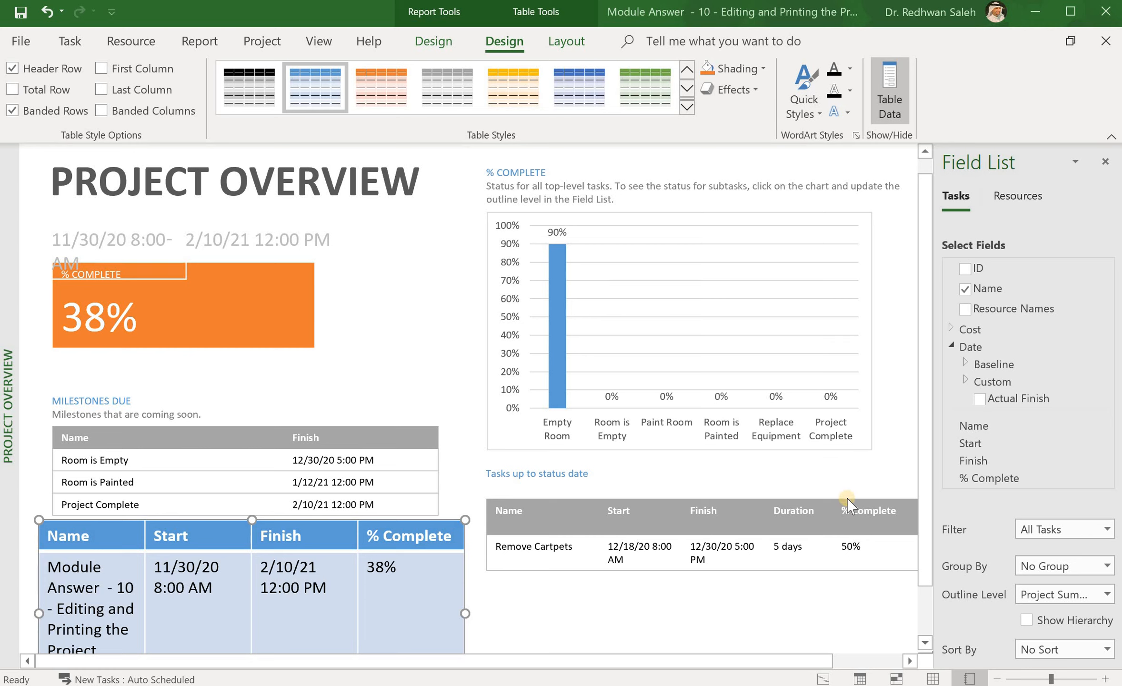
{"action": "mouse_move", "coordinate": [1104, 370]}
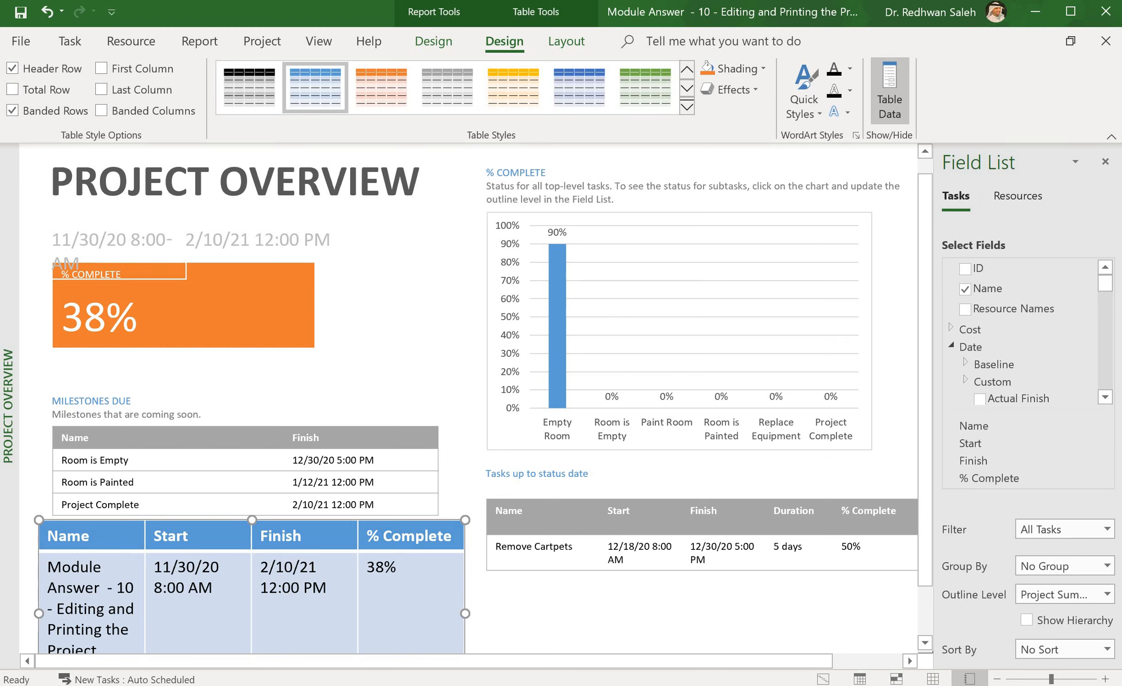
{"action": "left_click_drag", "start_coordinate": [1105, 288], "coordinate": [1106, 364]}
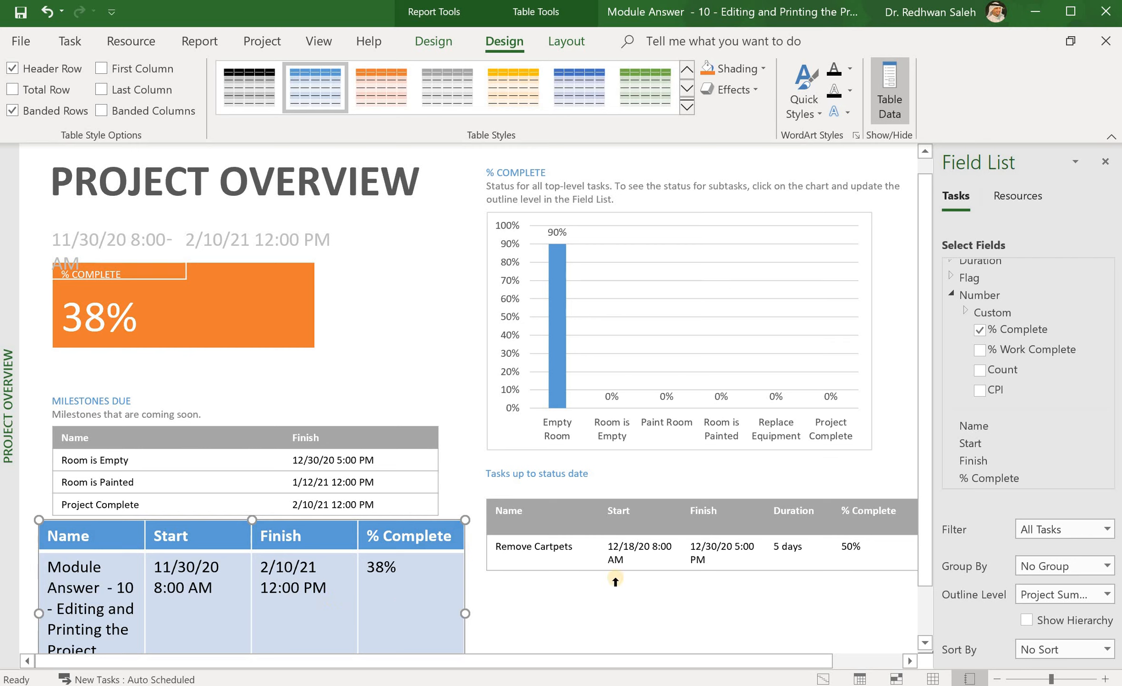
Step: Uncheck the Finish and % Complete fields so only Name and Start remain
{"action": "left_click_drag", "start_coordinate": [1106, 351], "coordinate": [1105, 310]}
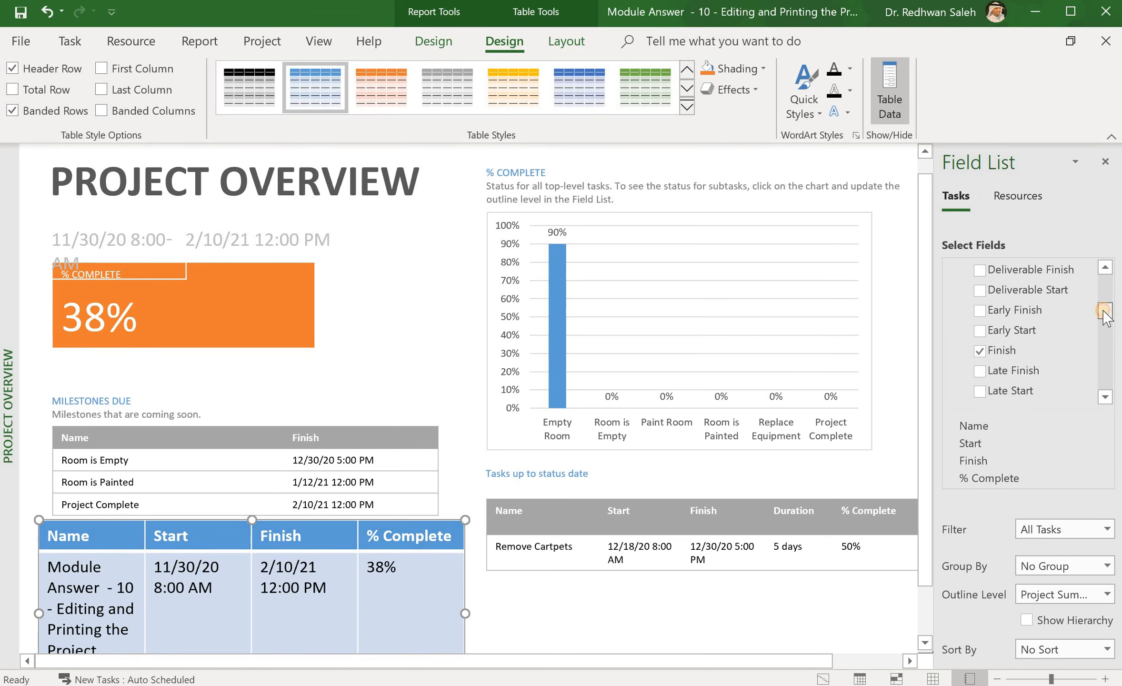
{"action": "left_click", "coordinate": [980, 351]}
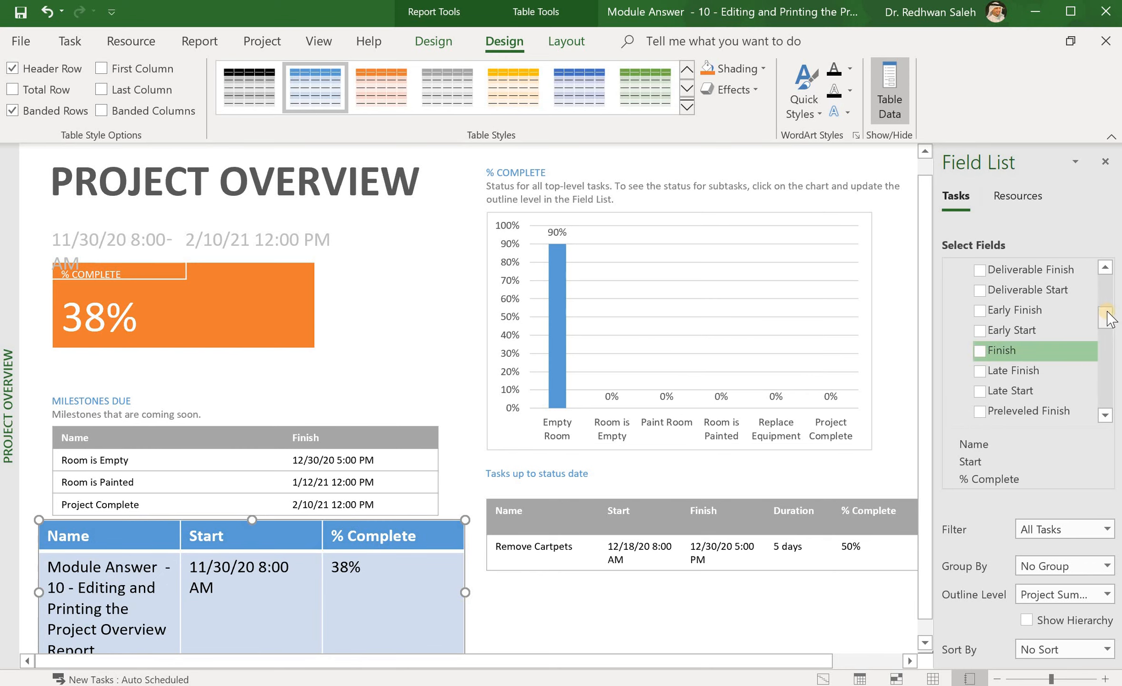
{"action": "left_click_drag", "start_coordinate": [1106, 316], "coordinate": [1106, 362]}
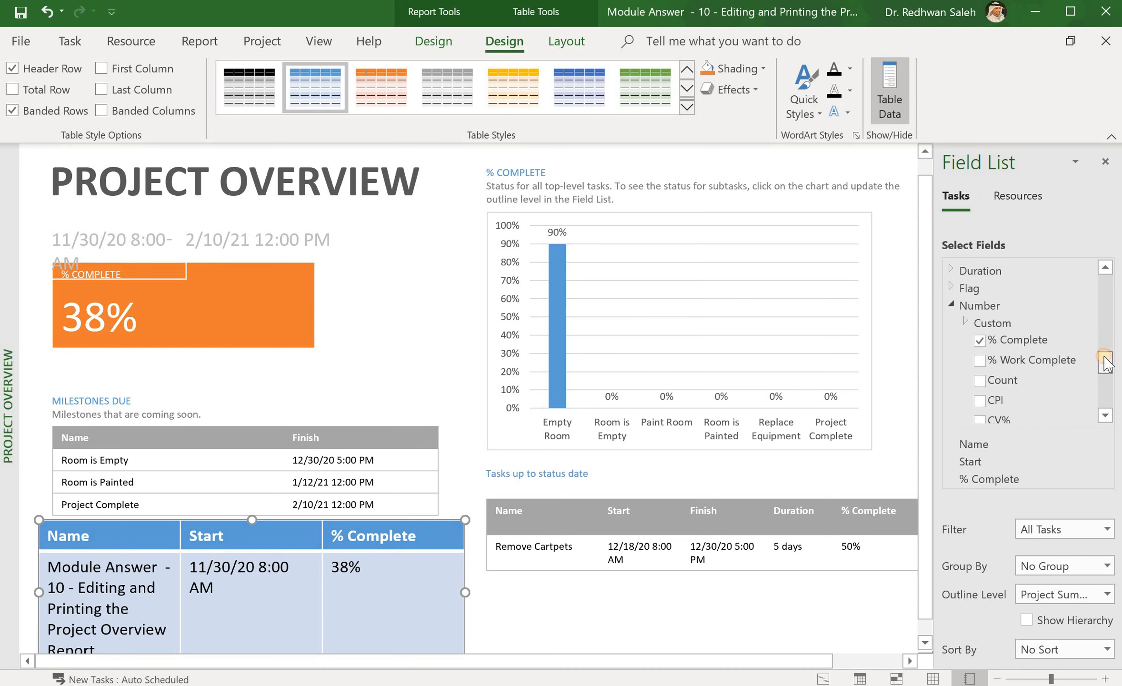
{"action": "left_click", "coordinate": [980, 341]}
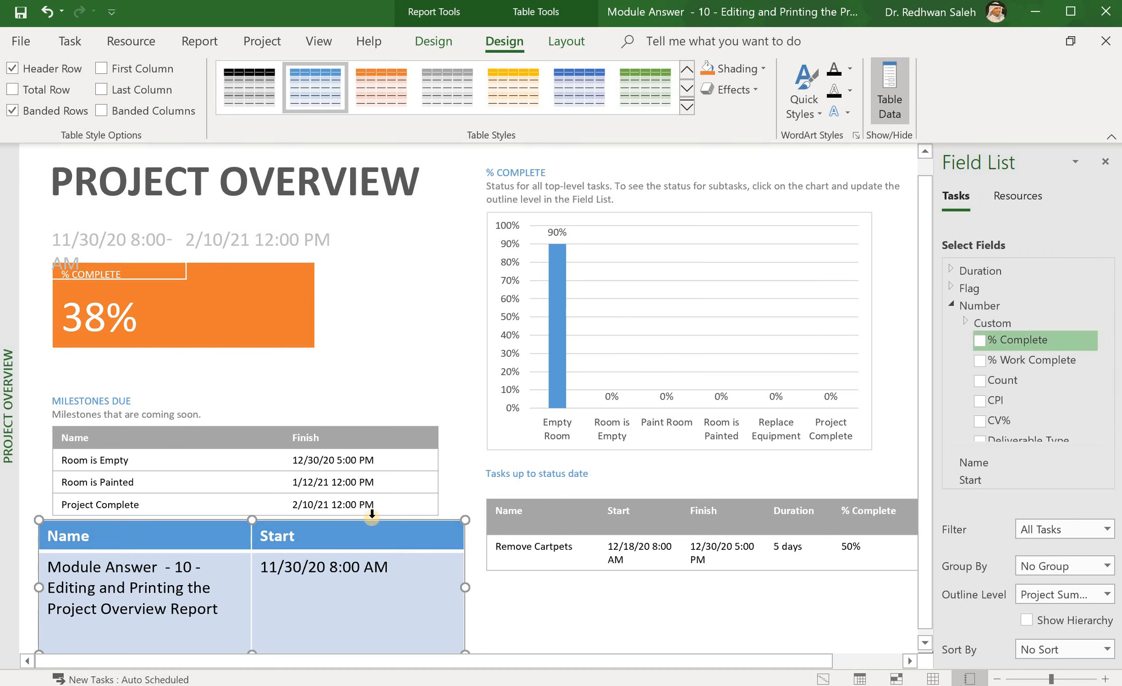
Step: Move the table up and add the Cost field, showing $5,510.00
{"action": "left_click_drag", "start_coordinate": [372, 520], "coordinate": [372, 479]}
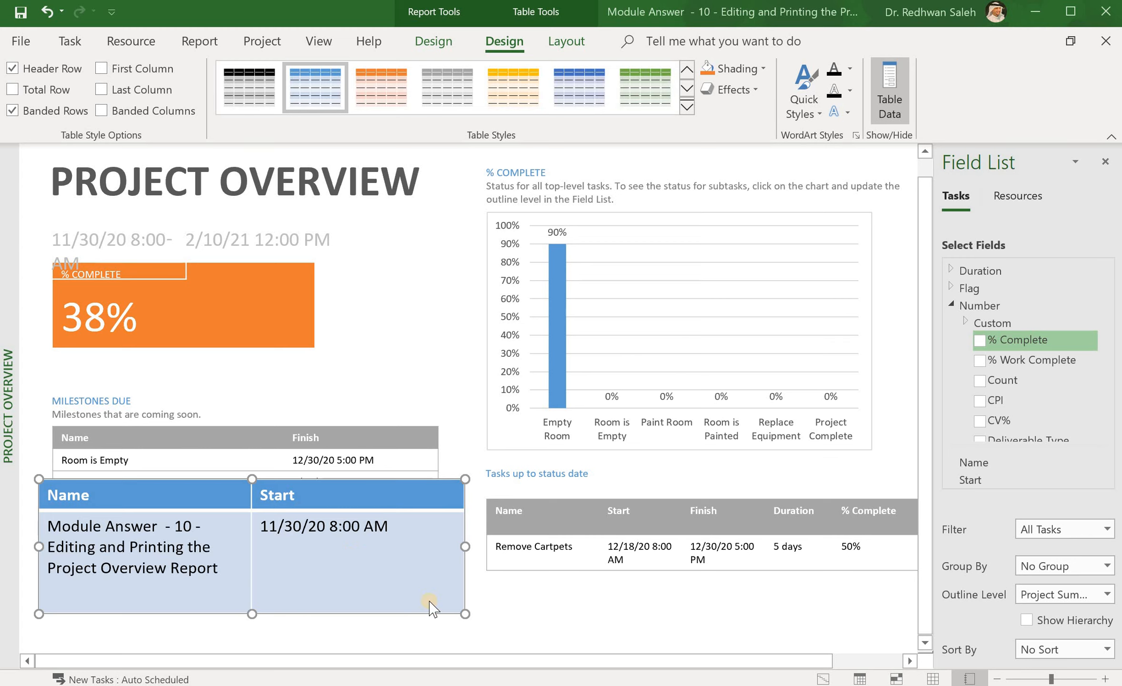
{"action": "left_click", "coordinate": [1117, 322]}
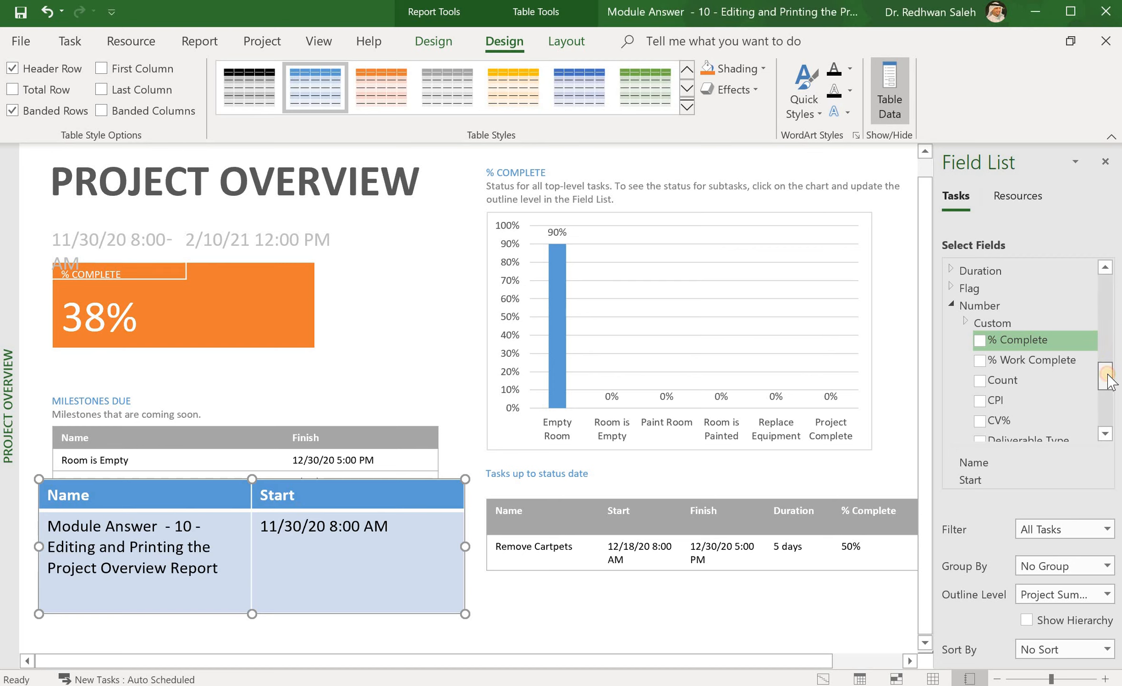
{"action": "left_click_drag", "start_coordinate": [1108, 379], "coordinate": [1105, 291]}
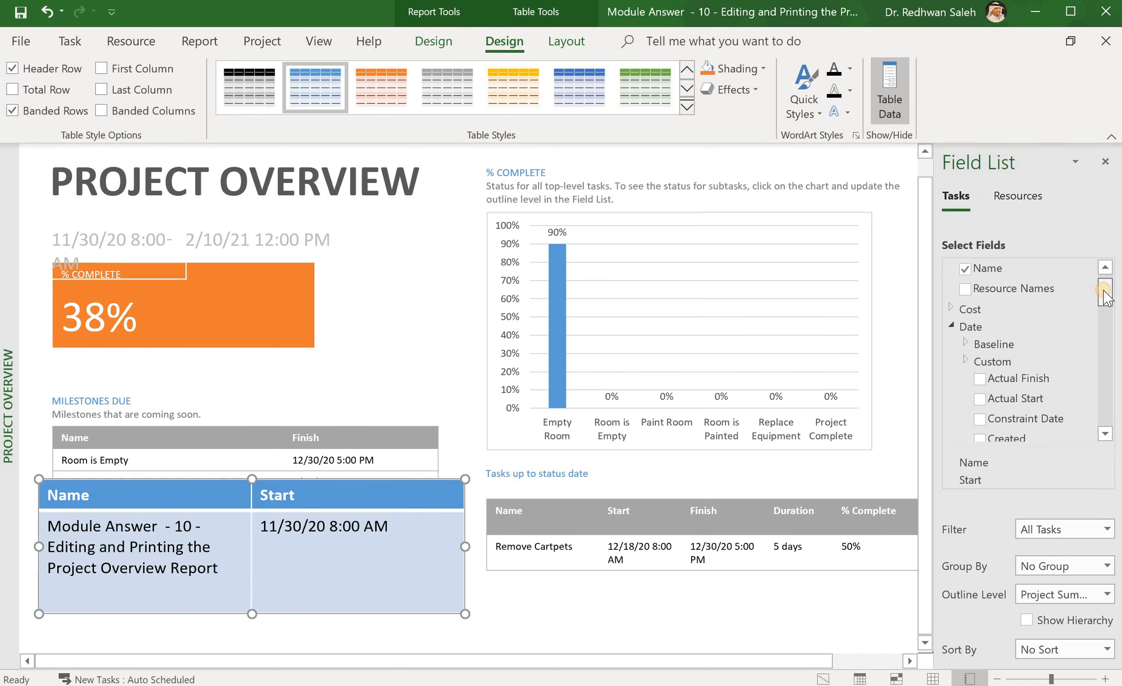
{"action": "left_click", "coordinate": [952, 308]}
{"action": "left_click", "coordinate": [1105, 289]}
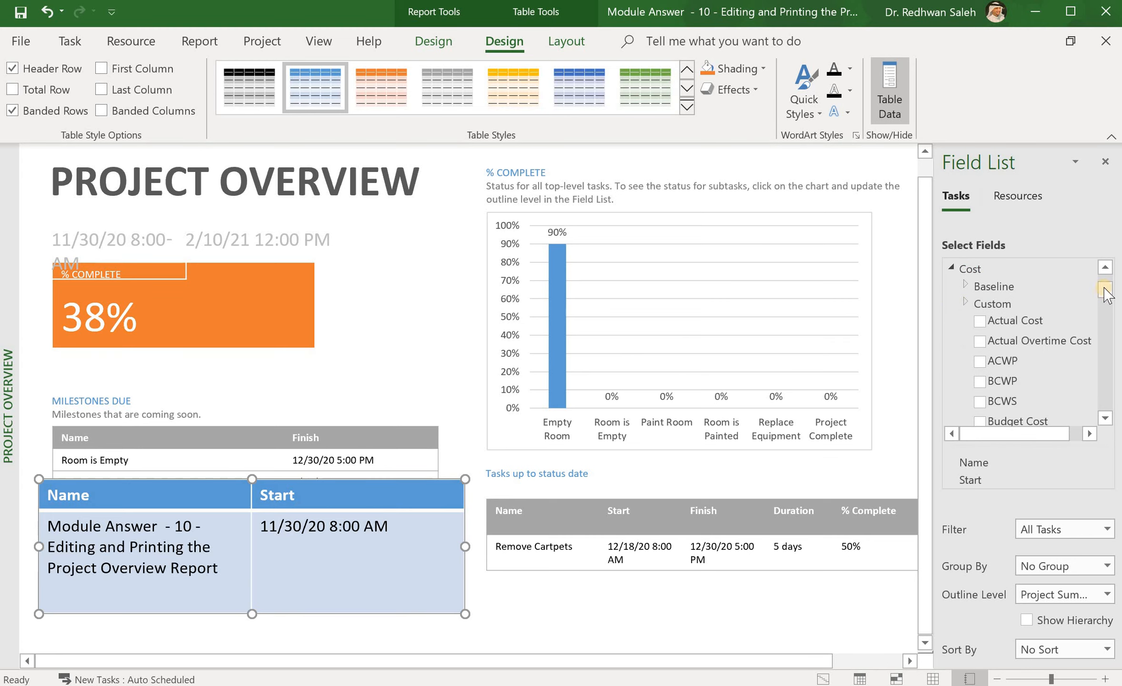
{"action": "left_click_drag", "start_coordinate": [1105, 289], "coordinate": [1106, 304]}
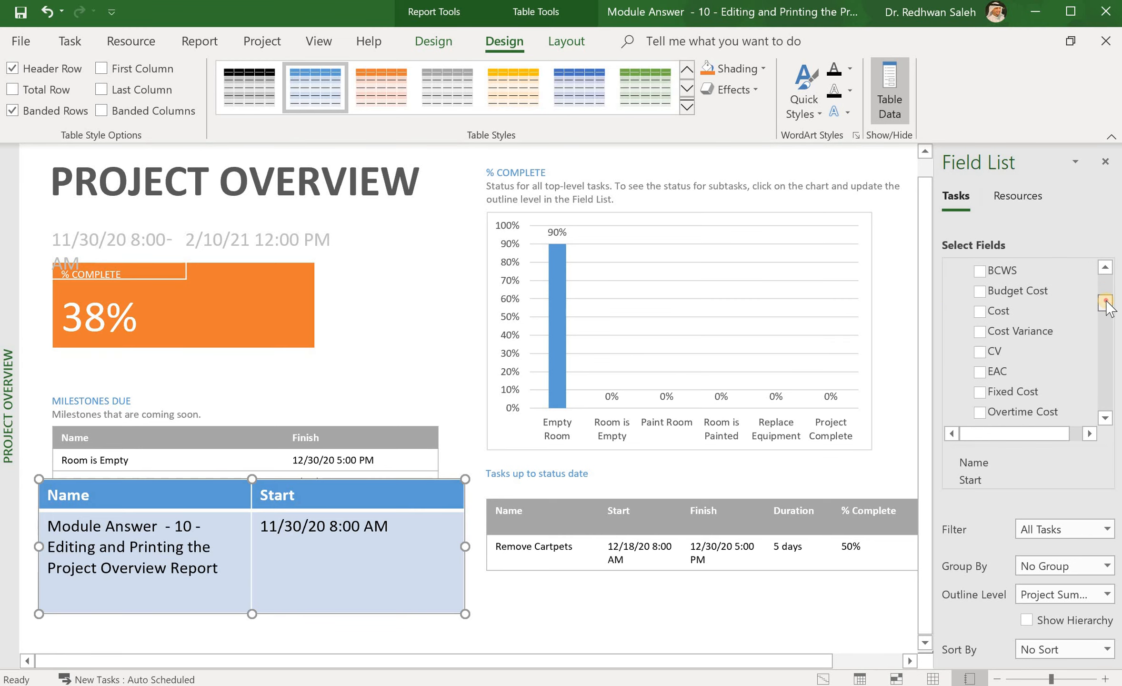
{"action": "left_click", "coordinate": [980, 312]}
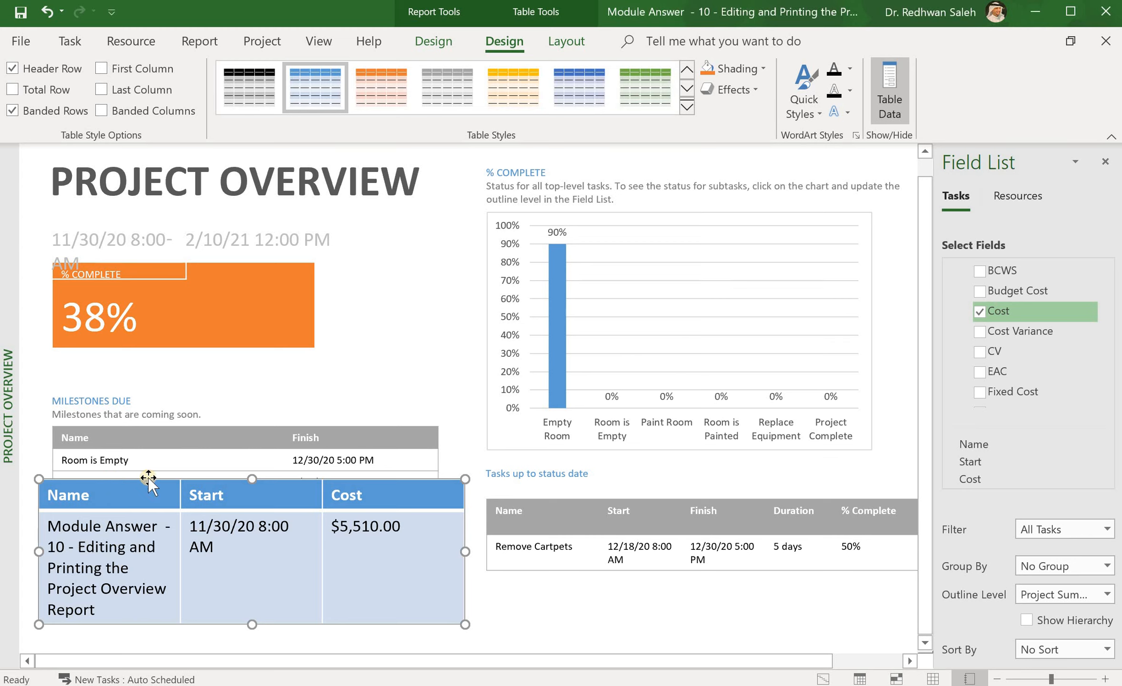
Step: Place the Name/Start/Cost table below Milestones Due and reopen its Field List
{"action": "left_click_drag", "start_coordinate": [148, 478], "coordinate": [140, 522]}
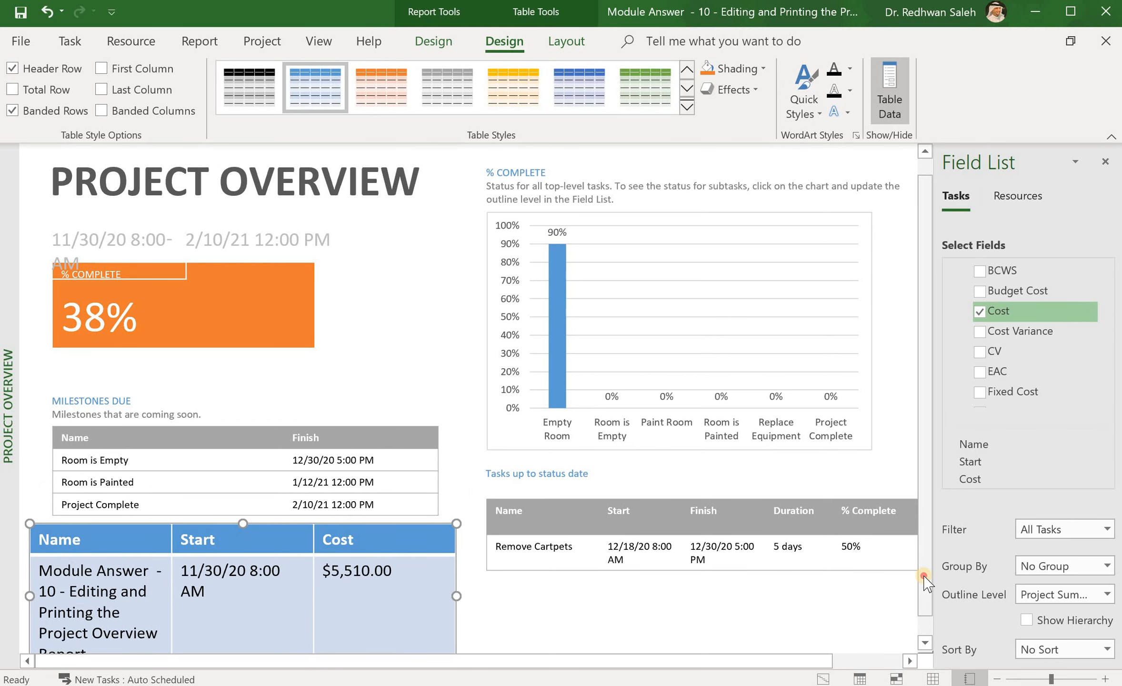
{"action": "left_click", "coordinate": [924, 628]}
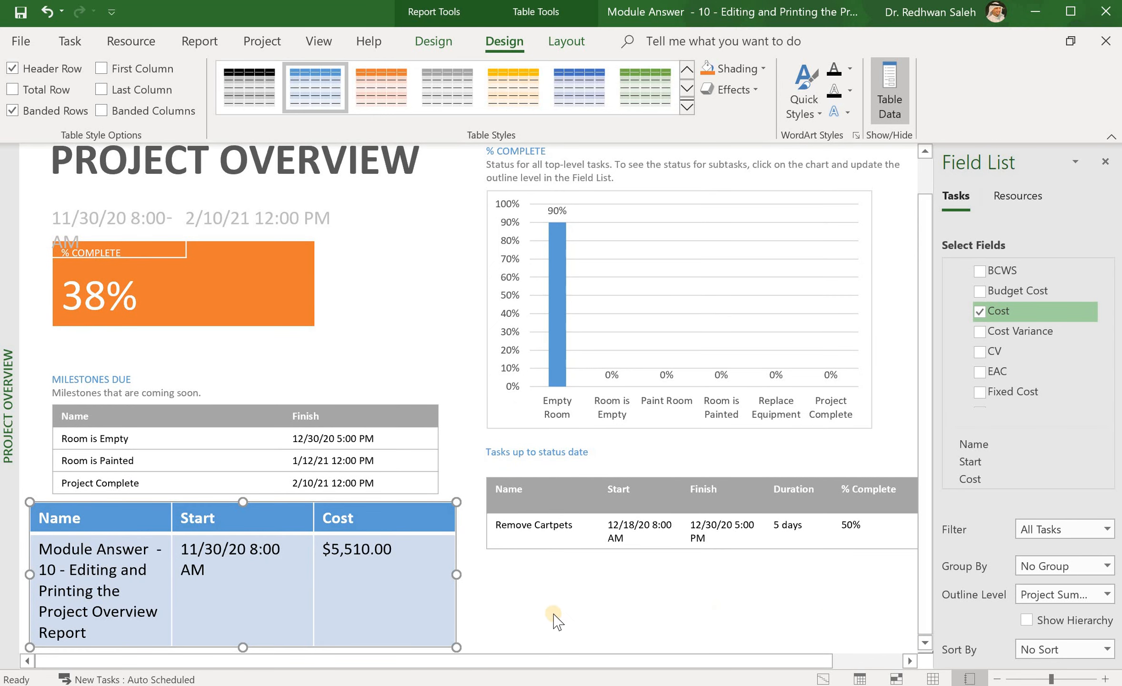
{"action": "left_click", "coordinate": [554, 616]}
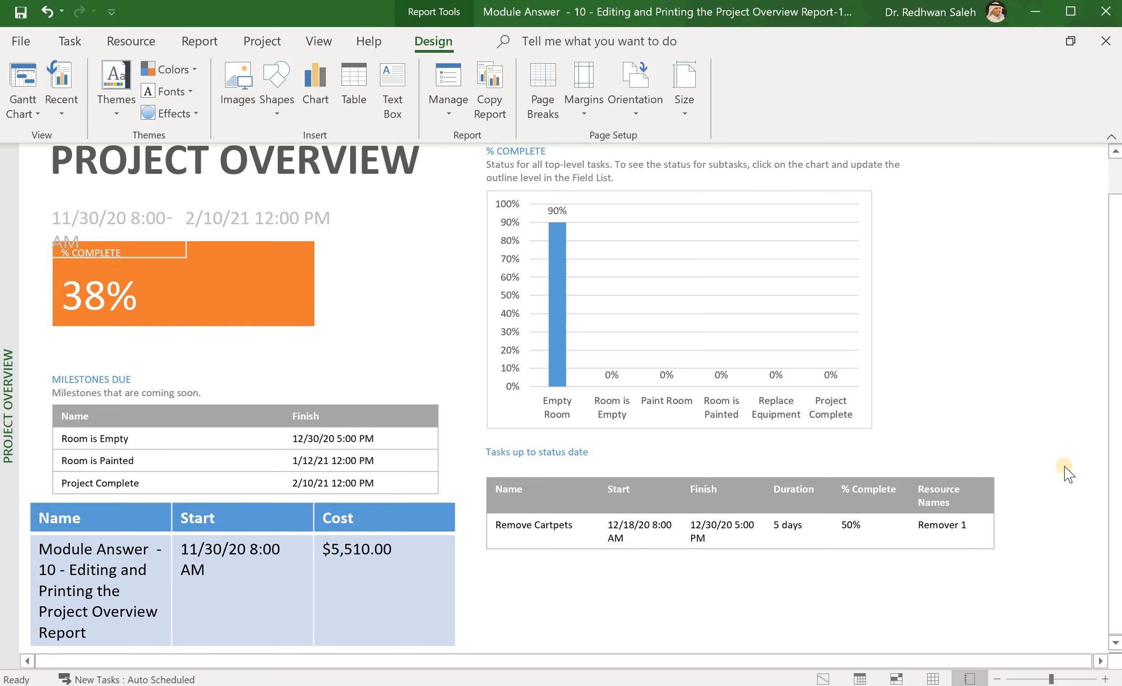
{"action": "double_click", "coordinate": [385, 592]}
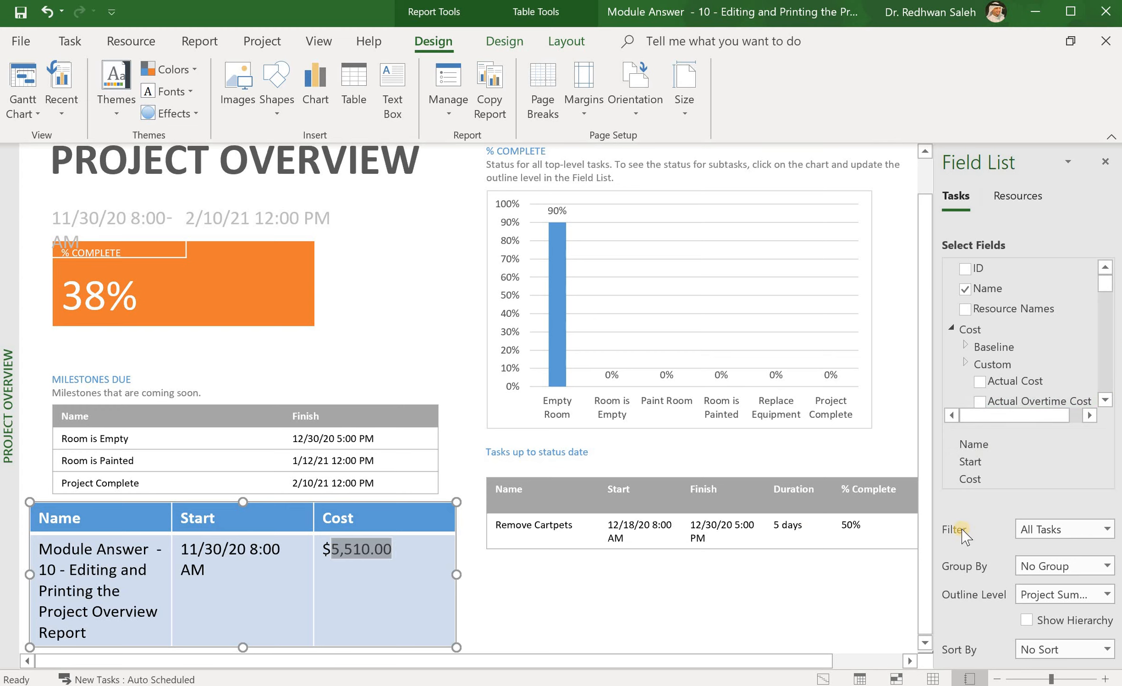
Step: Filter the table to Incomplete Tasks with All Subtasks outline level and review it
{"action": "left_click", "coordinate": [1108, 529]}
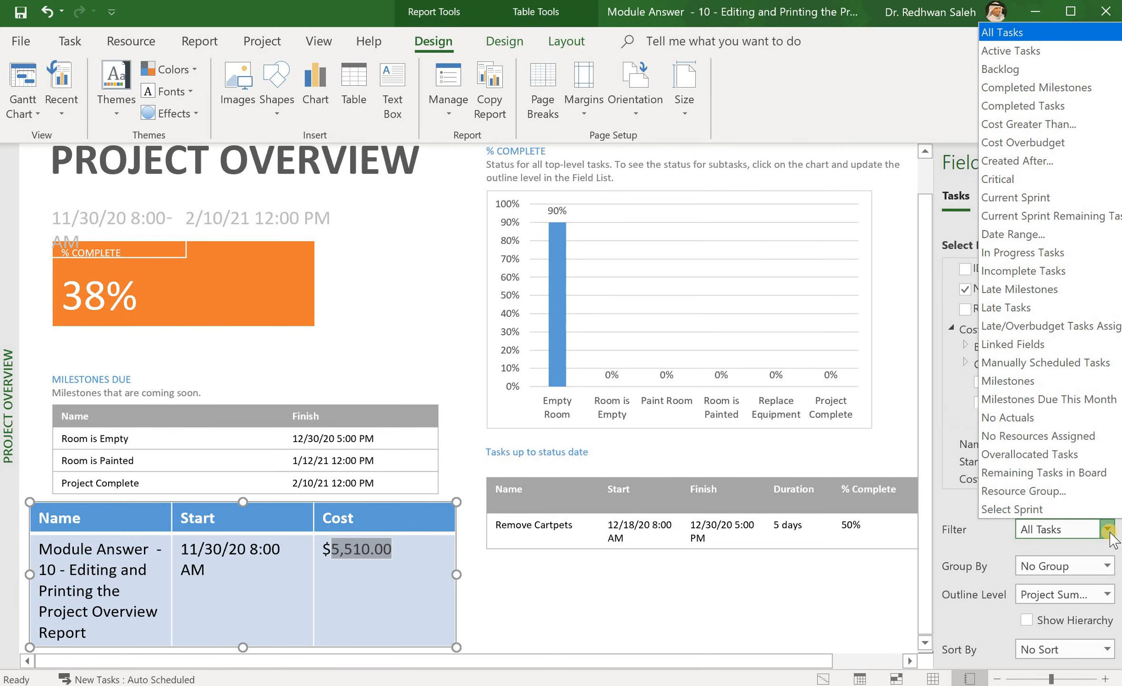
{"action": "left_click", "coordinate": [1008, 275]}
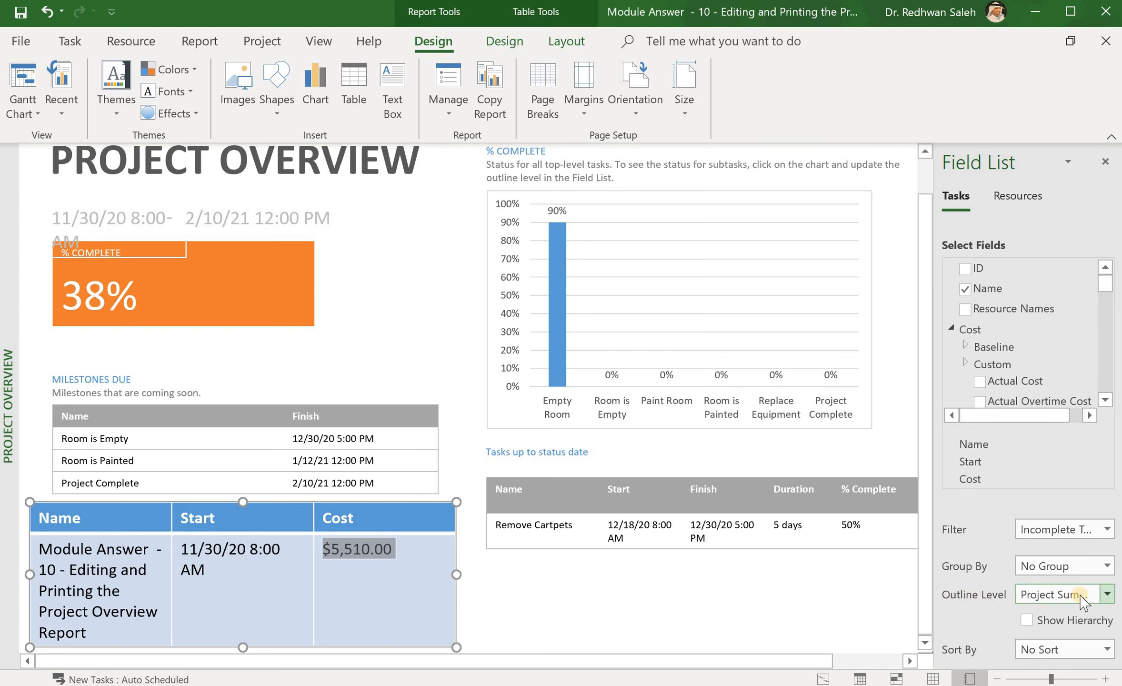
{"action": "left_click", "coordinate": [1106, 595]}
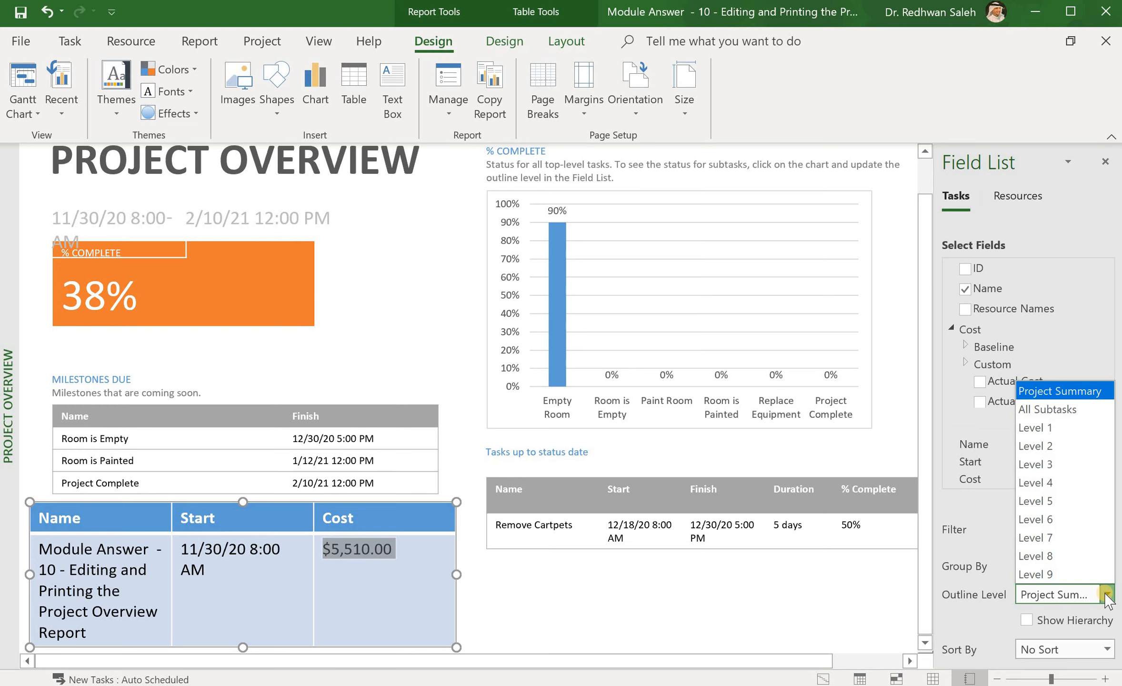
{"action": "left_click", "coordinate": [1052, 414]}
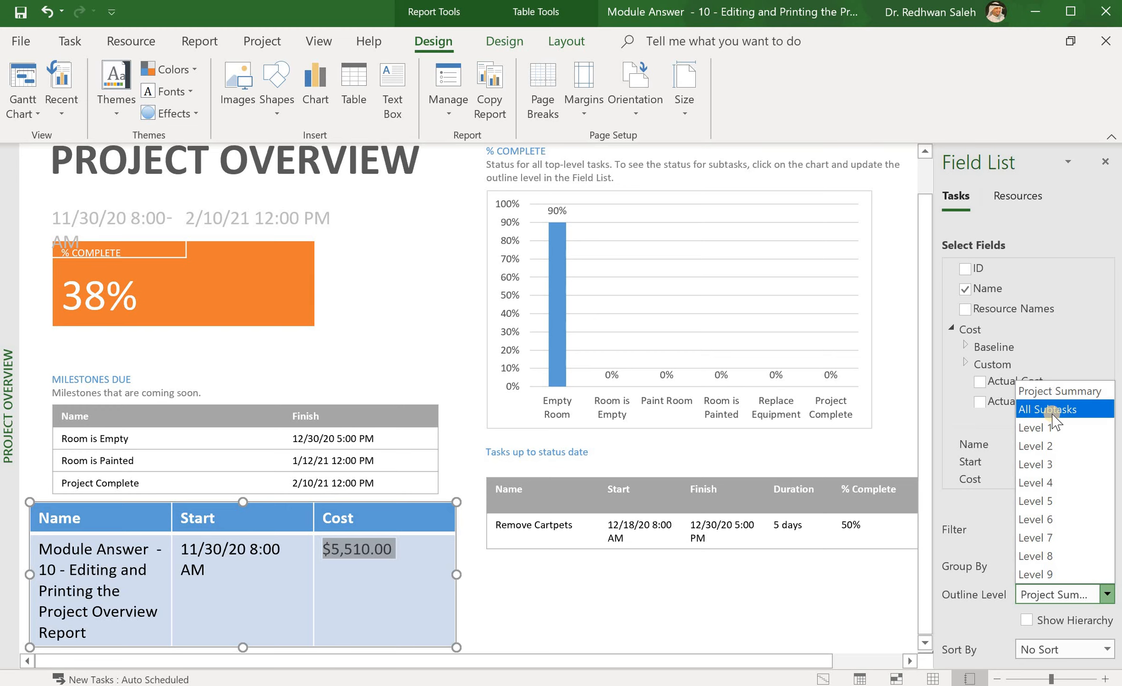
{"action": "left_click", "coordinate": [1052, 413]}
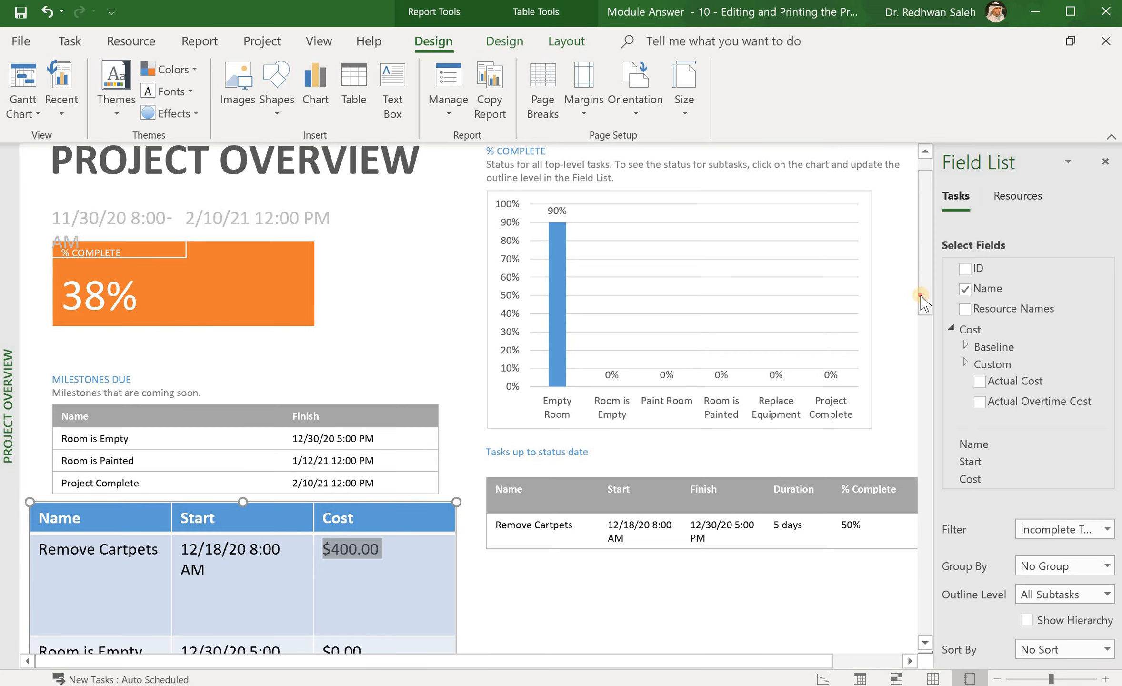
{"action": "left_click_drag", "start_coordinate": [922, 302], "coordinate": [924, 384]}
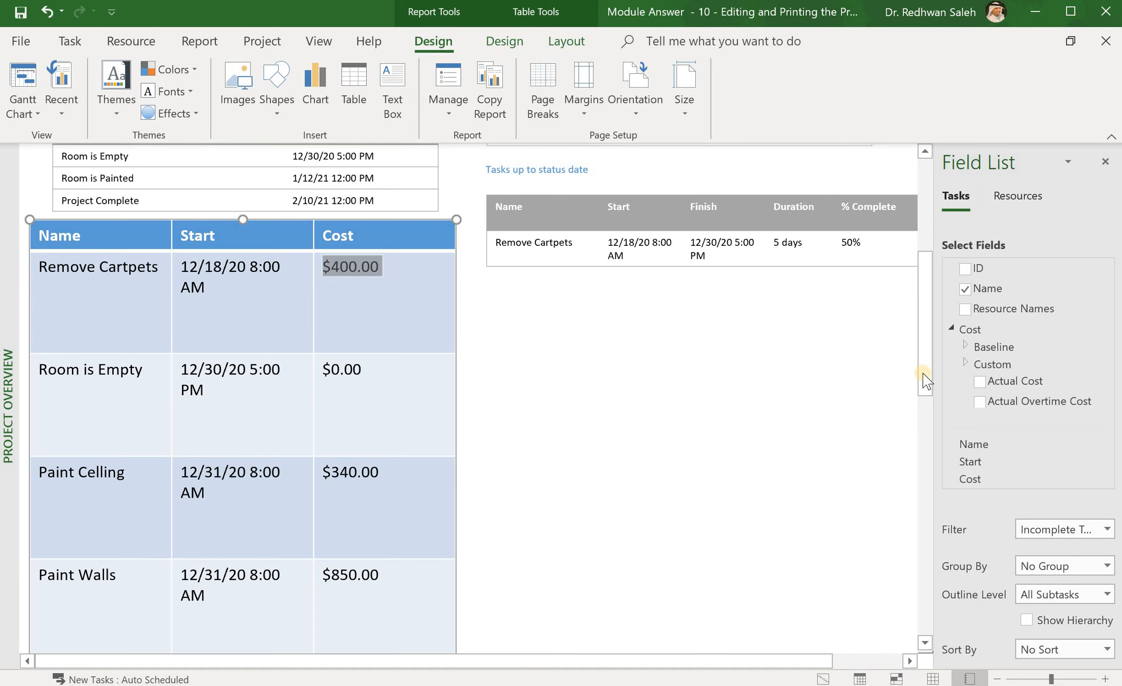
{"action": "mouse_move", "coordinate": [925, 379]}
{"action": "left_mouse_down"}
{"action": "mouse_move", "coordinate": [938, 449]}
{"action": "mouse_move", "coordinate": [932, 389]}
{"action": "left_mouse_up"}
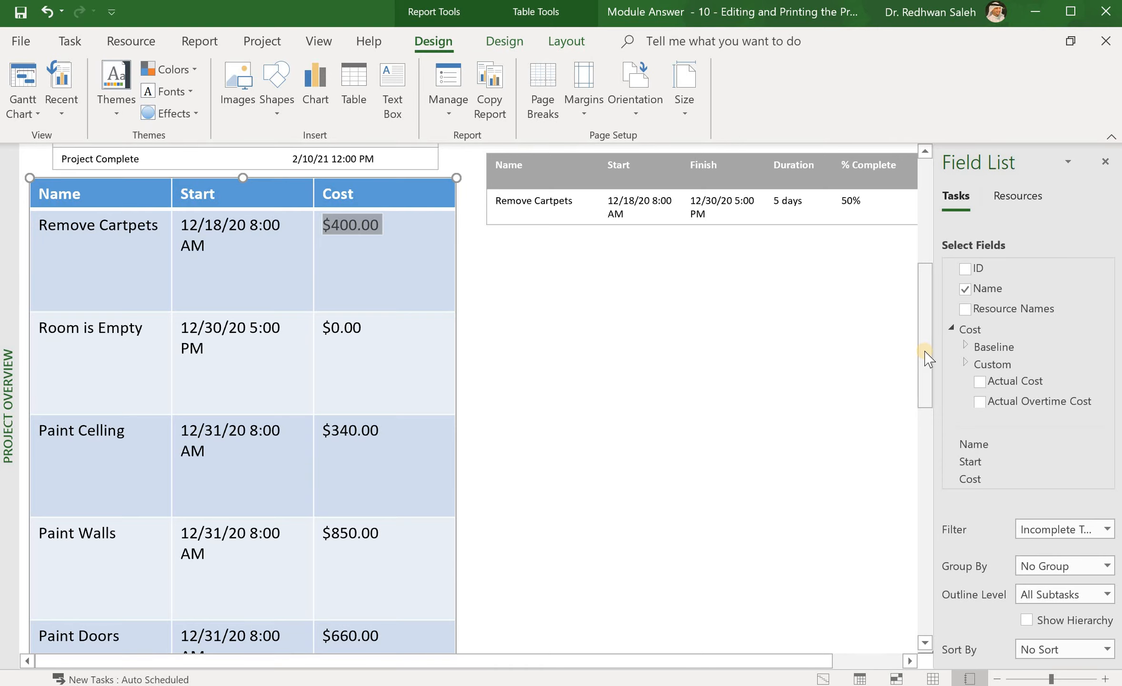
{"action": "mouse_move", "coordinate": [927, 359]}
{"action": "left_mouse_down"}
{"action": "mouse_move", "coordinate": [944, 456]}
{"action": "mouse_move", "coordinate": [947, 595]}
{"action": "mouse_move", "coordinate": [933, 621]}
{"action": "mouse_move", "coordinate": [919, 277]}
{"action": "left_mouse_up"}
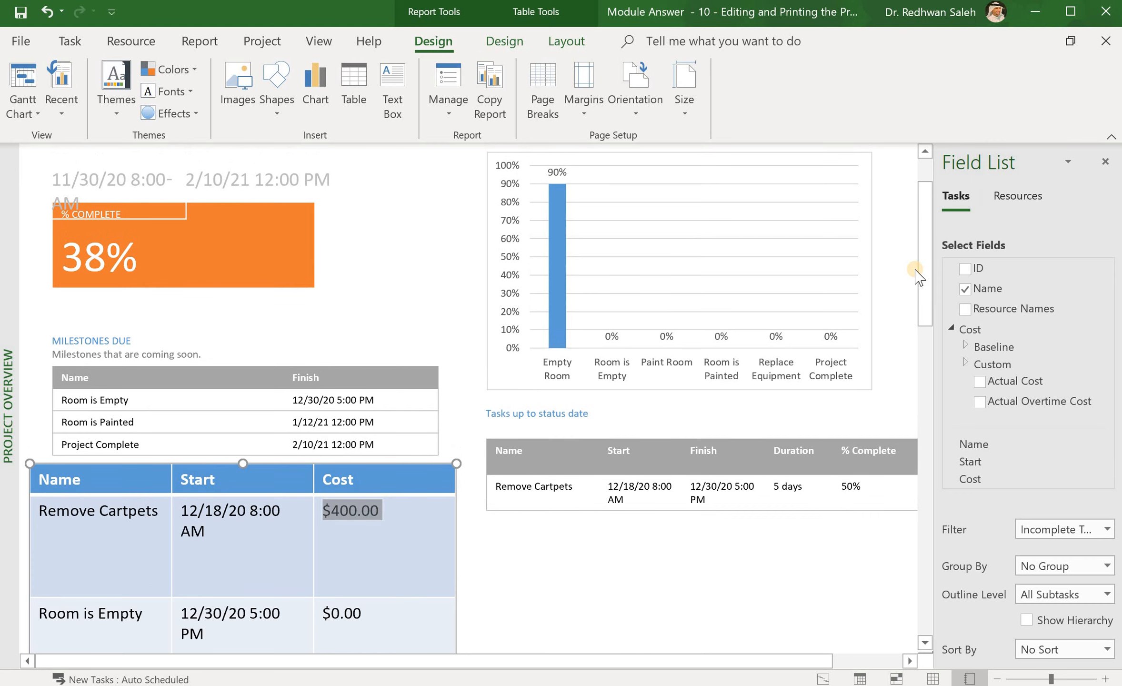
{"action": "left_click", "coordinate": [625, 588]}
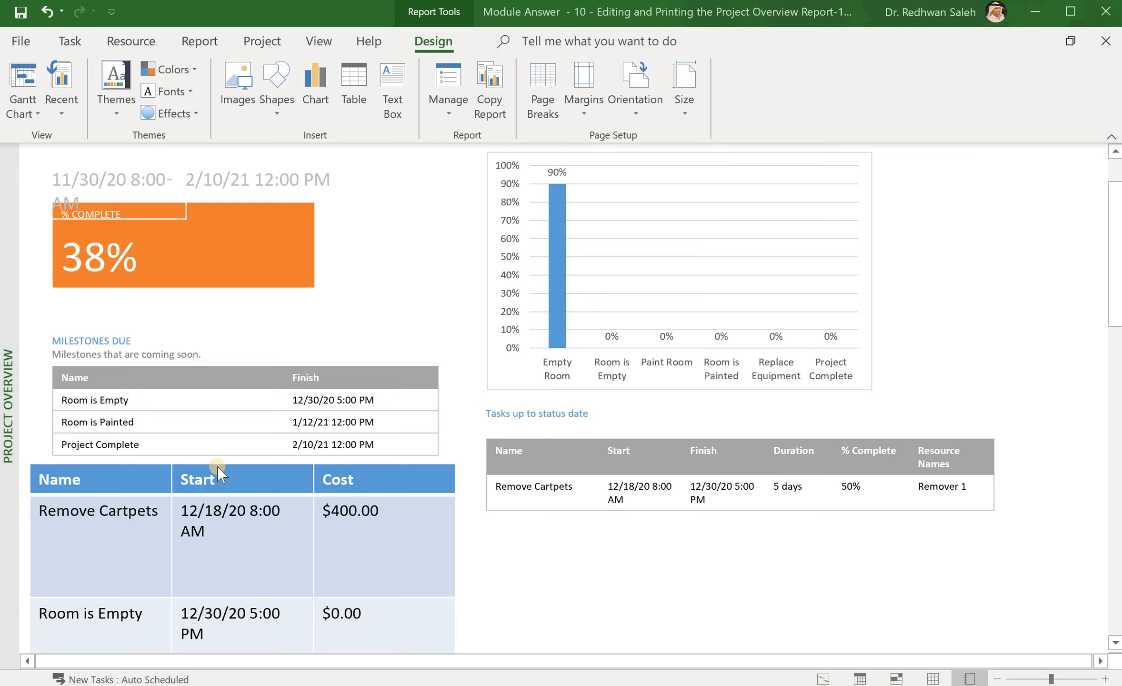
Step: Paste a copy of the 'Tasks up to status date' heading above the Name/Start/Cost table
{"action": "left_click", "coordinate": [150, 477]}
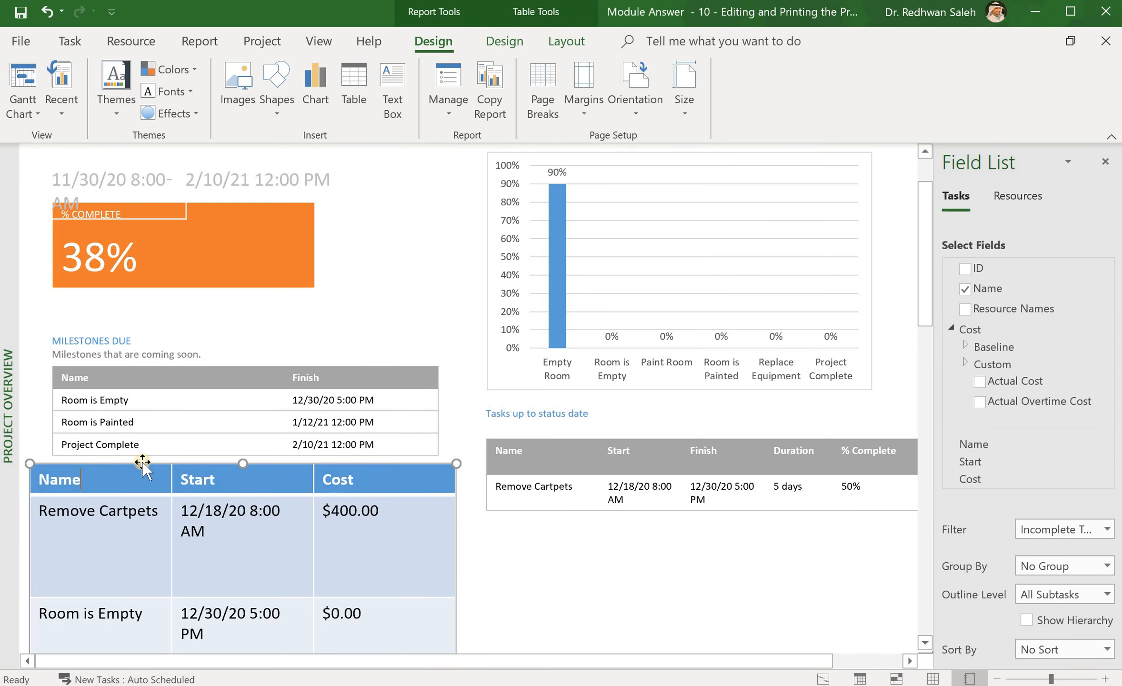
{"action": "left_click_drag", "start_coordinate": [143, 461], "coordinate": [147, 494]}
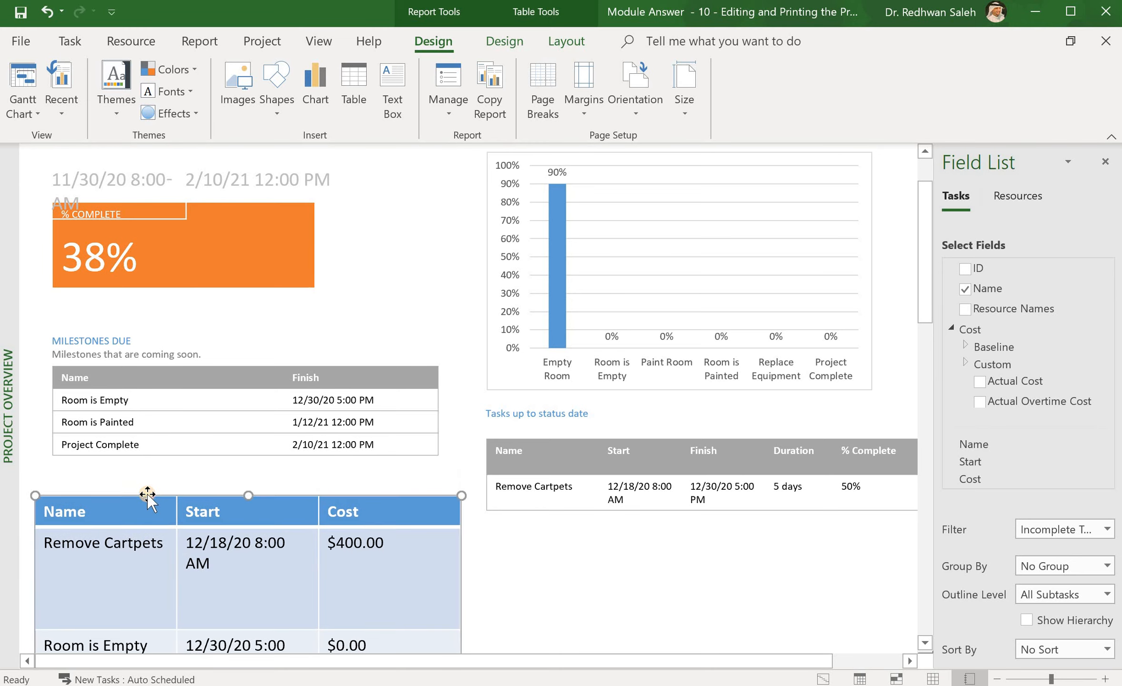
{"action": "left_click", "coordinate": [536, 414]}
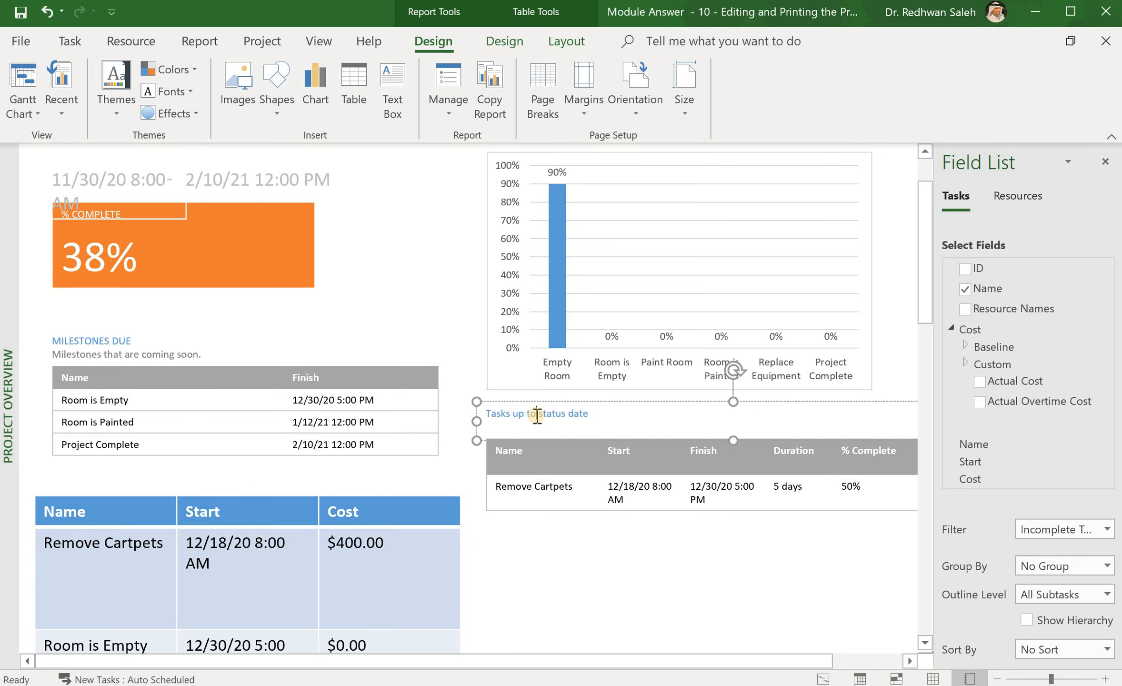
{"action": "left_click", "coordinate": [516, 400]}
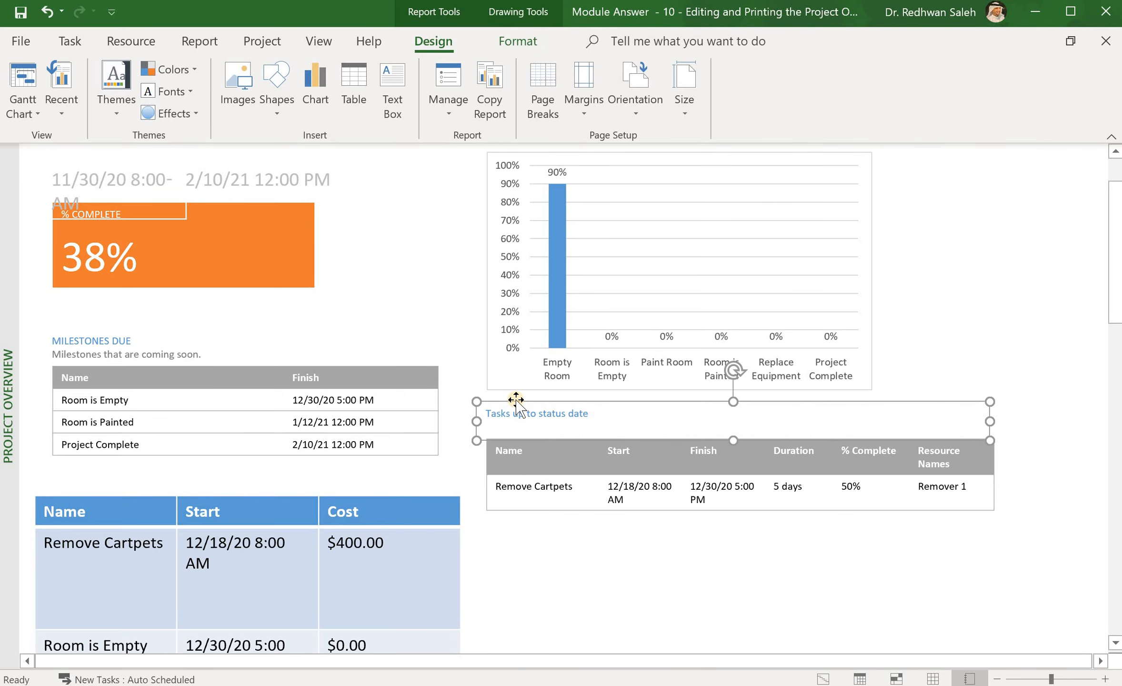
{"action": "left_click", "coordinate": [216, 475]}
{"action": "key", "text": "ctrl+v"}
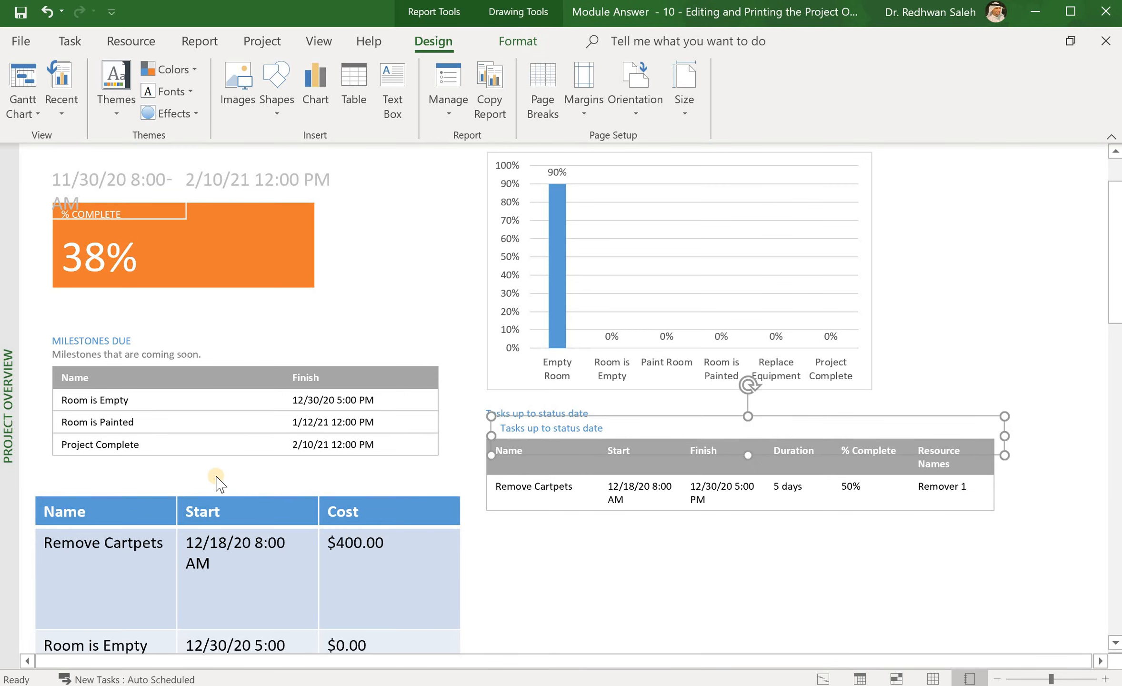
{"action": "left_click_drag", "start_coordinate": [652, 415], "coordinate": [198, 465]}
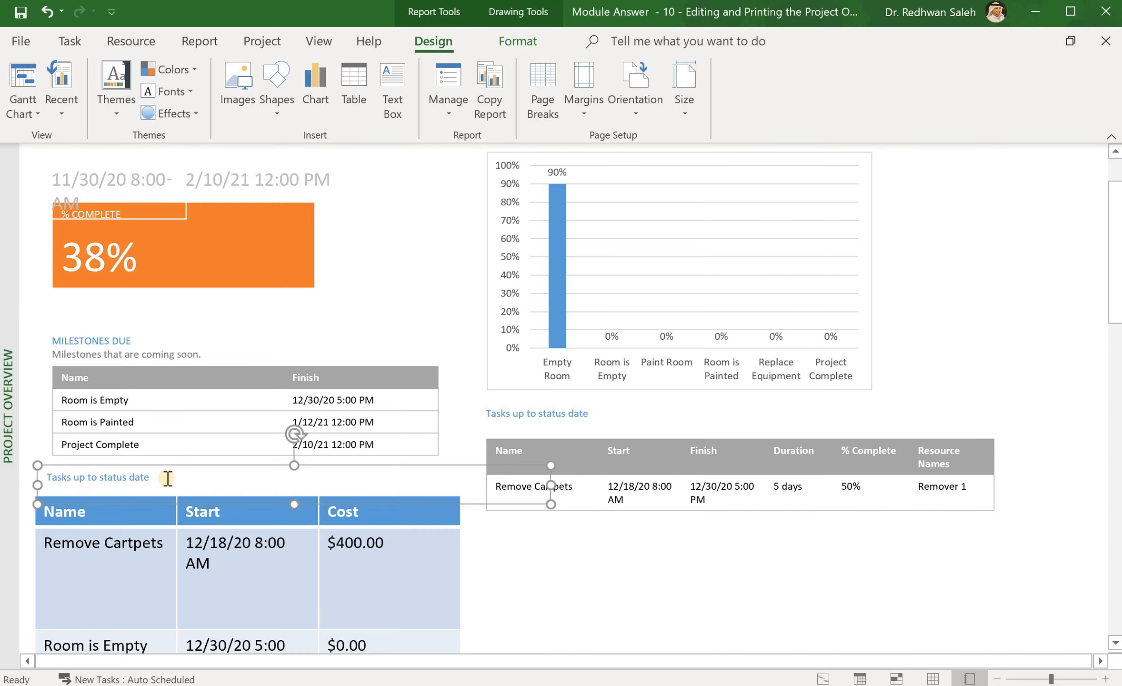
Step: Edit the pasted heading to read 'Incomplete Tasks'
{"action": "left_click", "coordinate": [145, 477]}
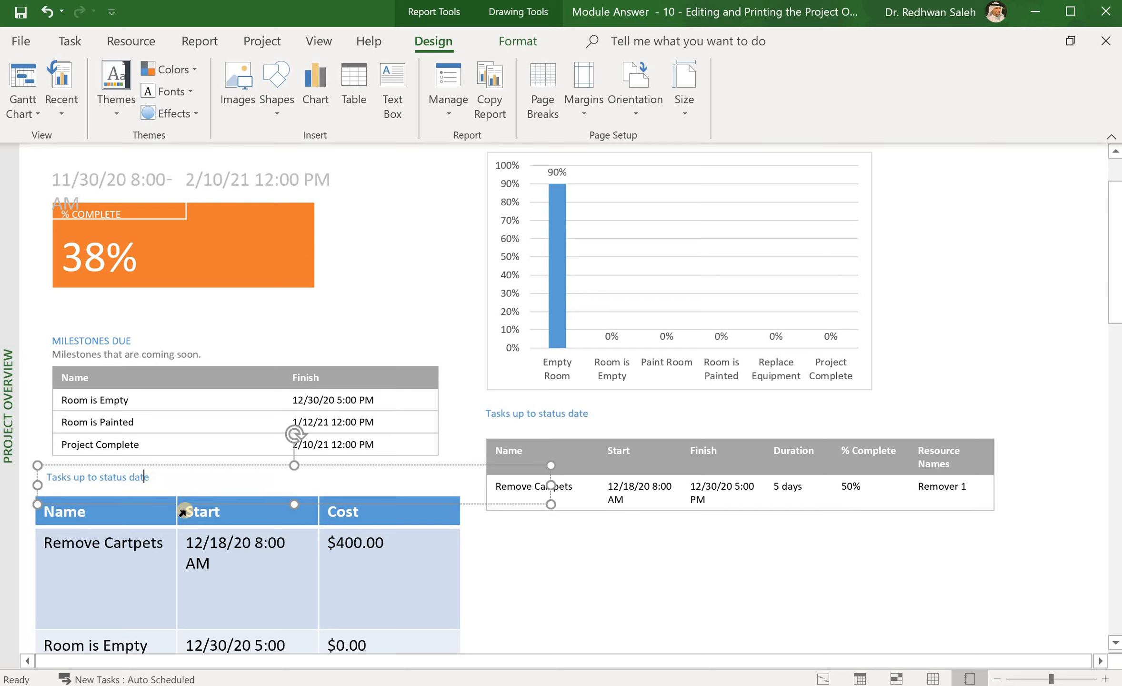
{"action": "left_click", "coordinate": [157, 475]}
{"action": "left_click", "coordinate": [169, 555]}
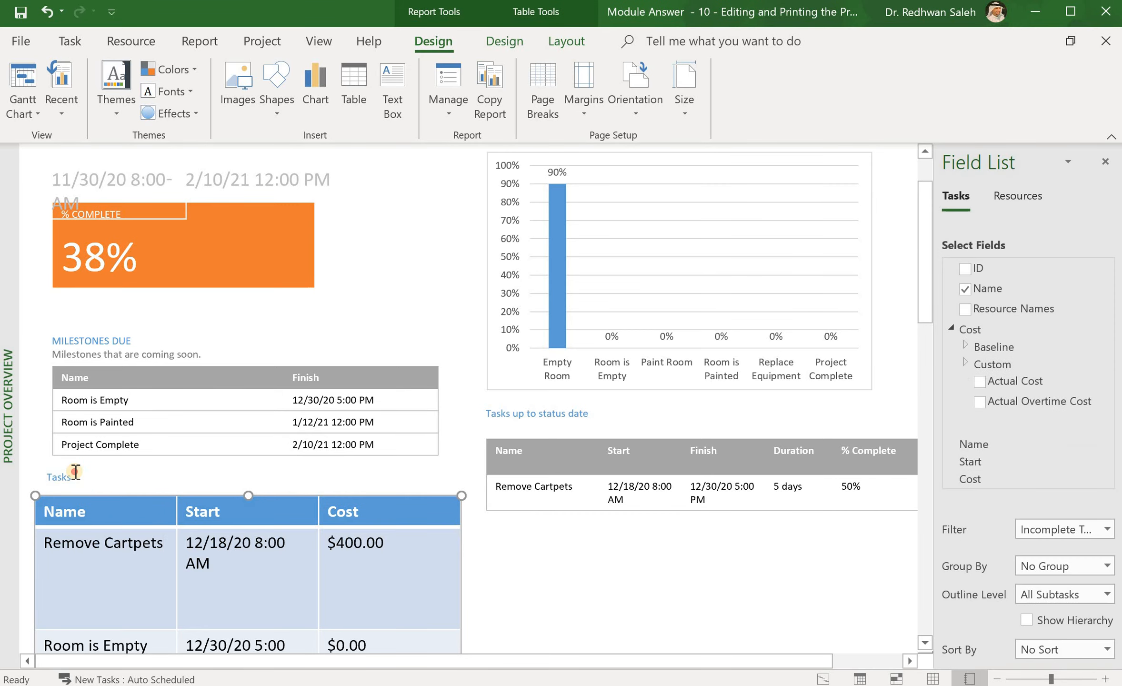
{"action": "left_click", "coordinate": [72, 477]}
{"action": "left_click", "coordinate": [44, 477]}
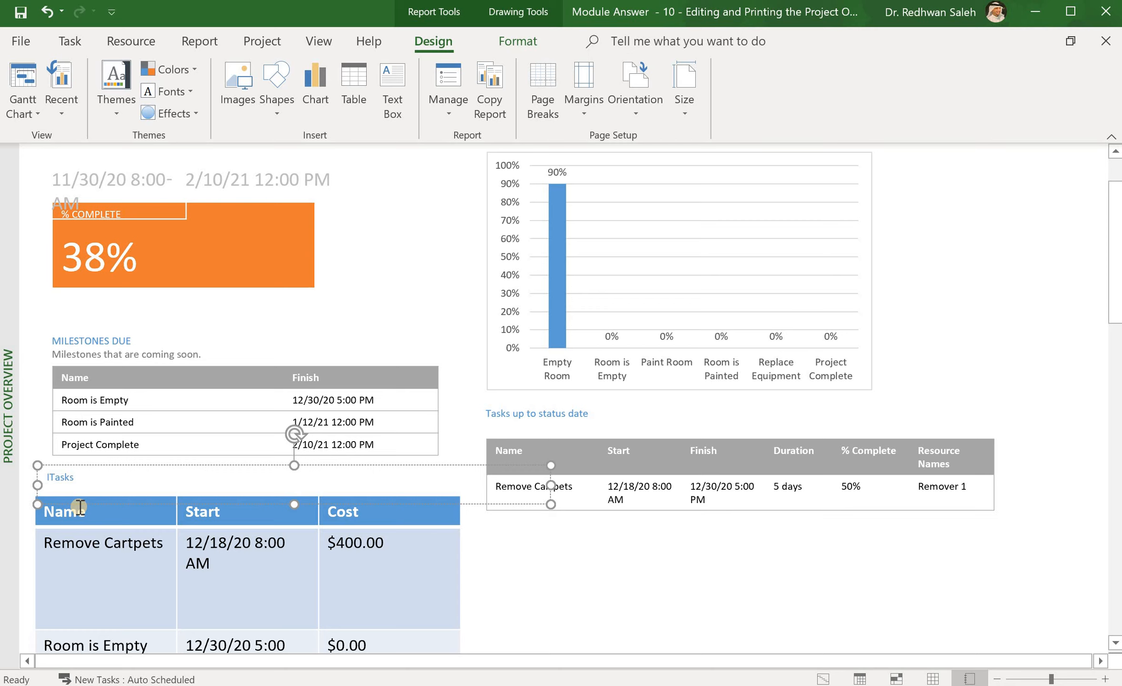
{"action": "type", "text": "Incomplete"}
{"action": "left_click", "coordinate": [544, 556]}
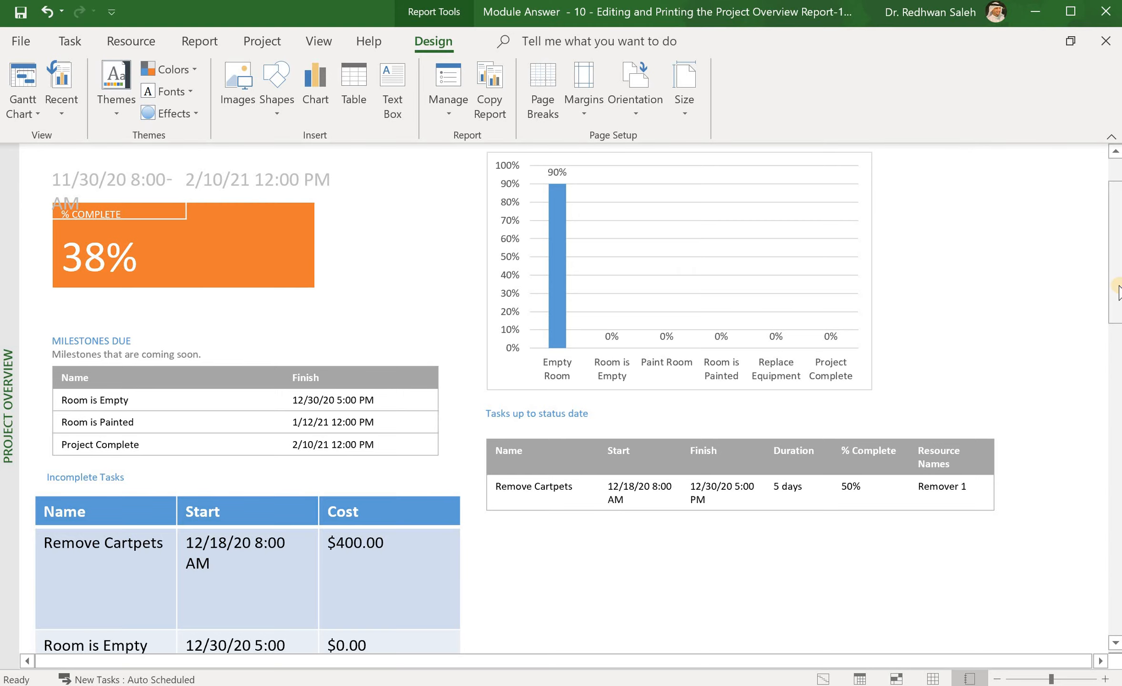
{"action": "mouse_move", "coordinate": [1114, 229]}
{"action": "left_mouse_down"}
{"action": "mouse_move", "coordinate": [1110, 428]}
{"action": "mouse_move", "coordinate": [1098, 236]}
{"action": "left_mouse_up"}
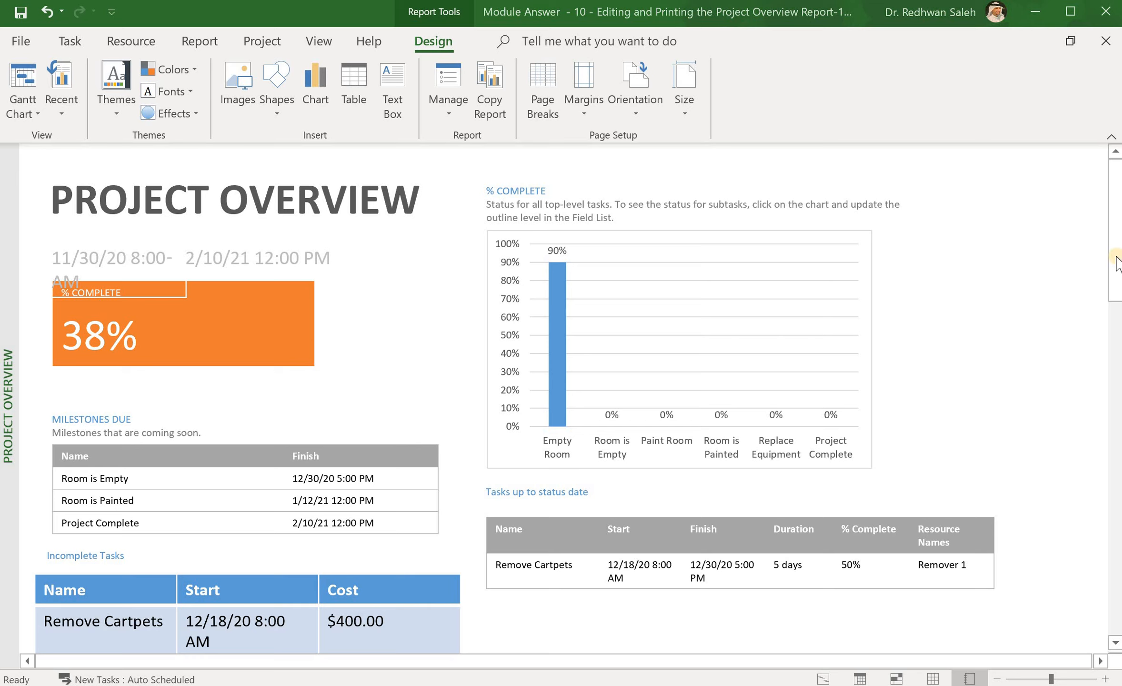
{"action": "scroll", "coordinate": [1117, 267], "scroll_direction": "down", "scroll_amount": 5}
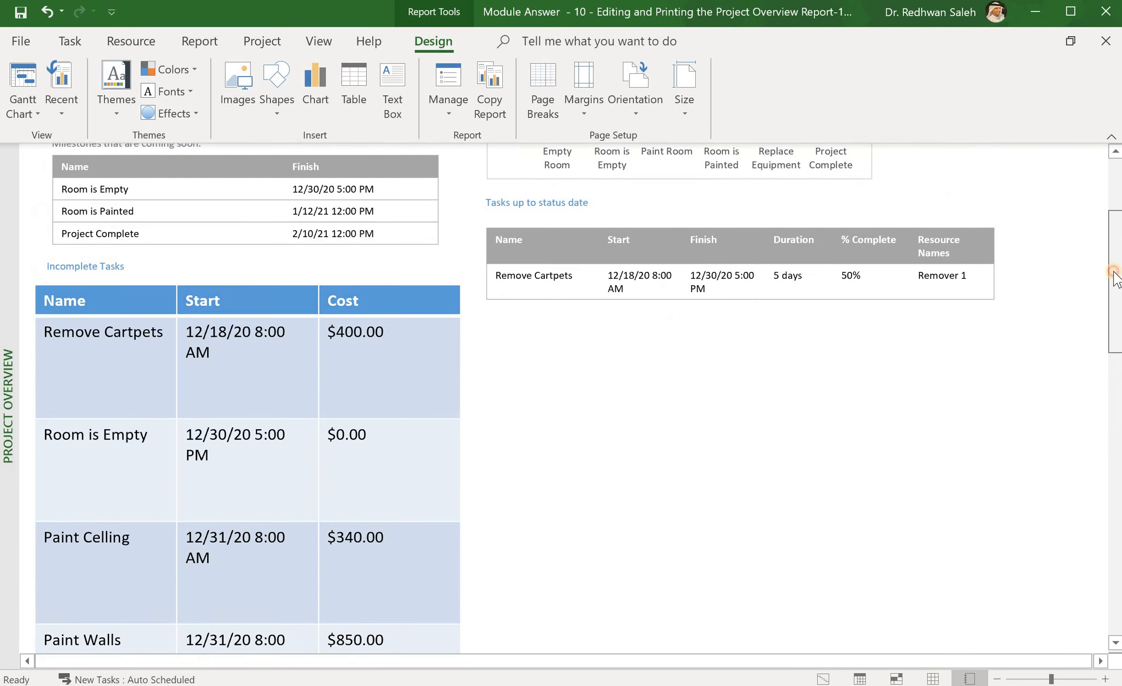
{"action": "scroll", "coordinate": [1115, 267], "scroll_direction": "up", "scroll_amount": 5}
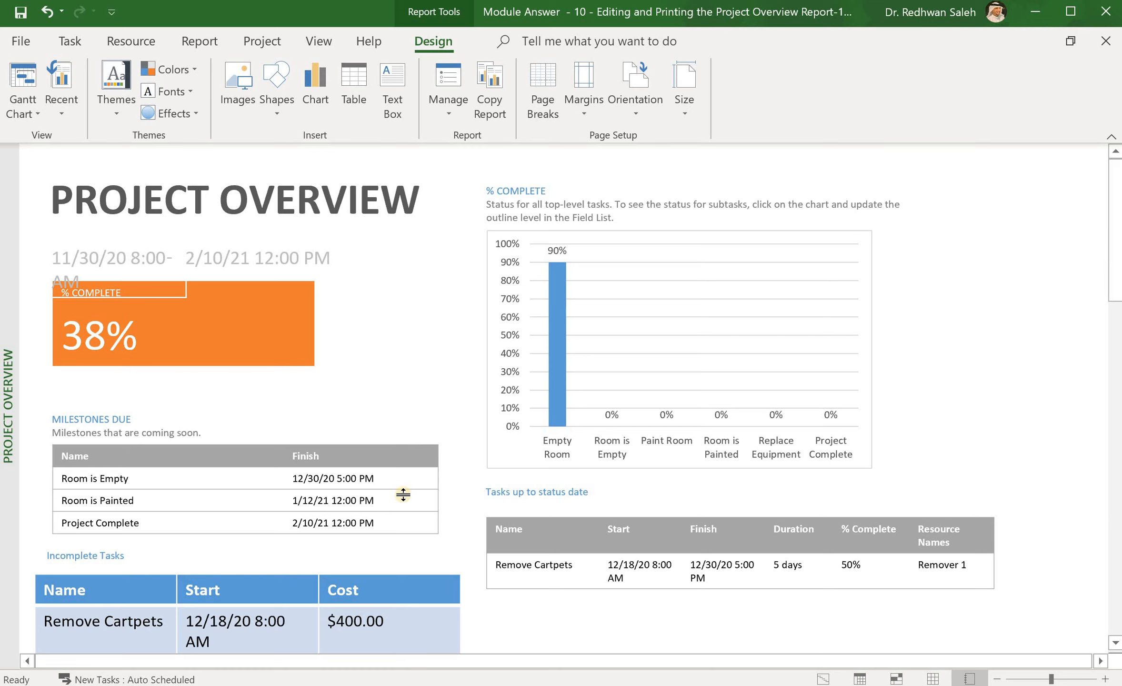
Step: Move Milestones Due down and place the % Complete chart and heading under the 38% box
{"action": "left_click", "coordinate": [106, 419]}
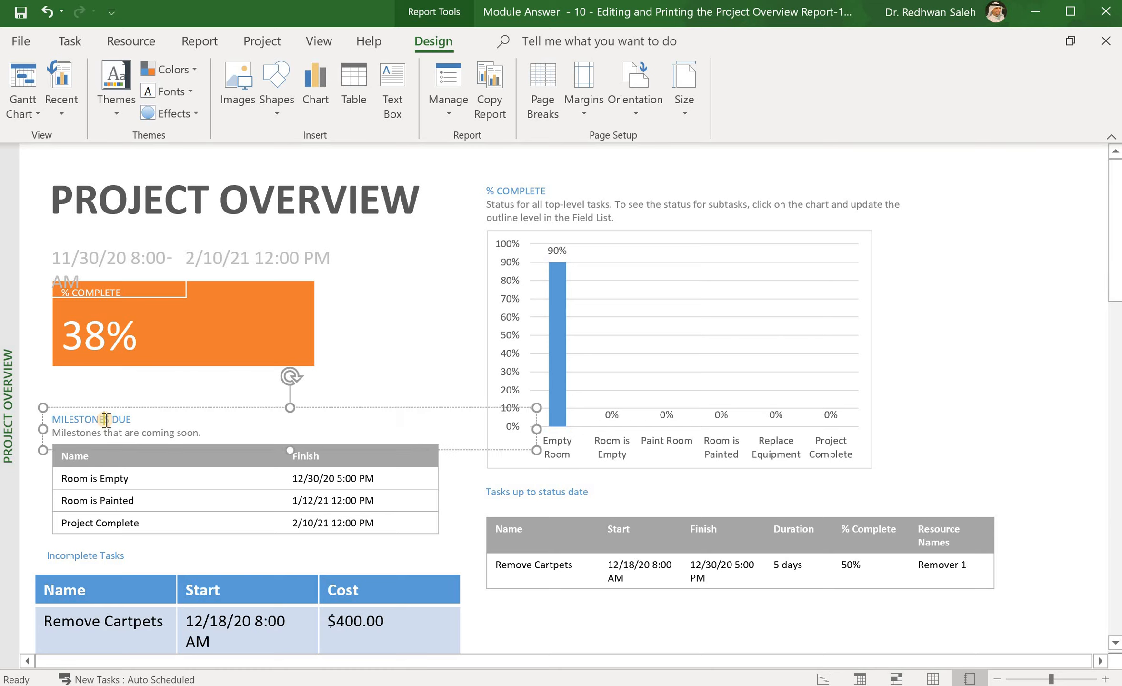
{"action": "left_click", "coordinate": [109, 472], "text": "shift"}
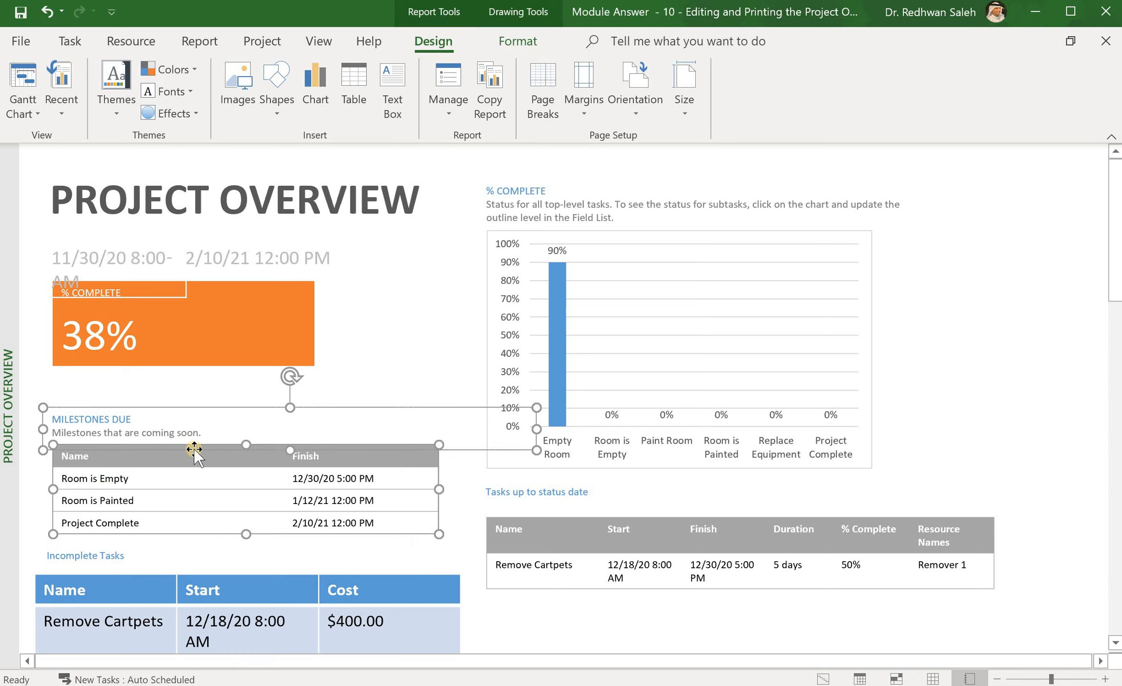
{"action": "left_click_drag", "start_coordinate": [194, 449], "coordinate": [652, 629]}
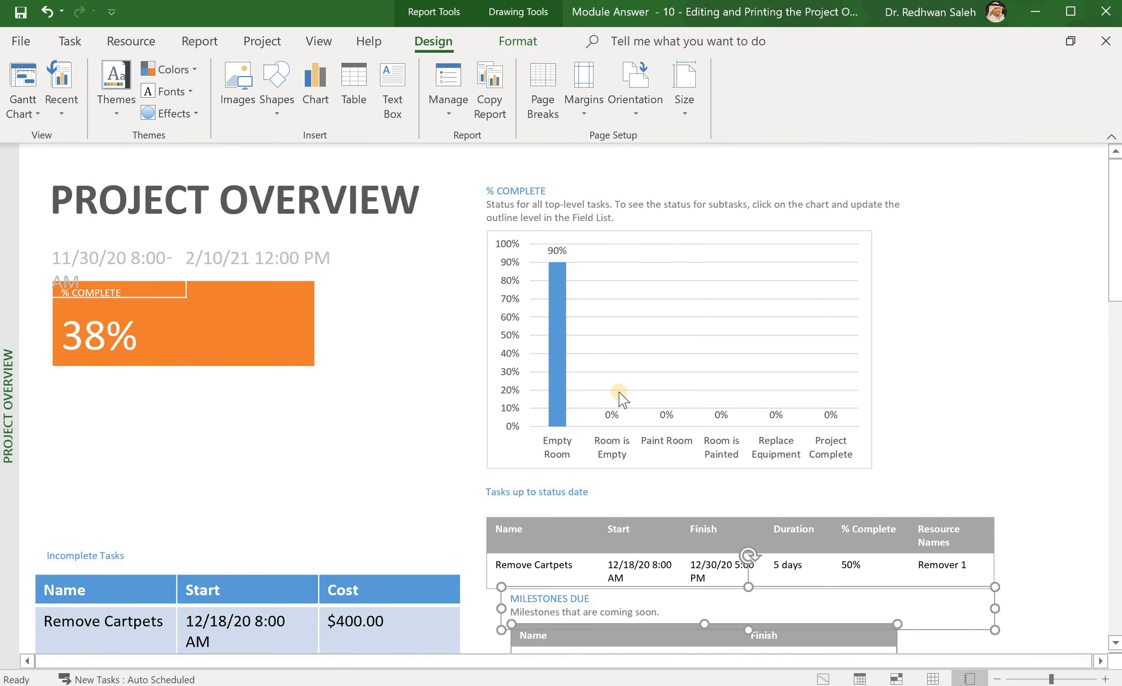
{"action": "left_click", "coordinate": [597, 353]}
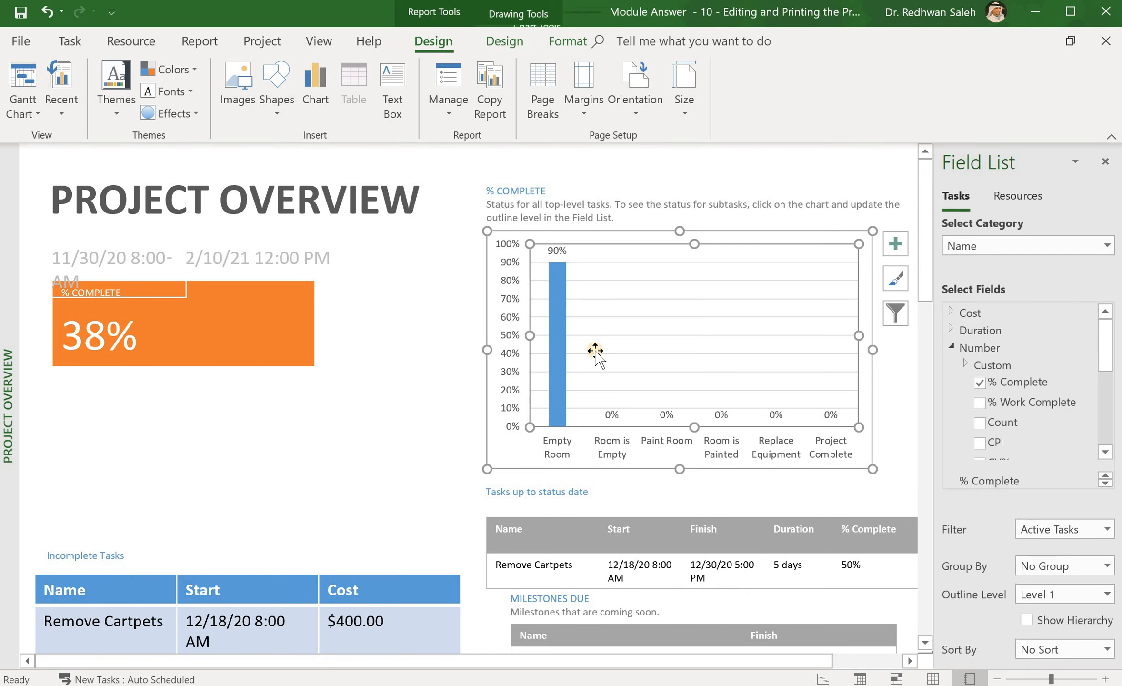
{"action": "left_click", "coordinate": [516, 194]}
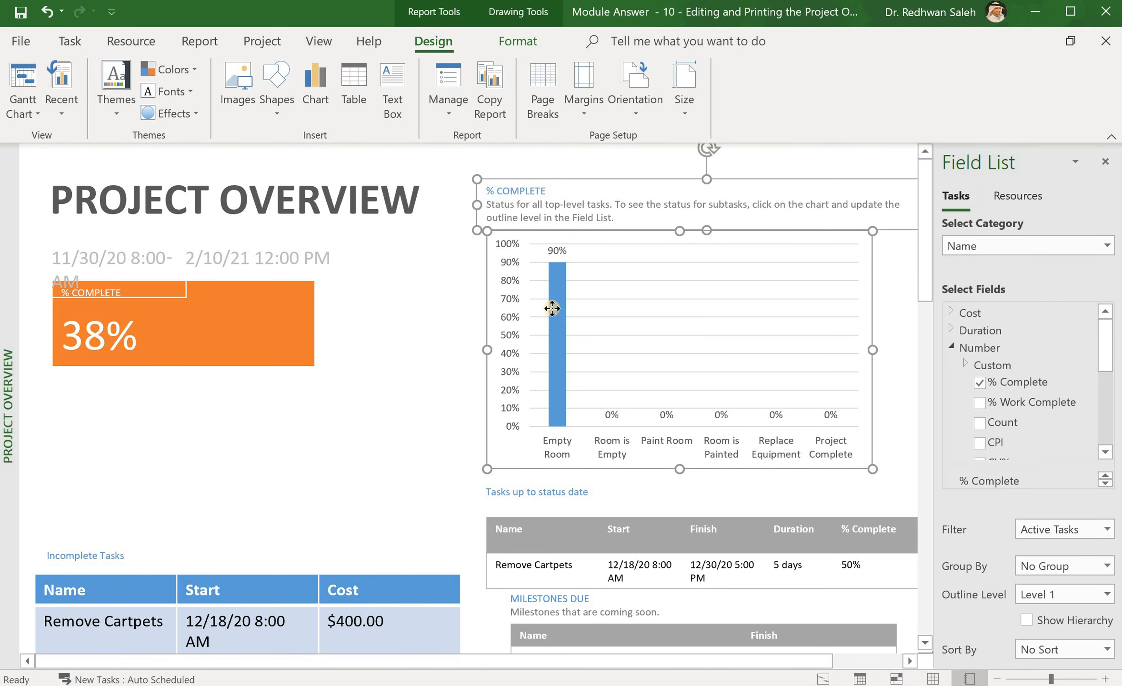
{"action": "left_click_drag", "start_coordinate": [544, 338], "coordinate": [113, 526]}
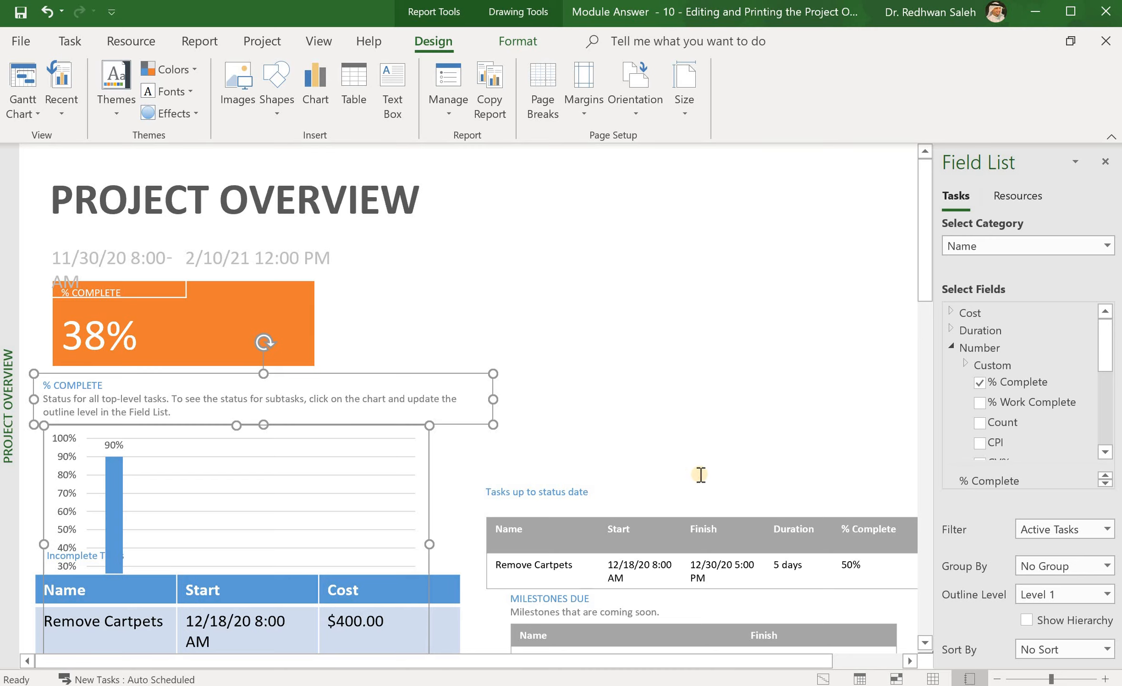
Step: Move Incomplete Tasks to the upper right and Milestones Due under the chart
{"action": "left_click", "coordinate": [318, 624]}
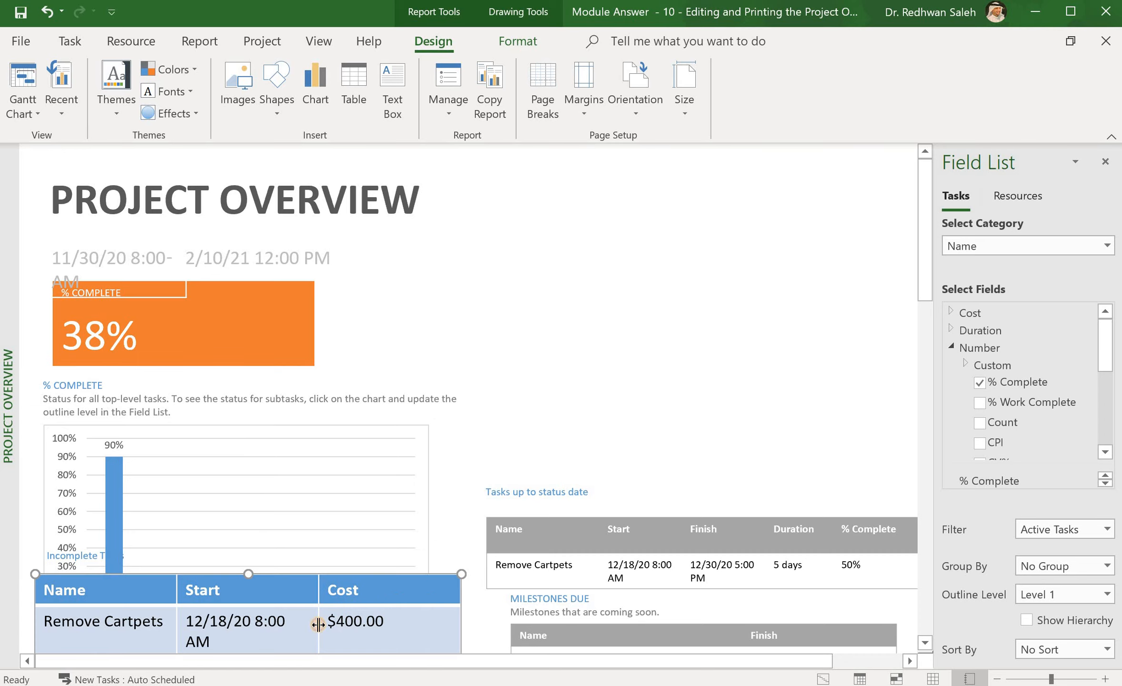
{"action": "left_click", "coordinate": [62, 556]}
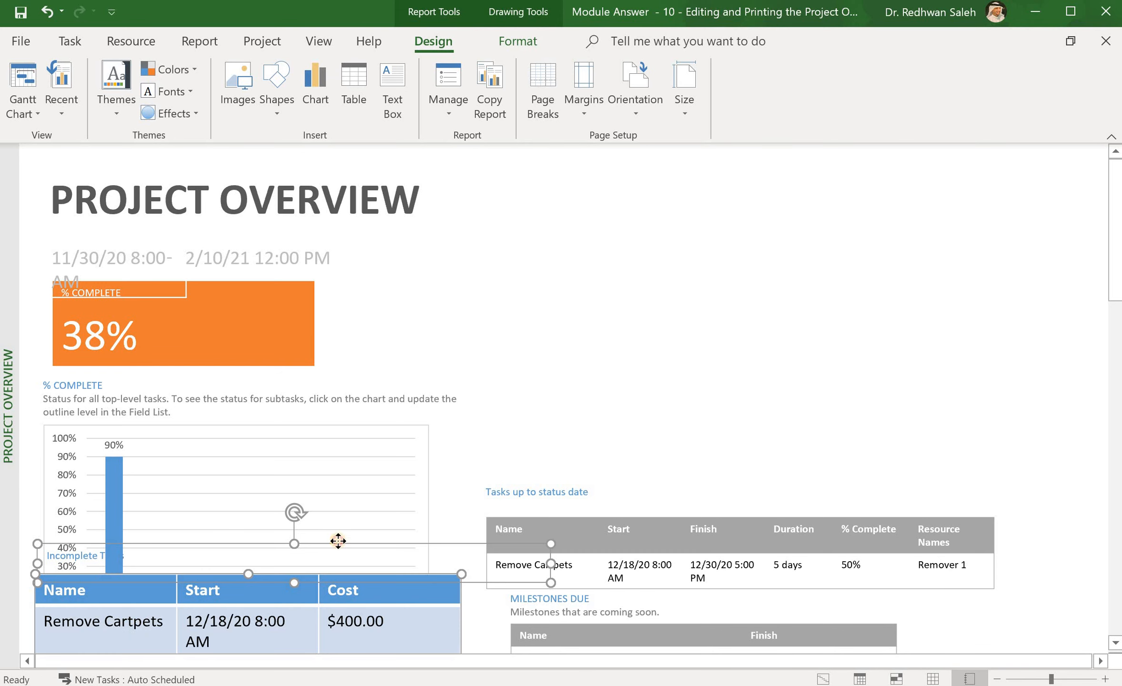
{"action": "left_click_drag", "start_coordinate": [337, 540], "coordinate": [800, 215]}
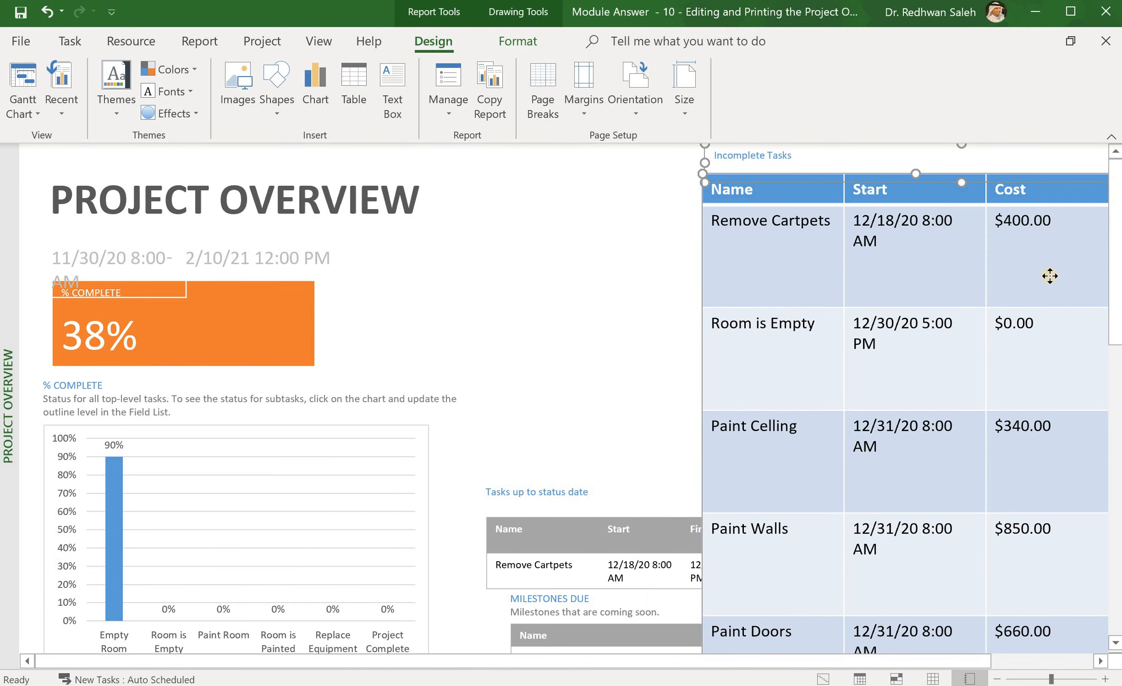
{"action": "scroll", "coordinate": [1039, 324], "scroll_direction": "down", "scroll_amount": 5}
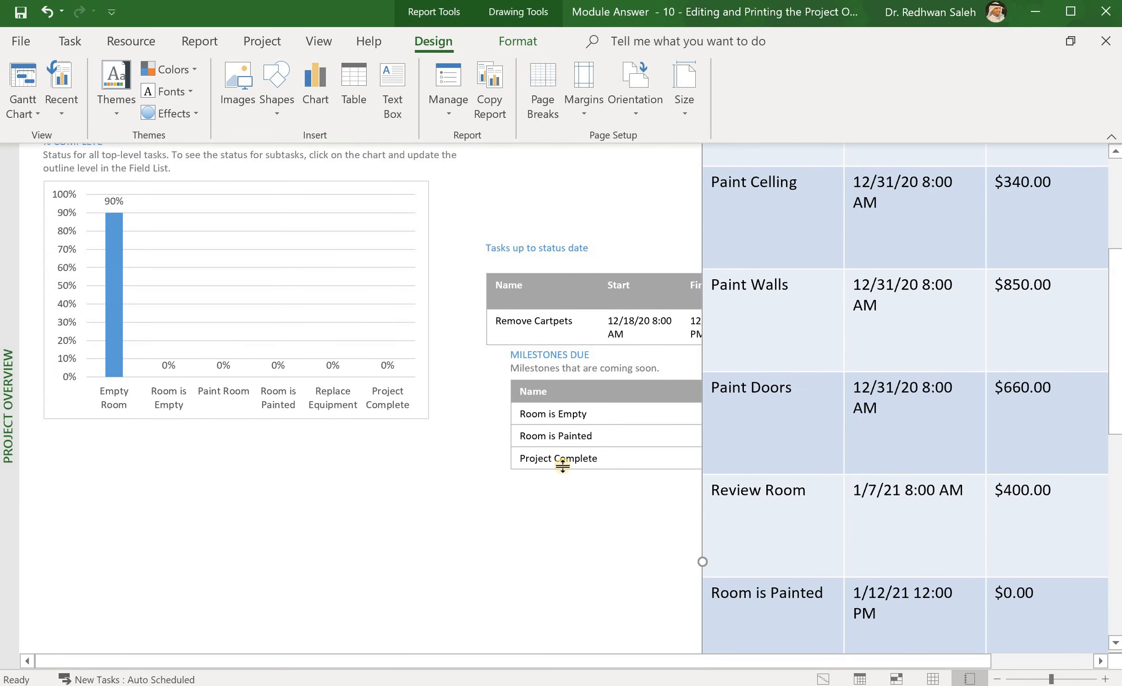
{"action": "left_click", "coordinate": [570, 433]}
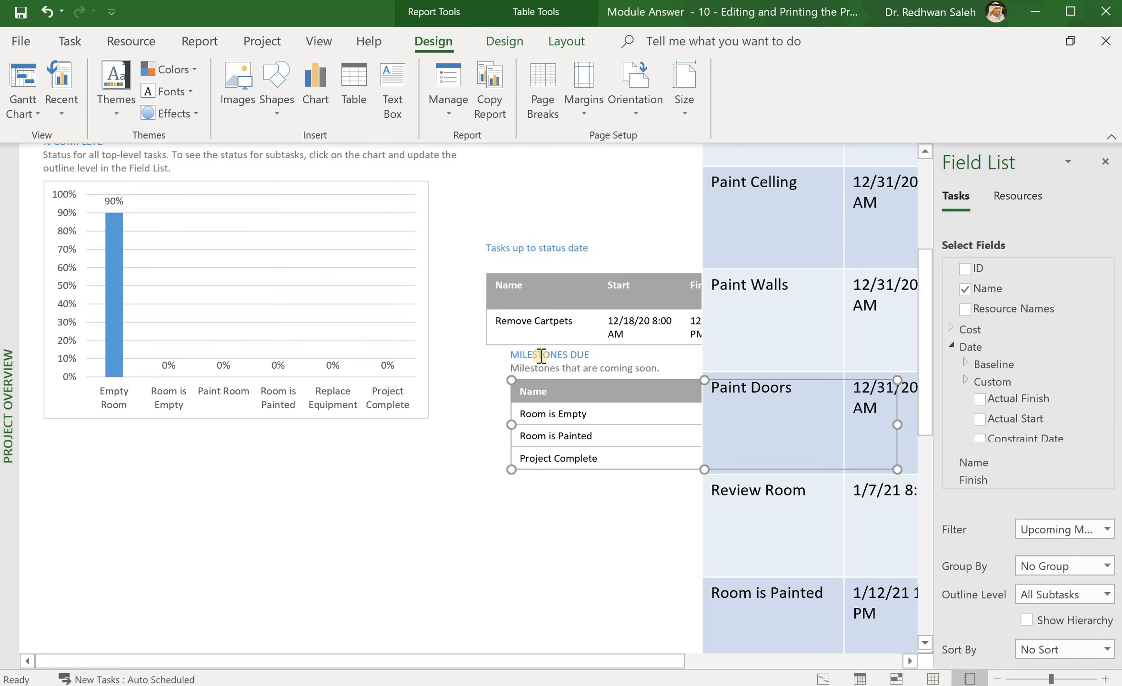
{"action": "mouse_move", "coordinate": [540, 355]}
{"action": "left_mouse_down"}
{"action": "mouse_move", "coordinate": [553, 412]}
{"action": "mouse_move", "coordinate": [231, 526]}
{"action": "mouse_move", "coordinate": [83, 509]}
{"action": "left_mouse_up"}
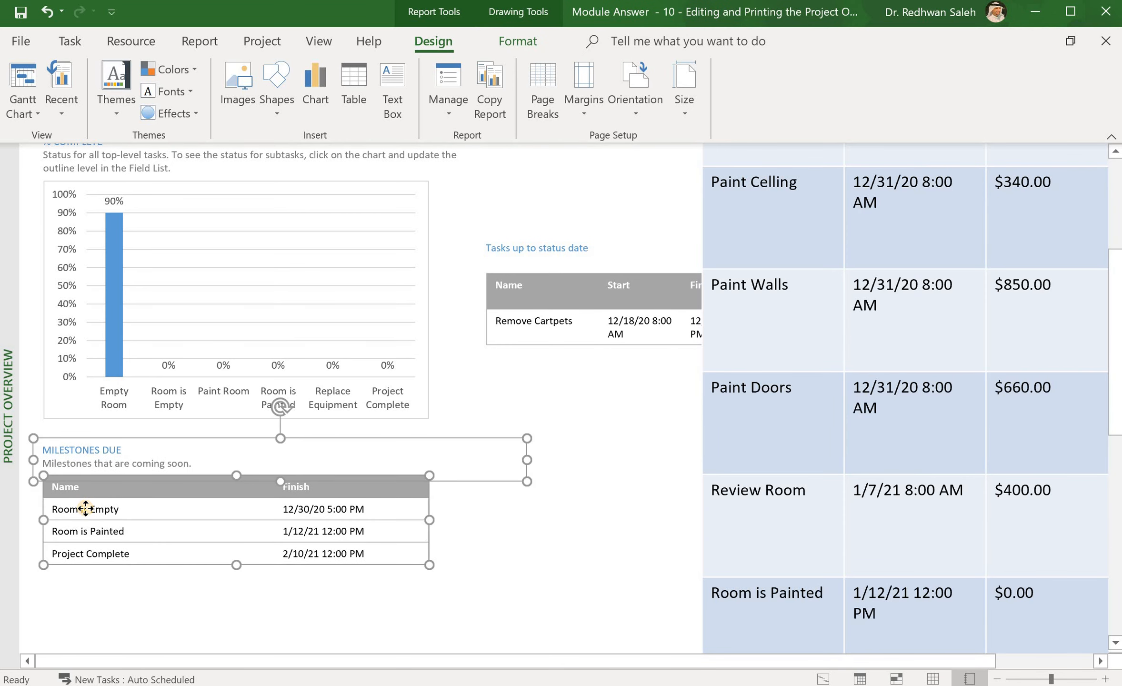
{"action": "left_click", "coordinate": [504, 569]}
{"action": "left_click_drag", "start_coordinate": [1115, 386], "coordinate": [1113, 293]}
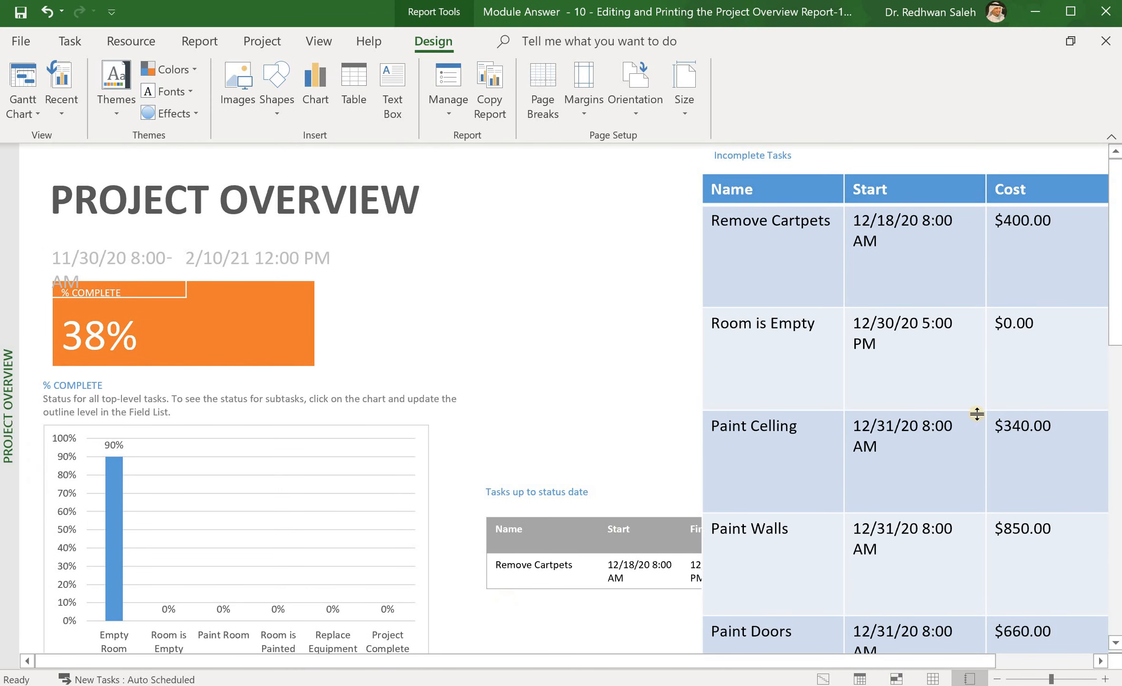
Step: Move the Tasks up to status date heading and table below Milestones Due
{"action": "left_click", "coordinate": [1111, 361]}
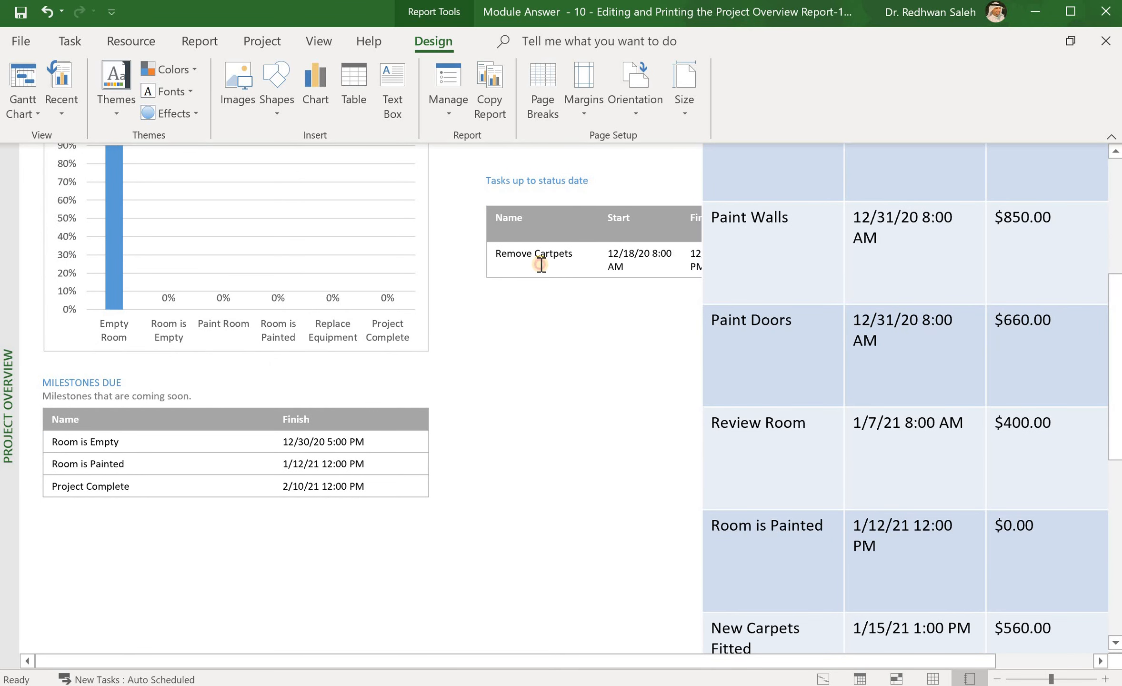
{"action": "left_click", "coordinate": [541, 264]}
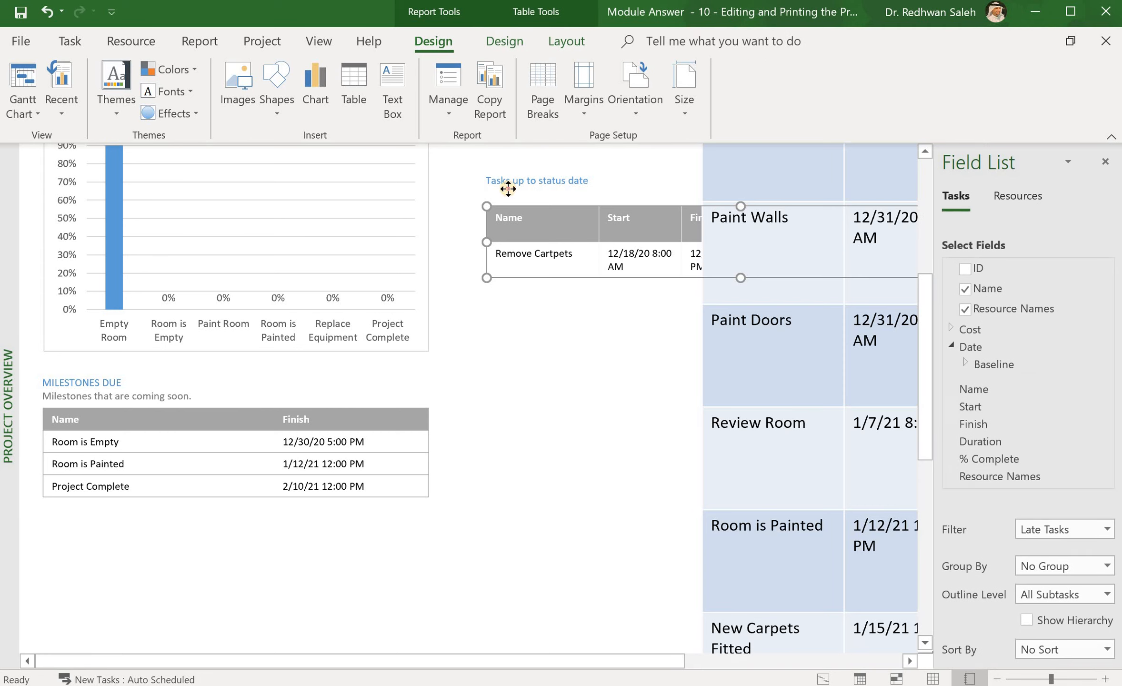
{"action": "left_click", "coordinate": [508, 188]}
{"action": "left_click", "coordinate": [528, 217], "text": "shift"}
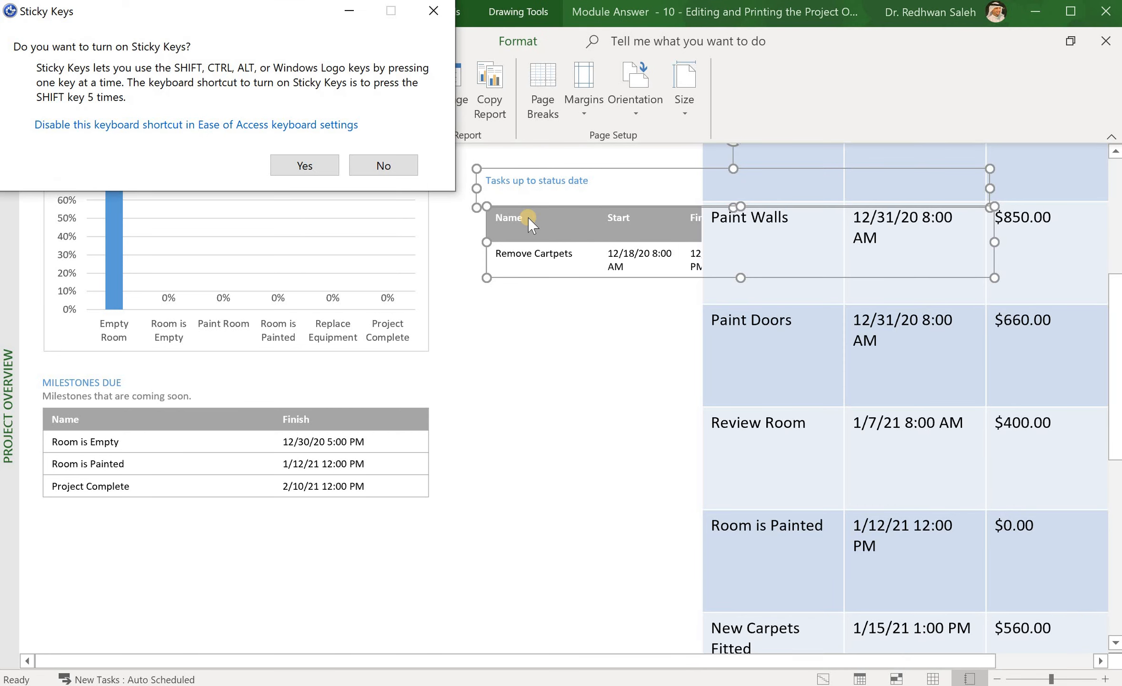
{"action": "left_click", "coordinate": [385, 178]}
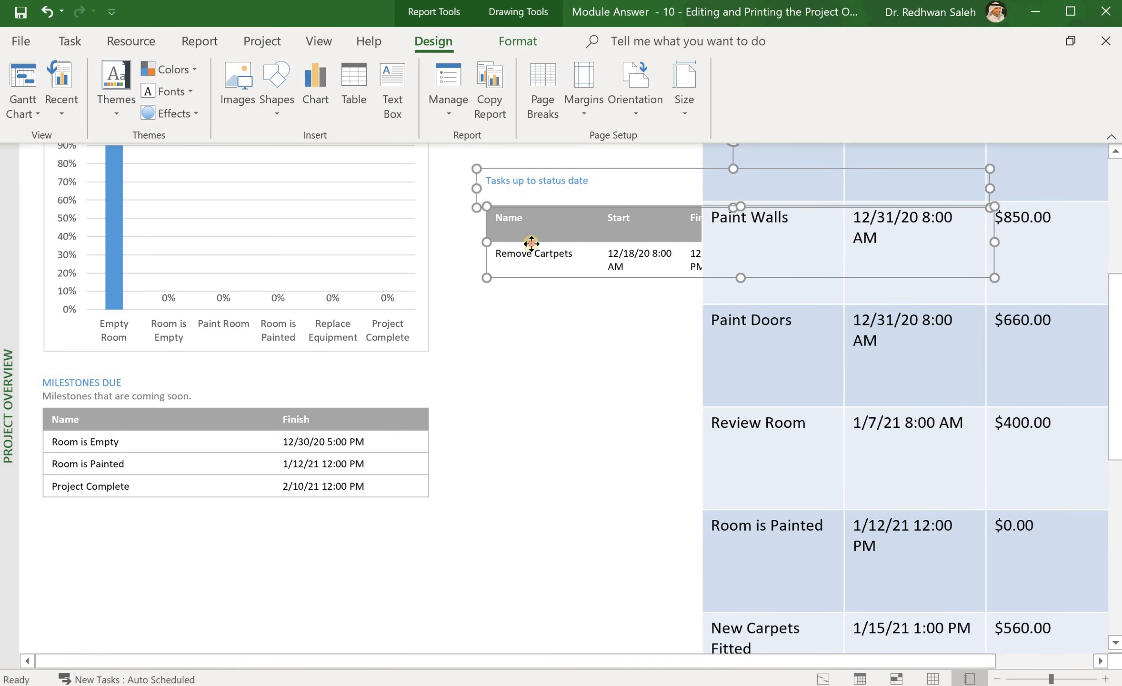
{"action": "left_click_drag", "start_coordinate": [532, 242], "coordinate": [93, 596]}
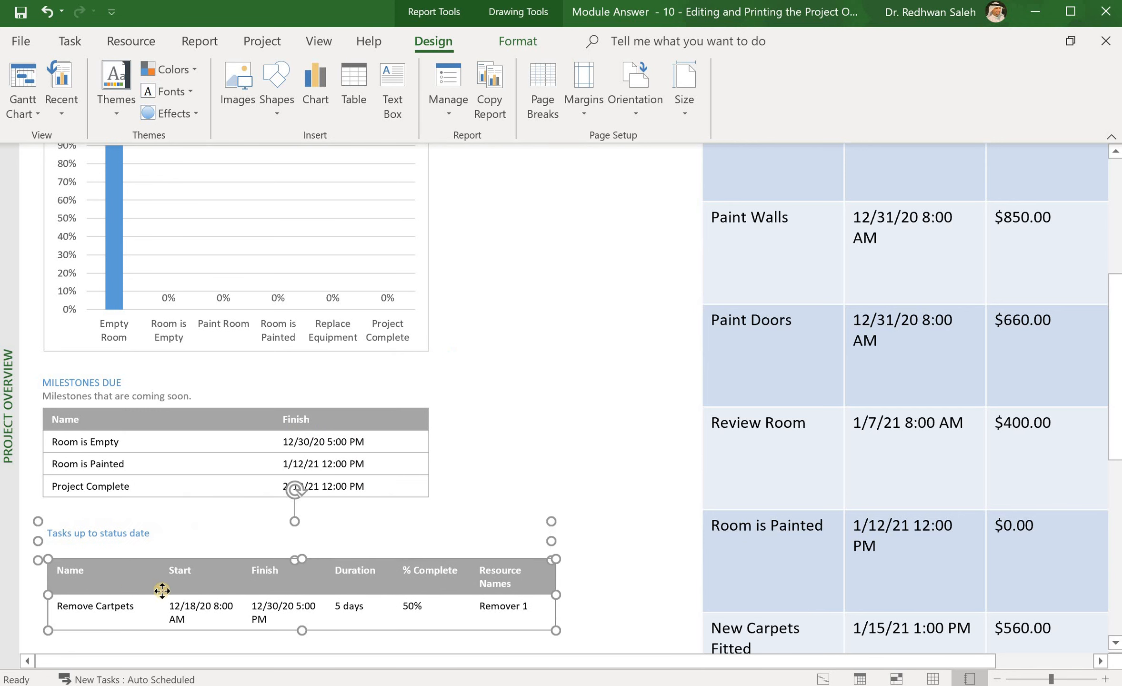
Step: Shift the Incomplete Tasks table and heading left and down
{"action": "left_click", "coordinate": [737, 463]}
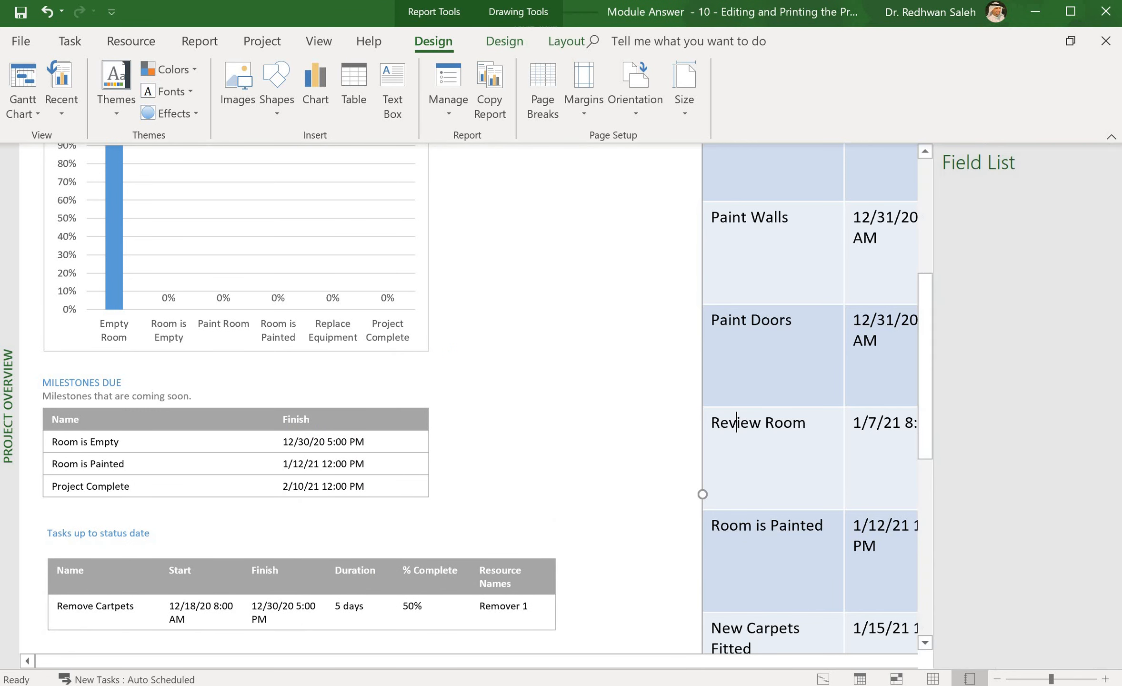
{"action": "left_click", "coordinate": [688, 361]}
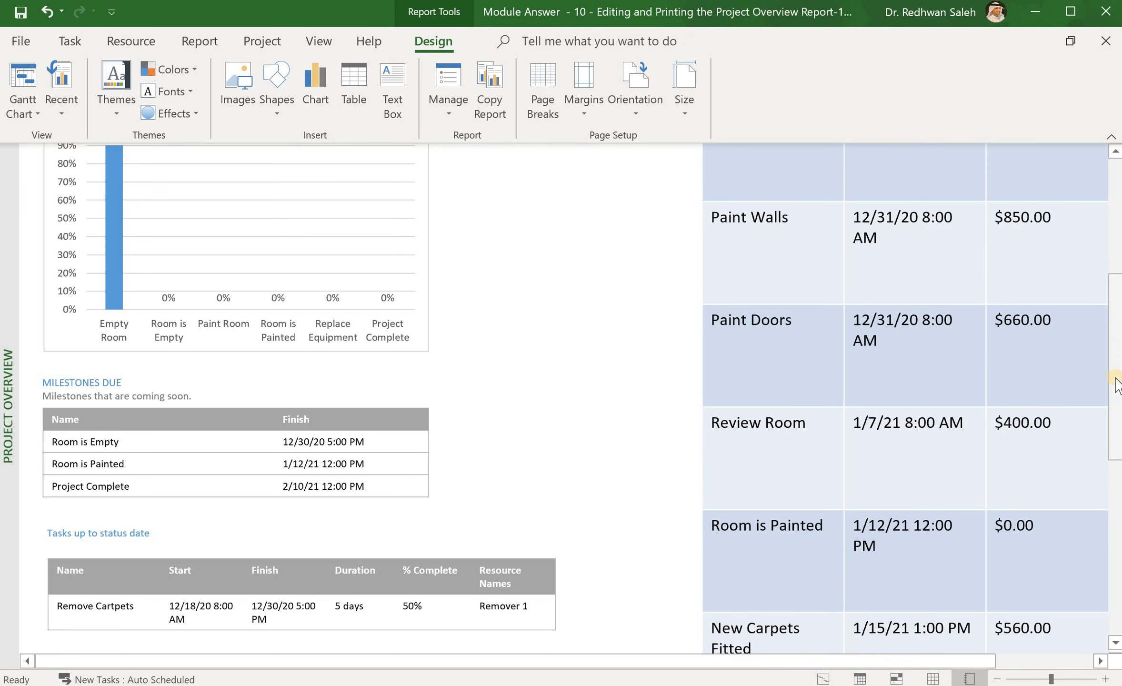
{"action": "left_click_drag", "start_coordinate": [1116, 382], "coordinate": [1114, 253]}
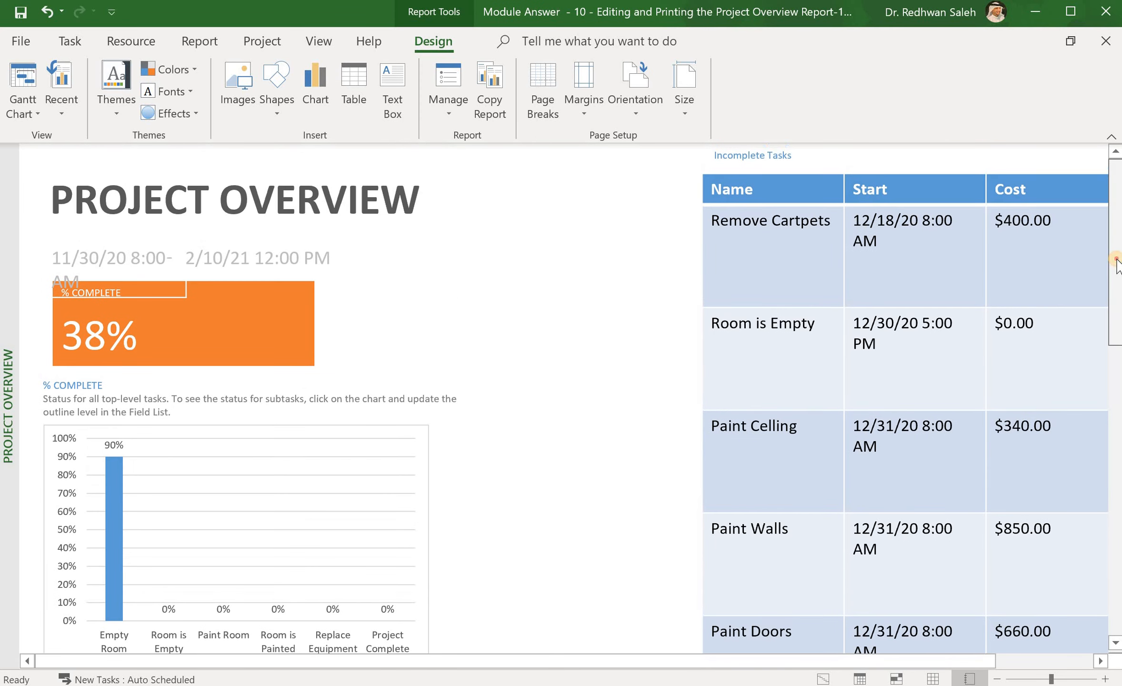
{"action": "left_click", "coordinate": [790, 178]}
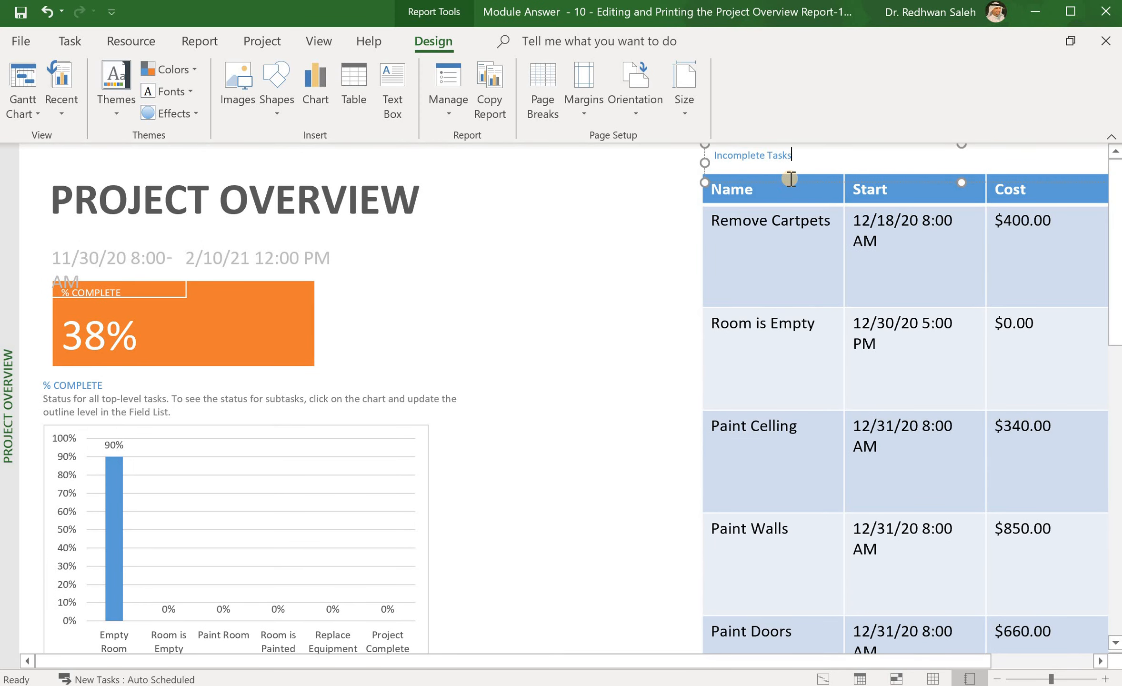
{"action": "left_click", "coordinate": [775, 273]}
{"action": "left_click_drag", "start_coordinate": [775, 273], "coordinate": [658, 337]}
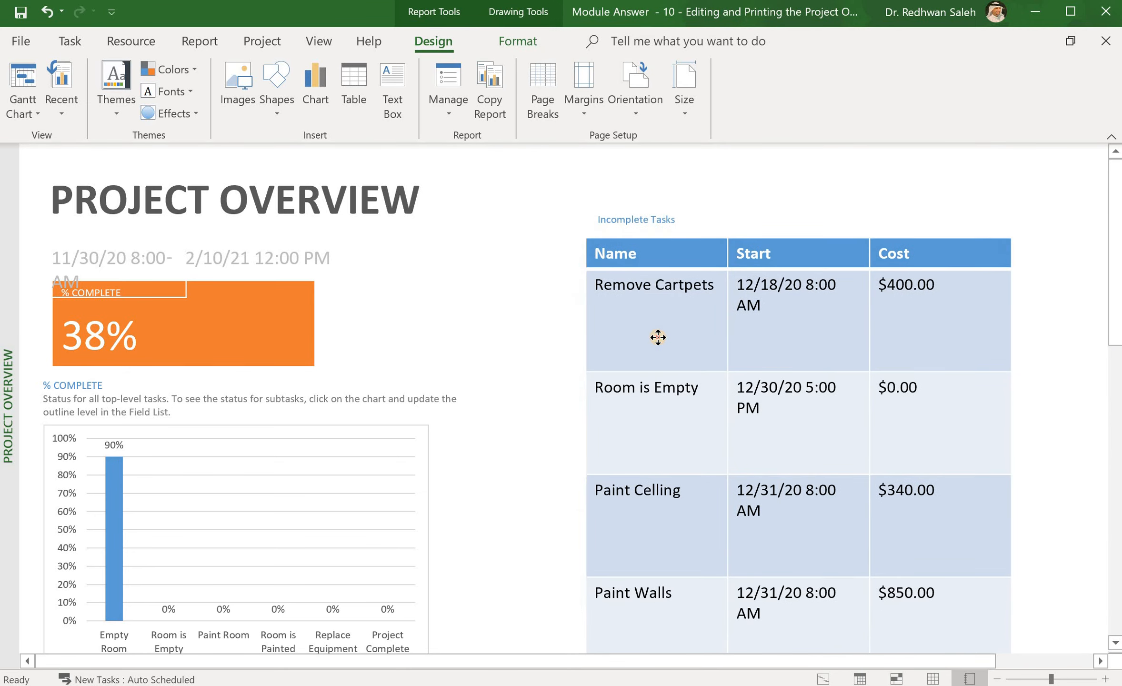
{"action": "left_click", "coordinate": [1088, 306]}
{"action": "left_click_drag", "start_coordinate": [1110, 367], "coordinate": [1119, 678]}
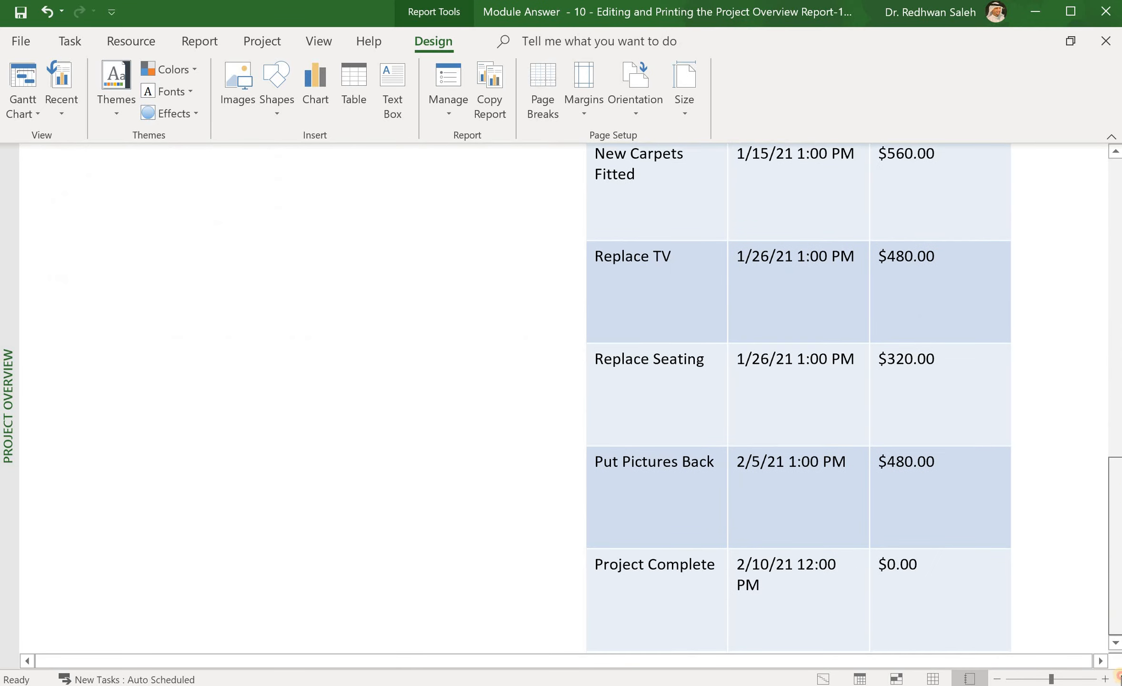
{"action": "left_click_drag", "start_coordinate": [1118, 514], "coordinate": [1118, 254]}
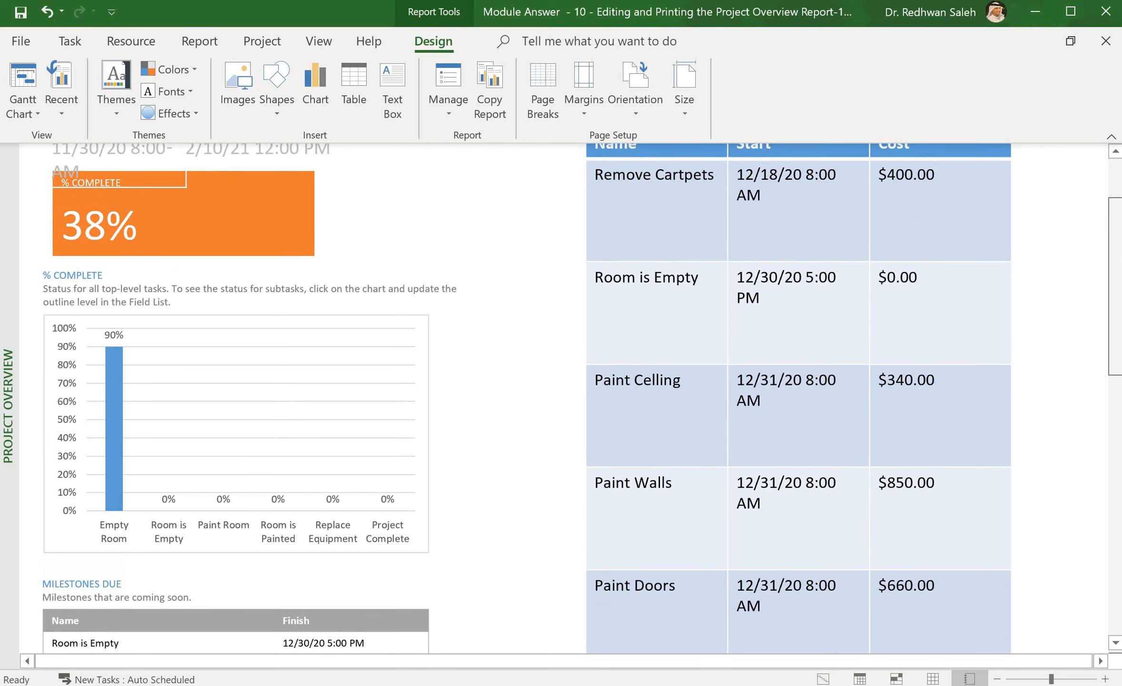
{"action": "scroll", "coordinate": [571, 398], "scroll_direction": "down", "scroll_amount": 3}
{"action": "scroll", "coordinate": [572, 398], "scroll_direction": "down", "scroll_amount": 10}
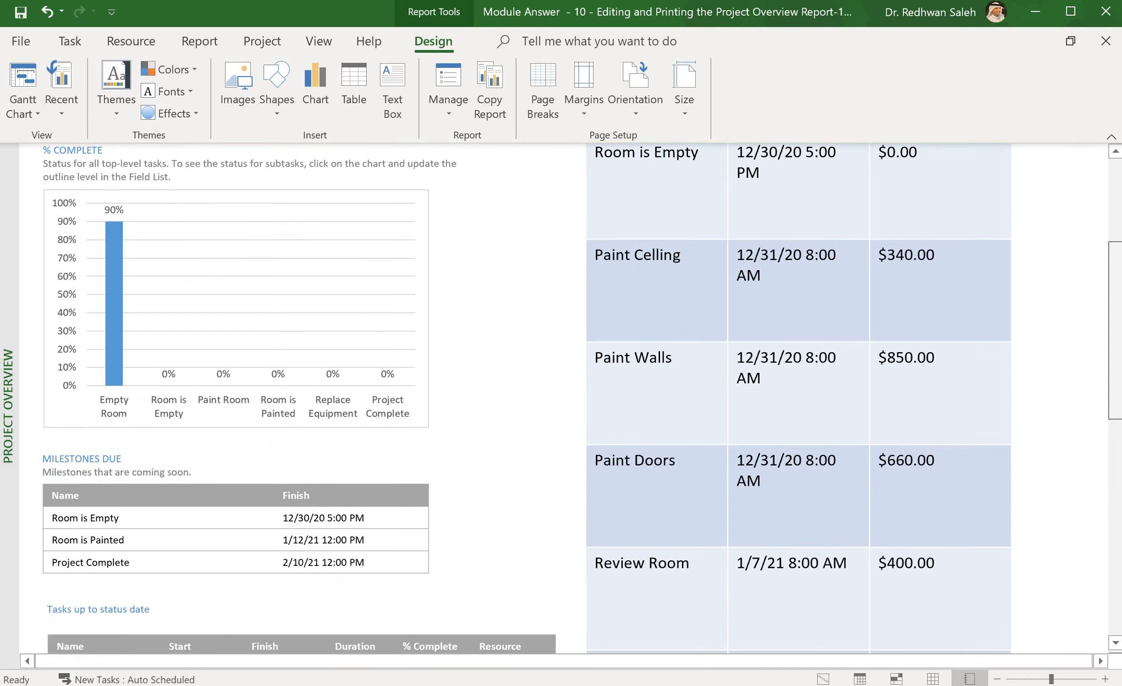
{"action": "scroll", "coordinate": [571, 397], "scroll_direction": "up", "scroll_amount": 15}
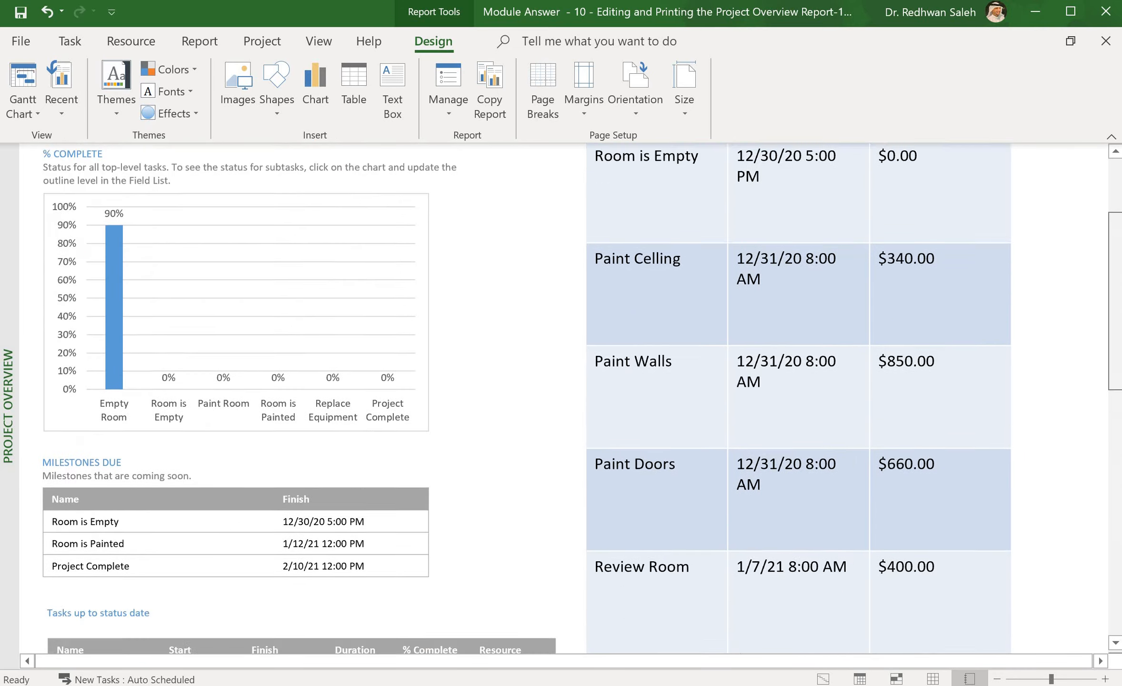
{"action": "scroll", "coordinate": [460, 604], "scroll_direction": "down", "scroll_amount": 20}
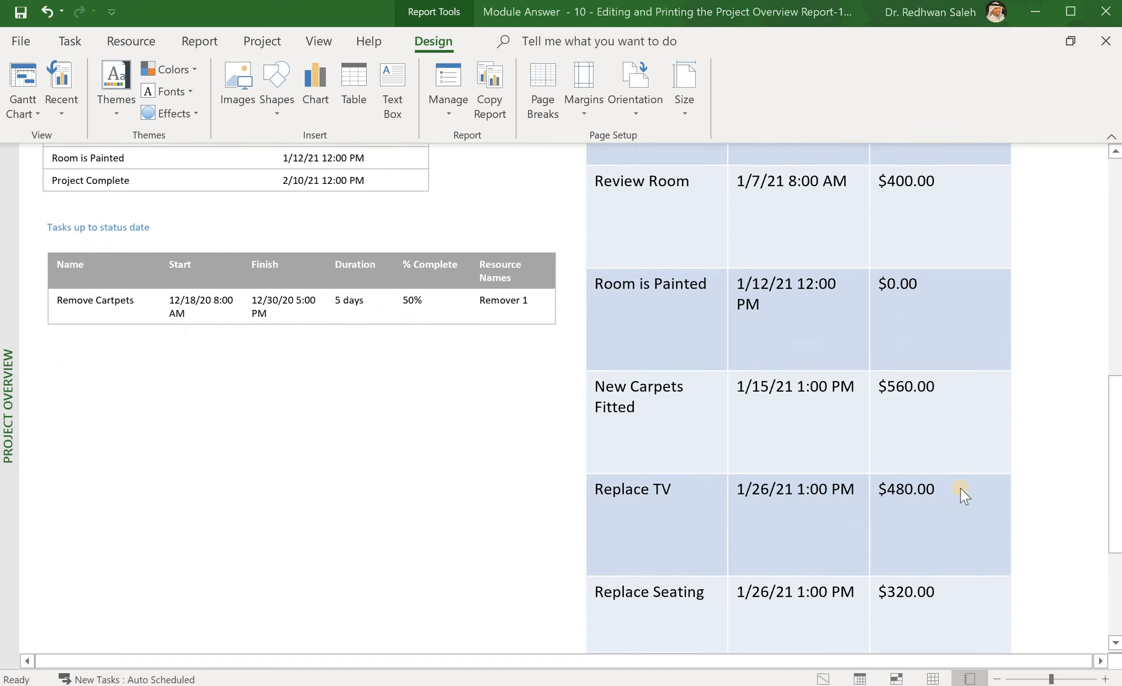
{"action": "left_click_drag", "start_coordinate": [1112, 465], "coordinate": [1119, 248]}
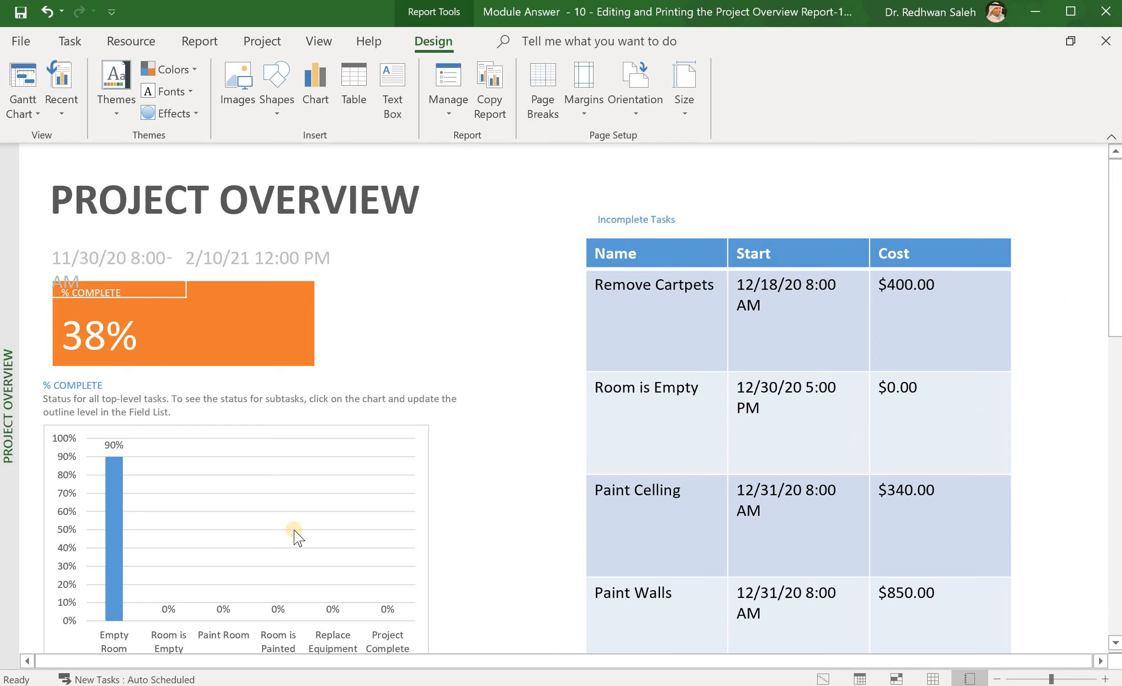
Step: Select the Incomplete Tasks table to show its Field List, leaving the Size unchanged
{"action": "left_click", "coordinate": [810, 393]}
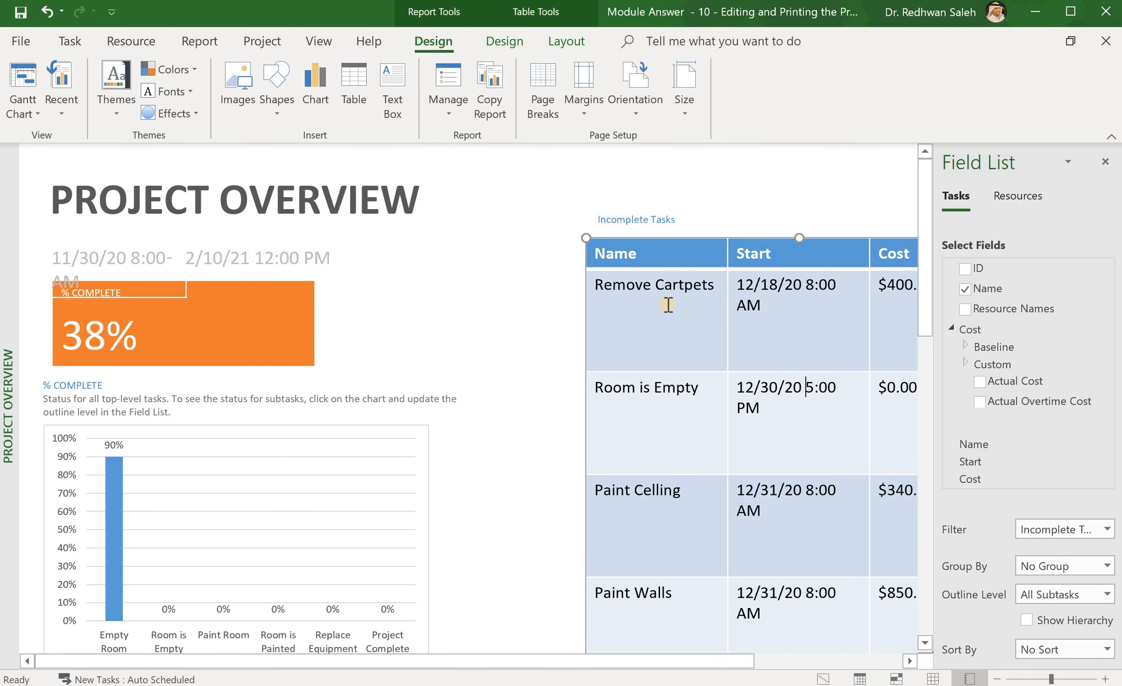
{"action": "left_click", "coordinate": [684, 117]}
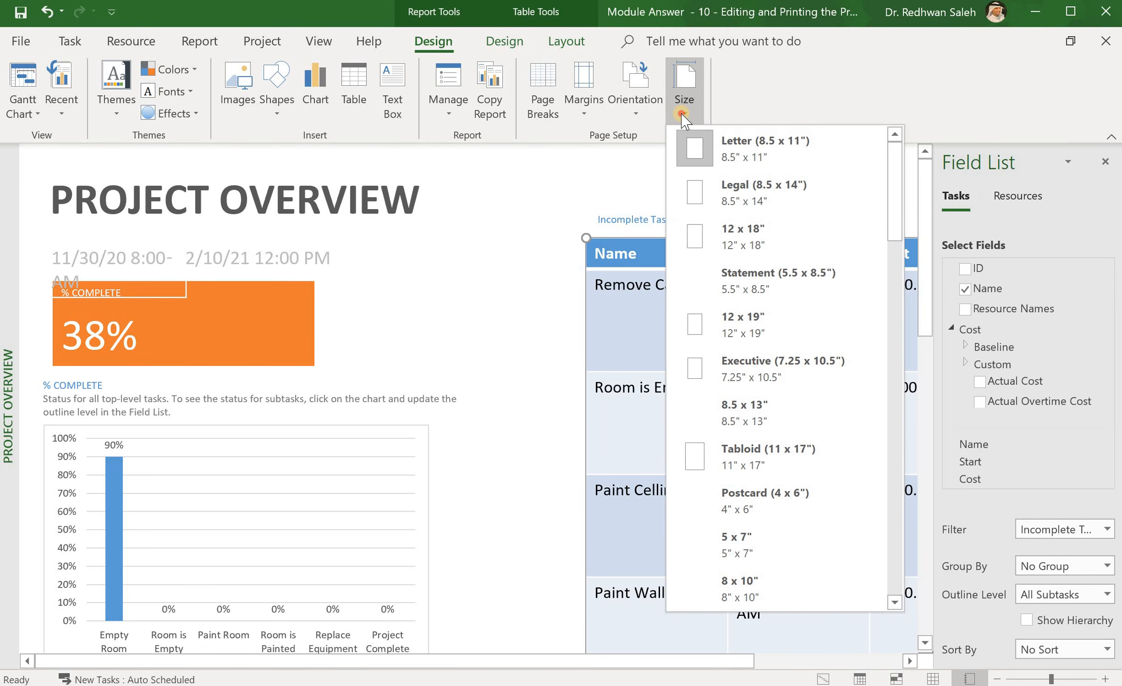
{"action": "left_click", "coordinate": [684, 117]}
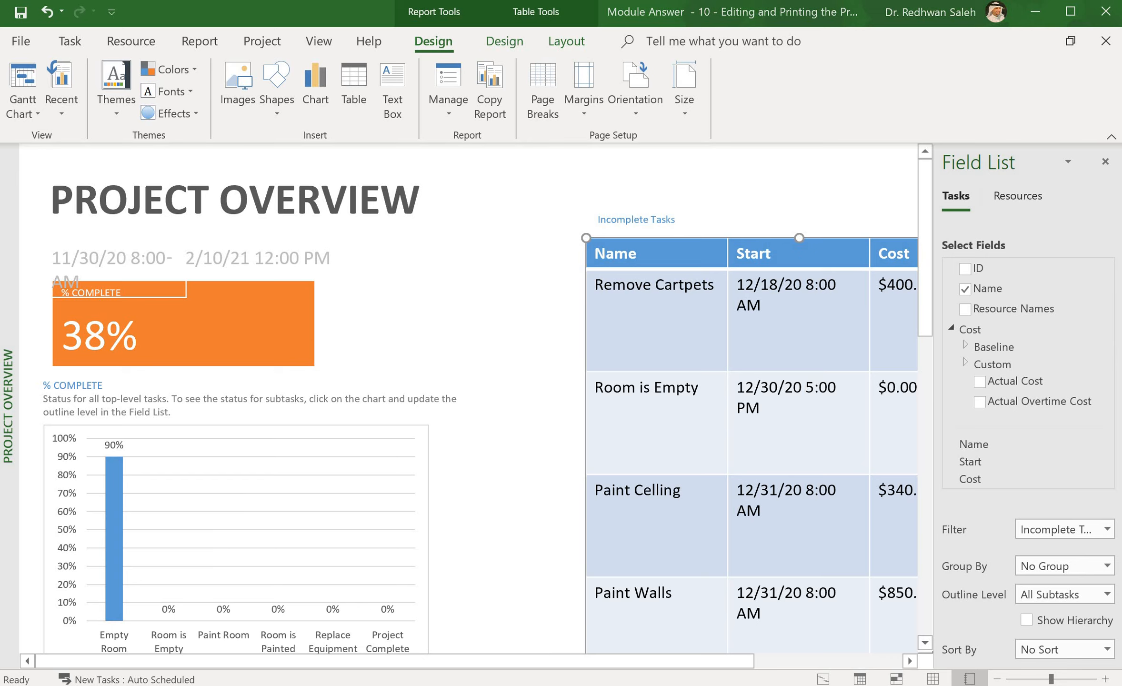
Step: Apply a medium blue banded table style with a darker header row to Incomplete Tasks
{"action": "left_click", "coordinate": [498, 40]}
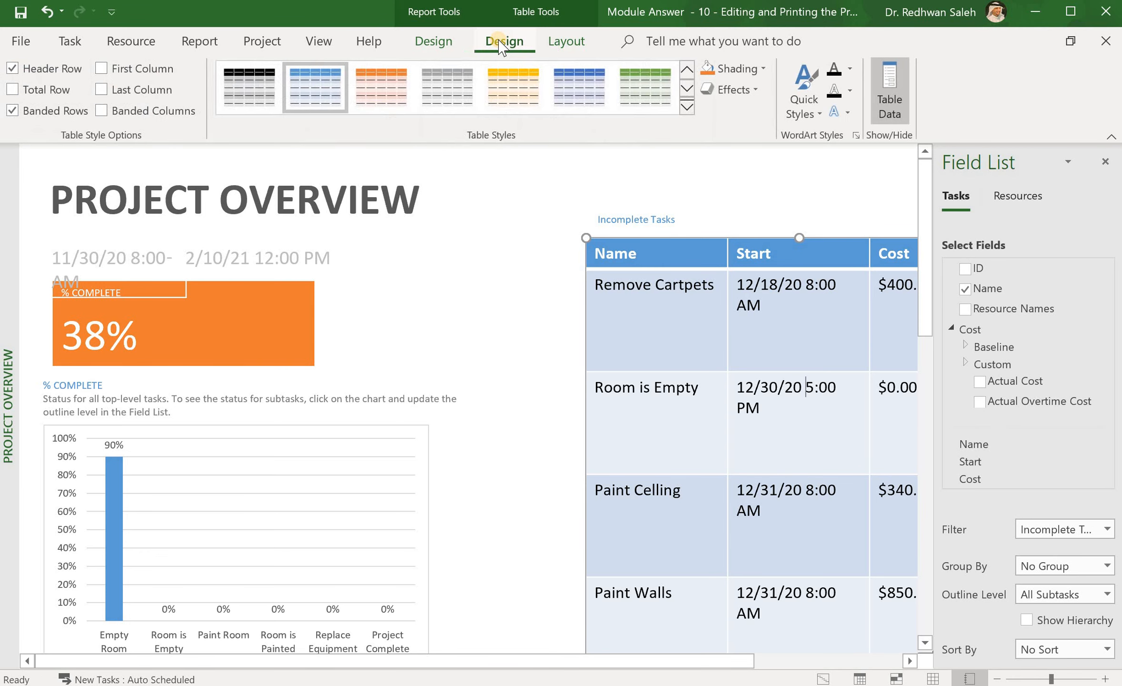
{"action": "left_click", "coordinate": [686, 113]}
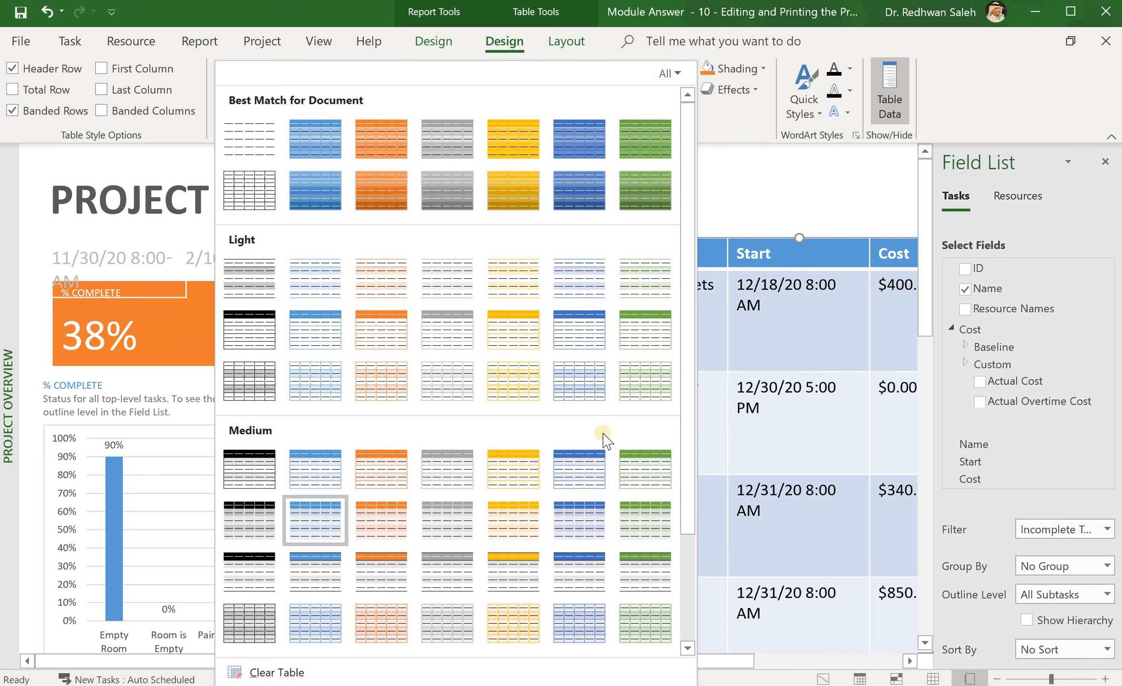
{"action": "left_click", "coordinate": [586, 526]}
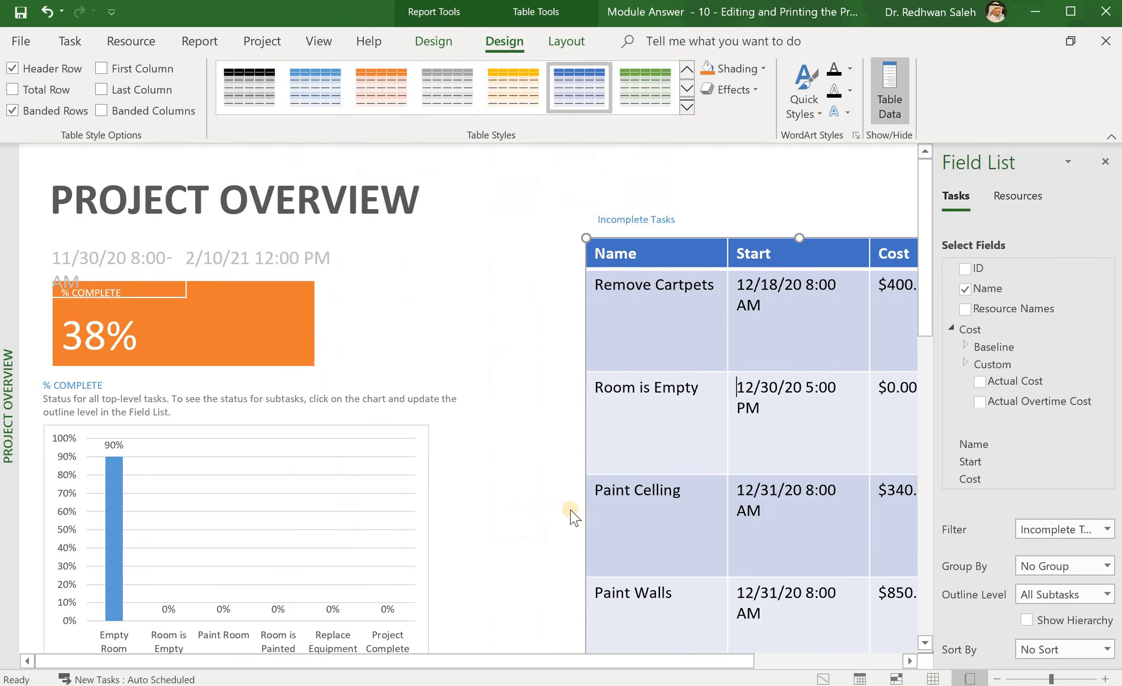
{"action": "left_click", "coordinate": [326, 479]}
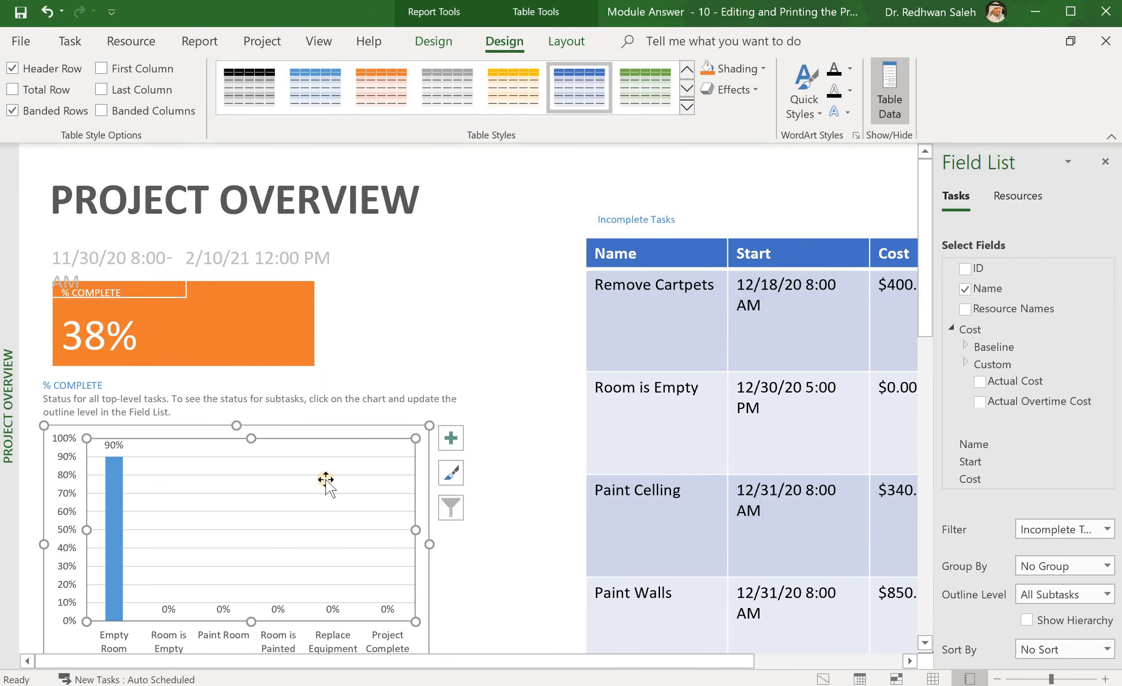
Step: Select the % Complete chart and browse the Chart Styles gallery without applying a style
{"action": "left_click", "coordinate": [216, 640]}
{"action": "left_click", "coordinate": [173, 504]}
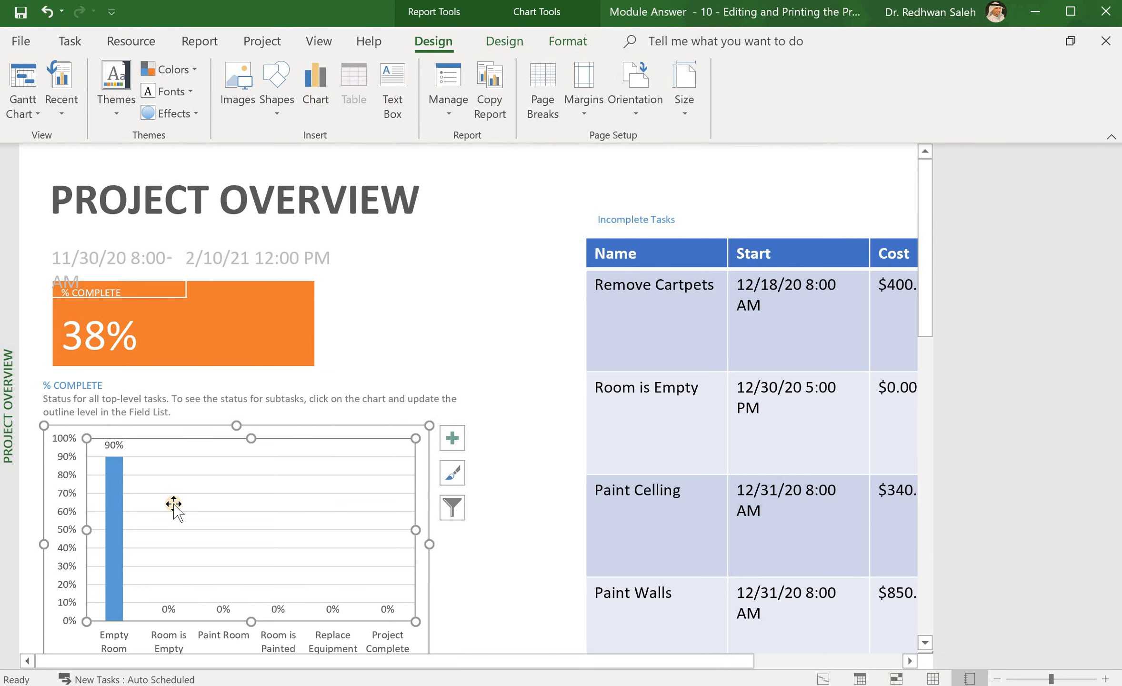
{"action": "left_click", "coordinate": [80, 453]}
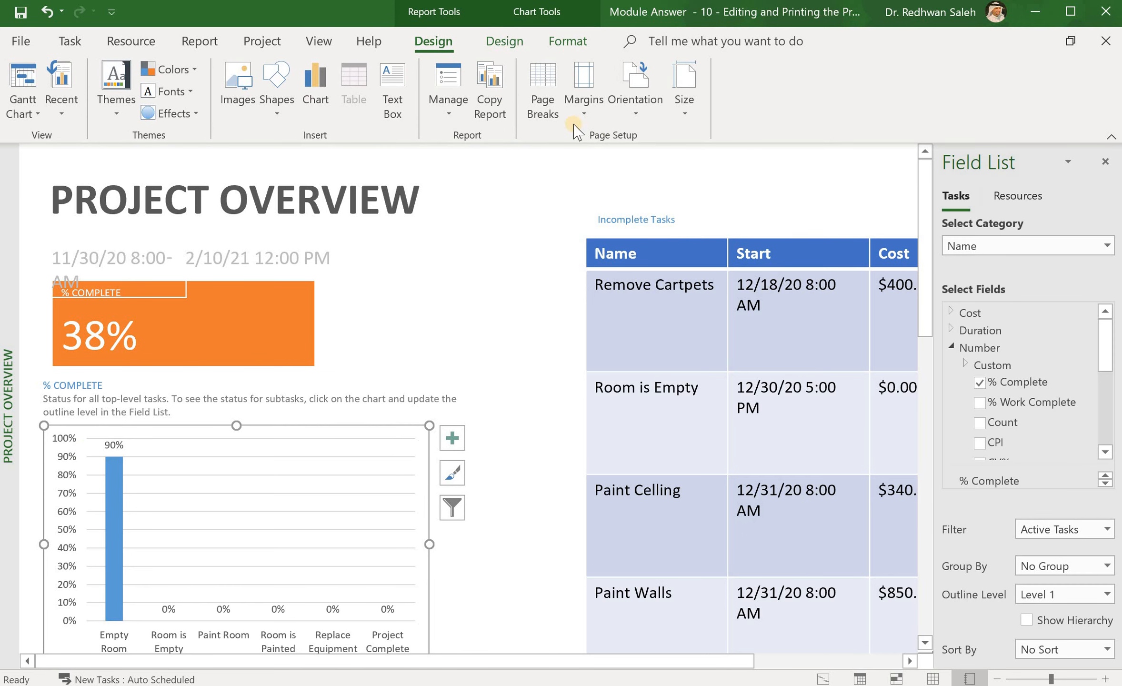
{"action": "left_click", "coordinate": [504, 42]}
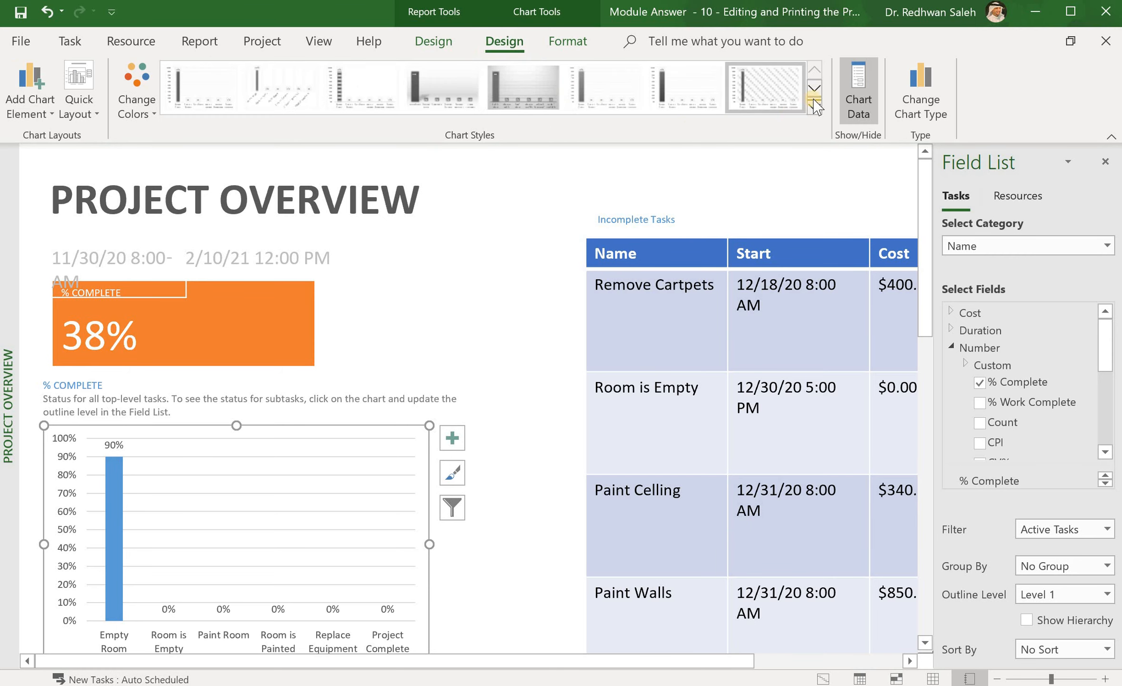
{"action": "left_click", "coordinate": [815, 92]}
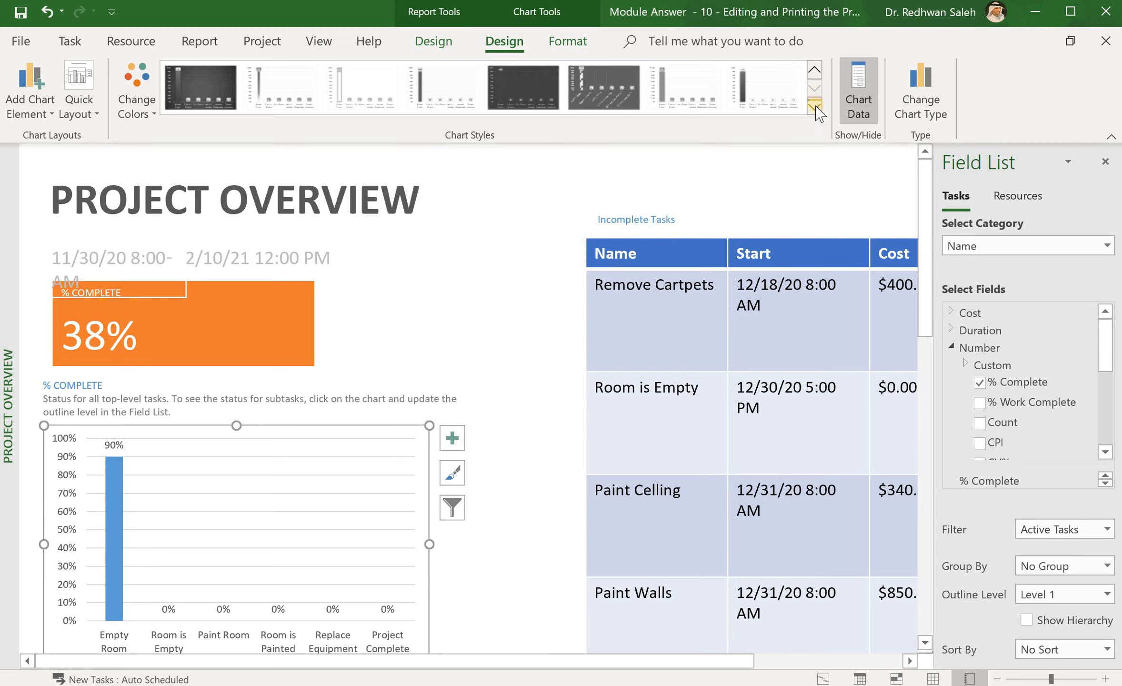
{"action": "left_click", "coordinate": [815, 106]}
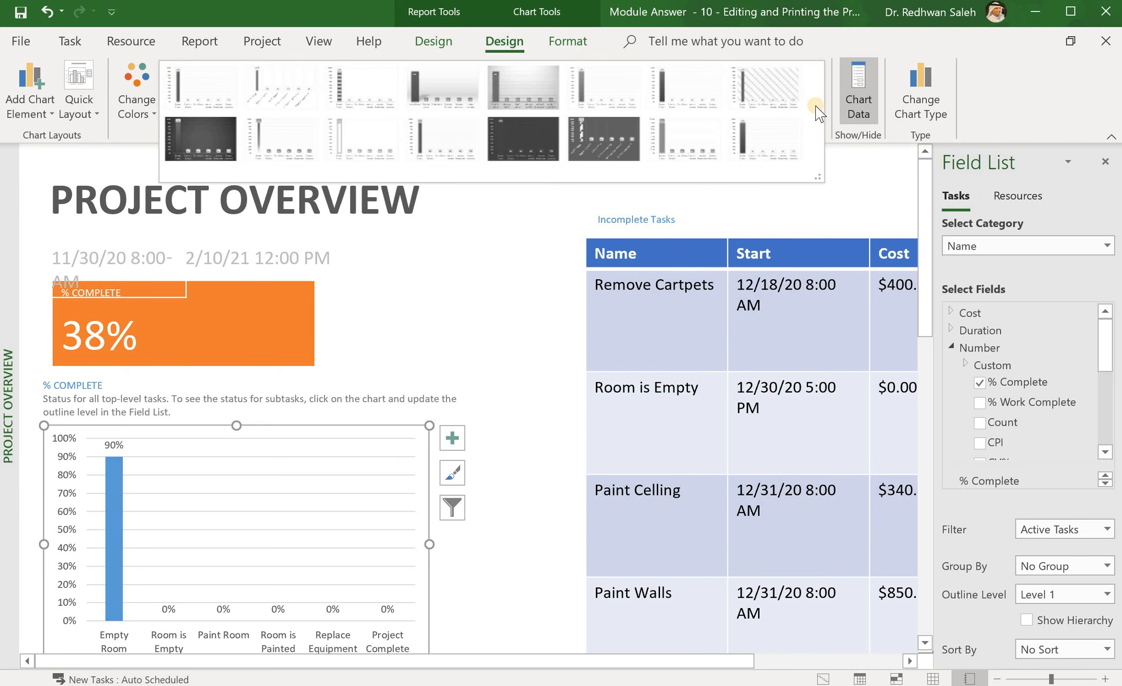
{"action": "left_click", "coordinate": [449, 38]}
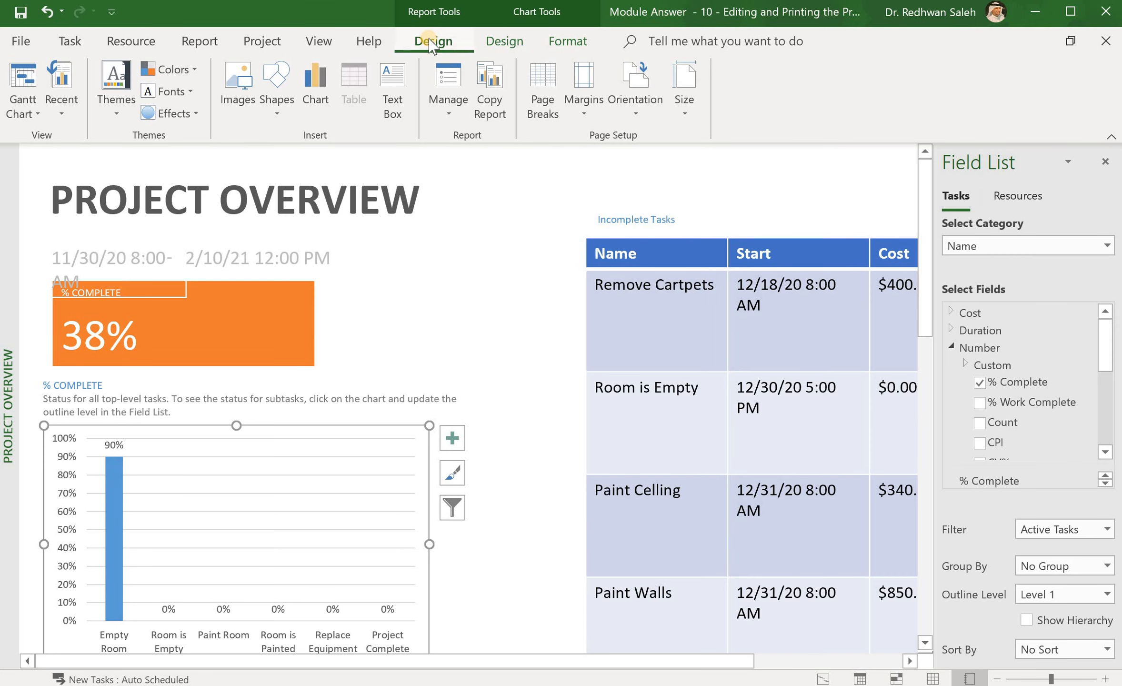
Step: Collapse the ribbon to enlarge the report, then reopen the full Chart Styles gallery
{"action": "double_click", "coordinate": [501, 43]}
{"action": "left_click", "coordinate": [501, 43]}
{"action": "left_click", "coordinate": [501, 43]}
{"action": "left_click", "coordinate": [501, 43]}
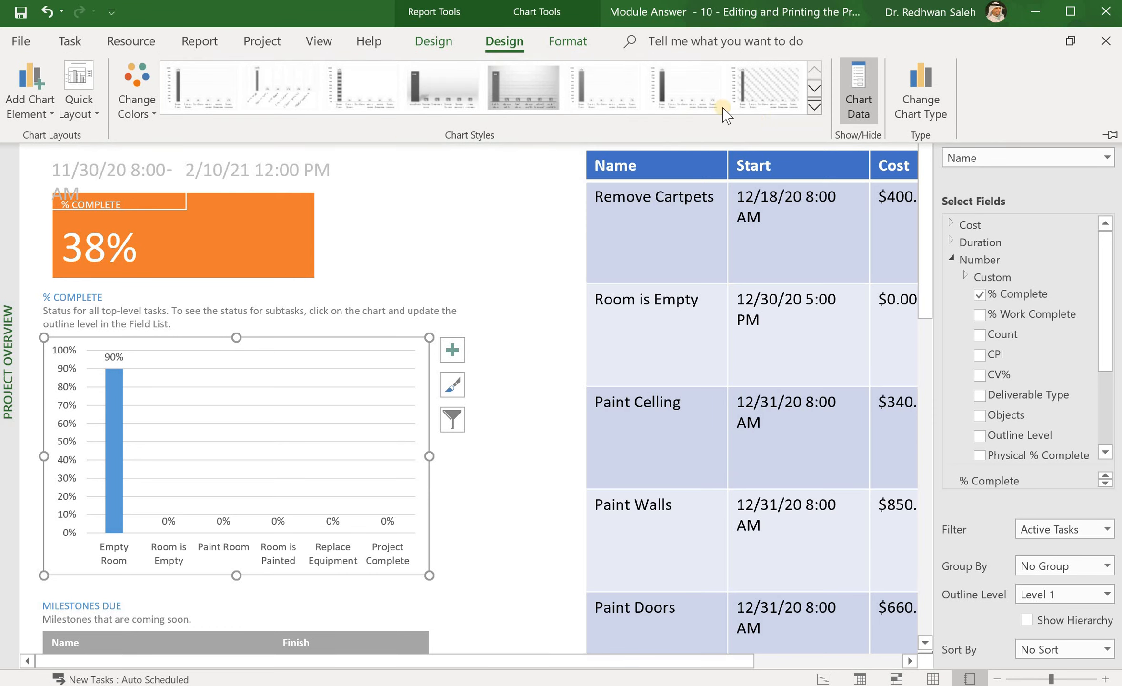
{"action": "left_click", "coordinate": [815, 109]}
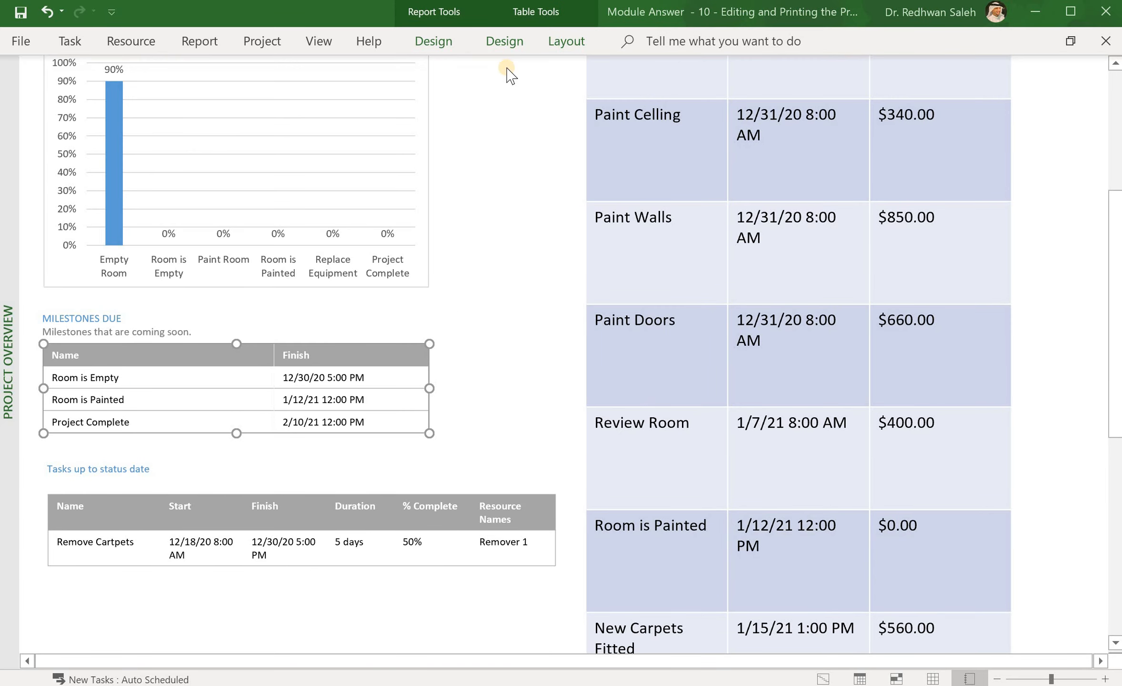
Step: Apply the medium blue table style to the Milestones Due table
{"action": "left_click", "coordinate": [434, 43]}
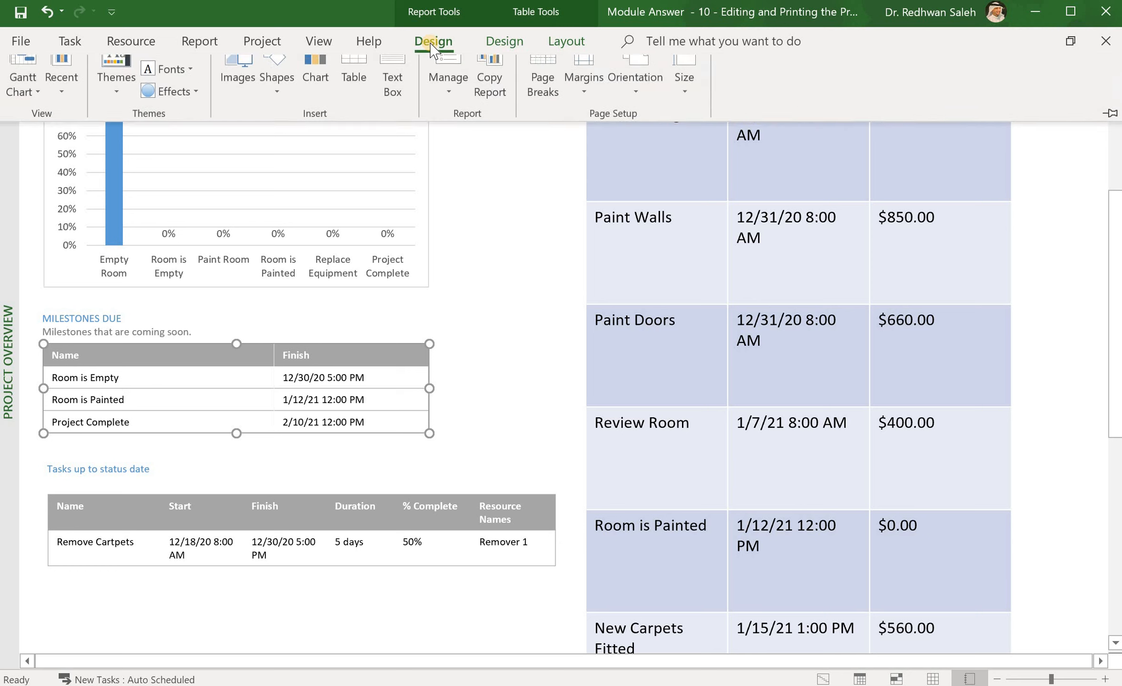
{"action": "left_click", "coordinate": [503, 41]}
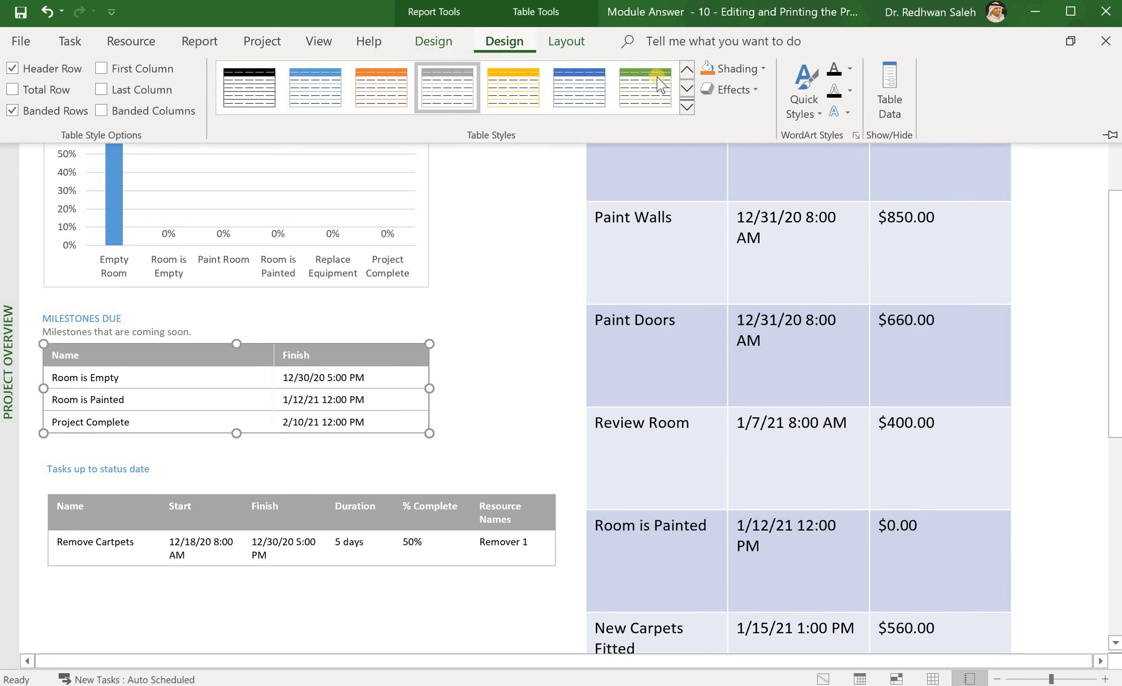
{"action": "left_click", "coordinate": [686, 89]}
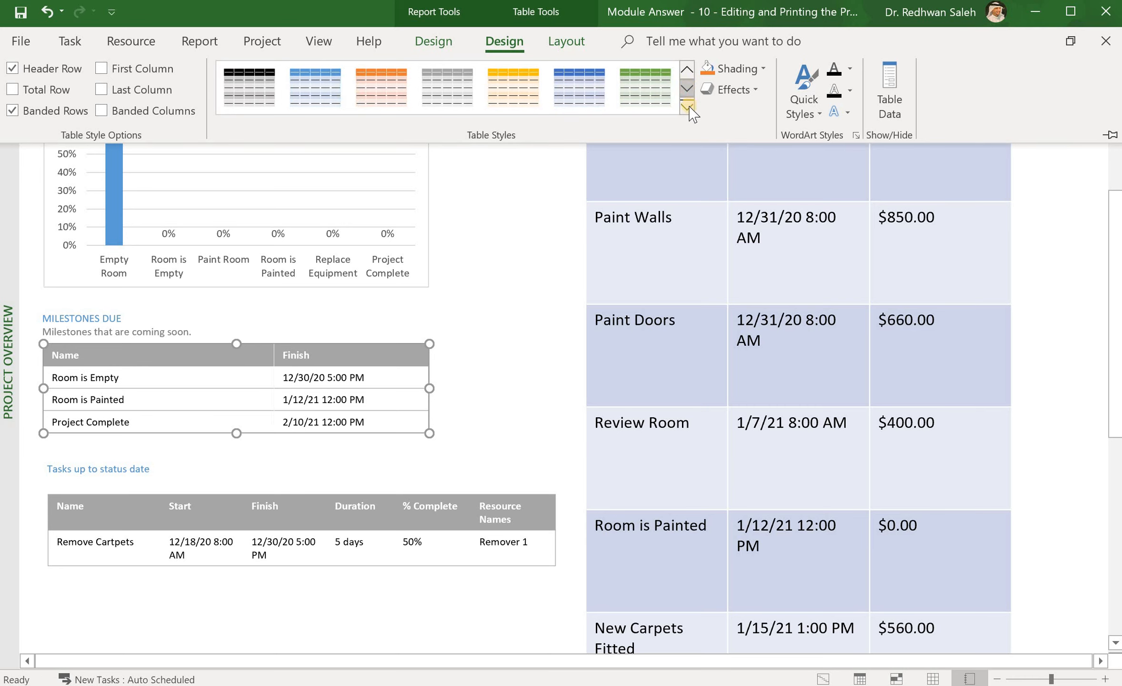
{"action": "left_click", "coordinate": [687, 106]}
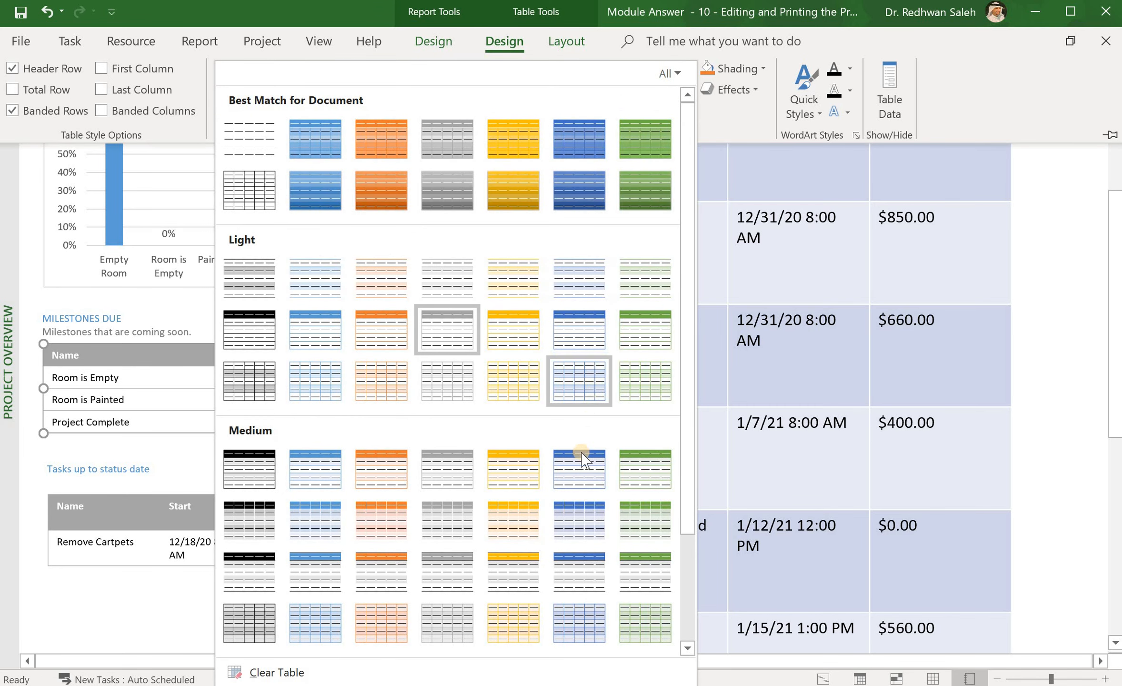
{"action": "left_click", "coordinate": [577, 524]}
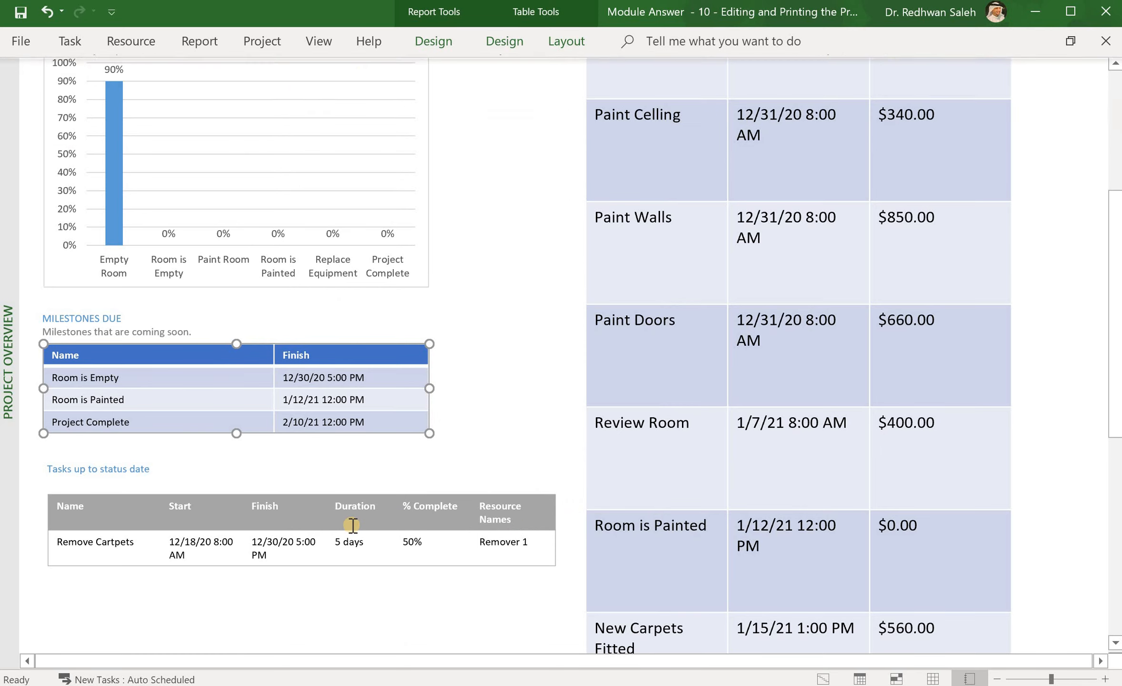
Step: Give the Tasks up to status date table the same medium blue style
{"action": "left_click", "coordinate": [352, 524]}
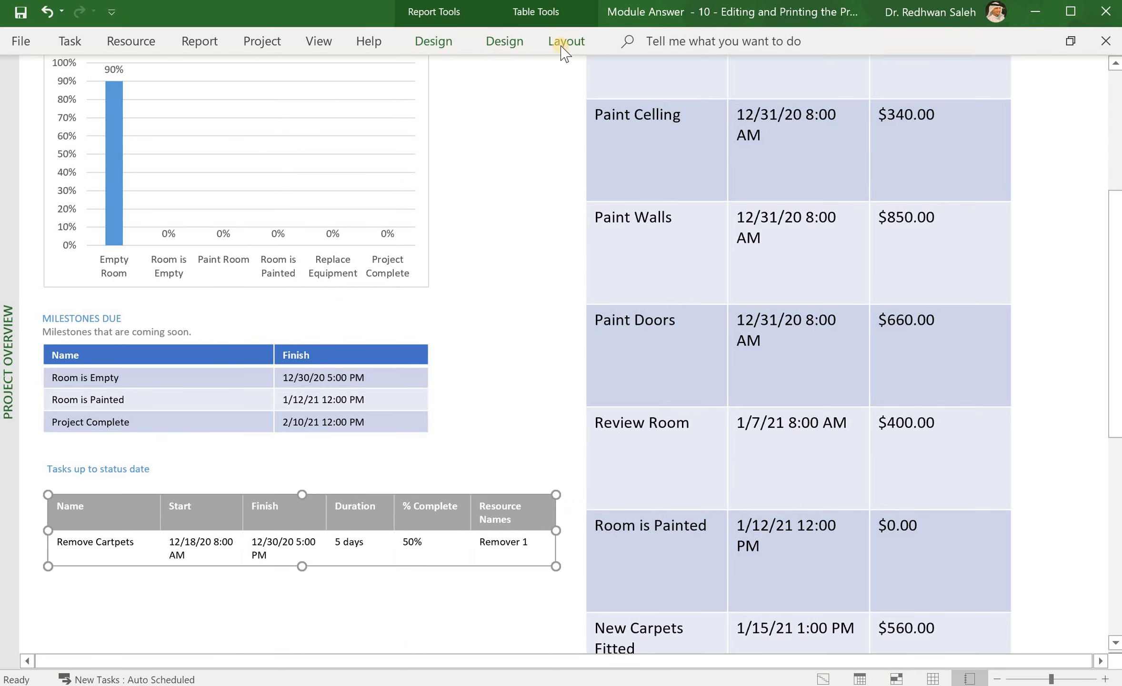
{"action": "left_click", "coordinate": [496, 43]}
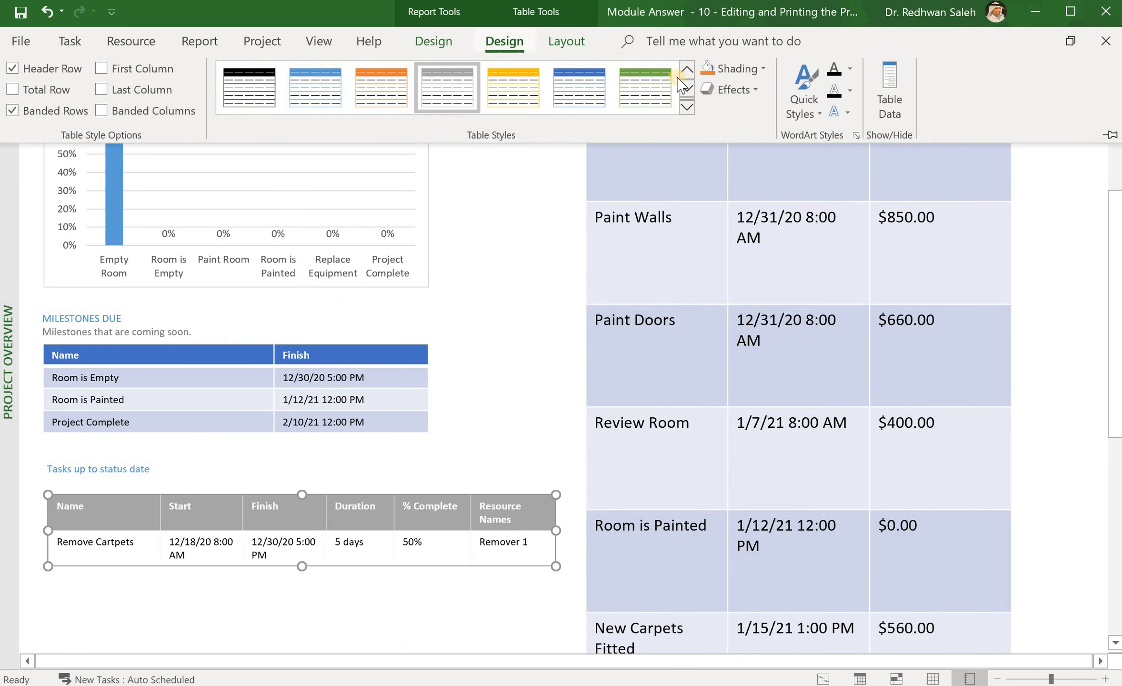
{"action": "left_click", "coordinate": [689, 103]}
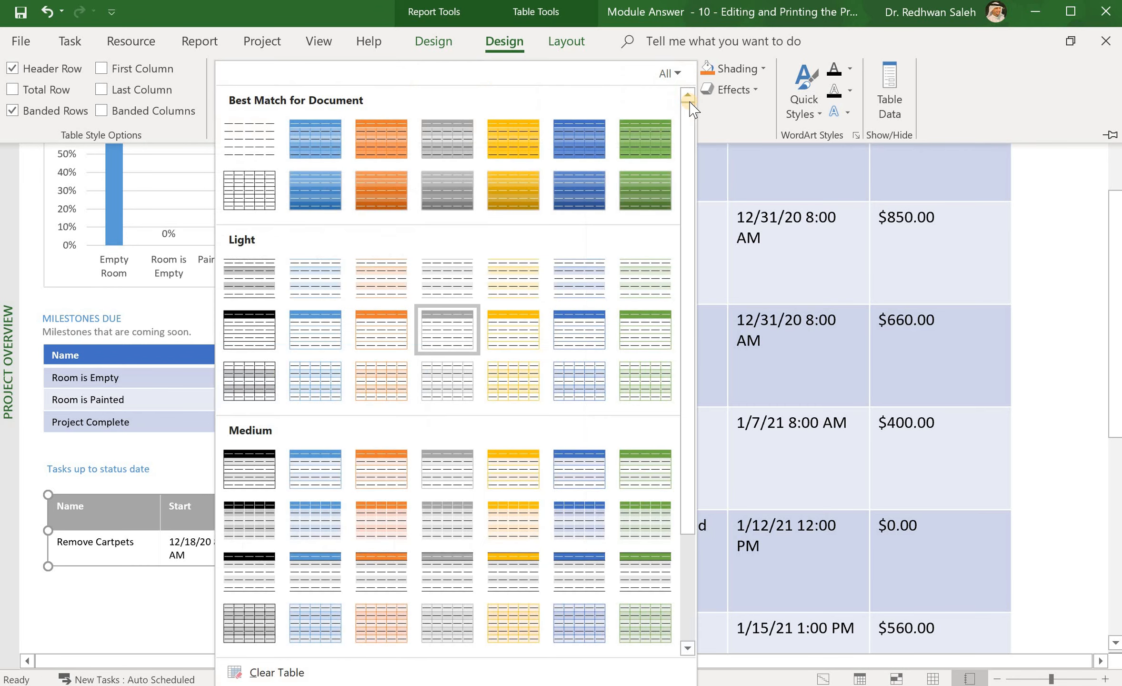
{"action": "left_click", "coordinate": [585, 482]}
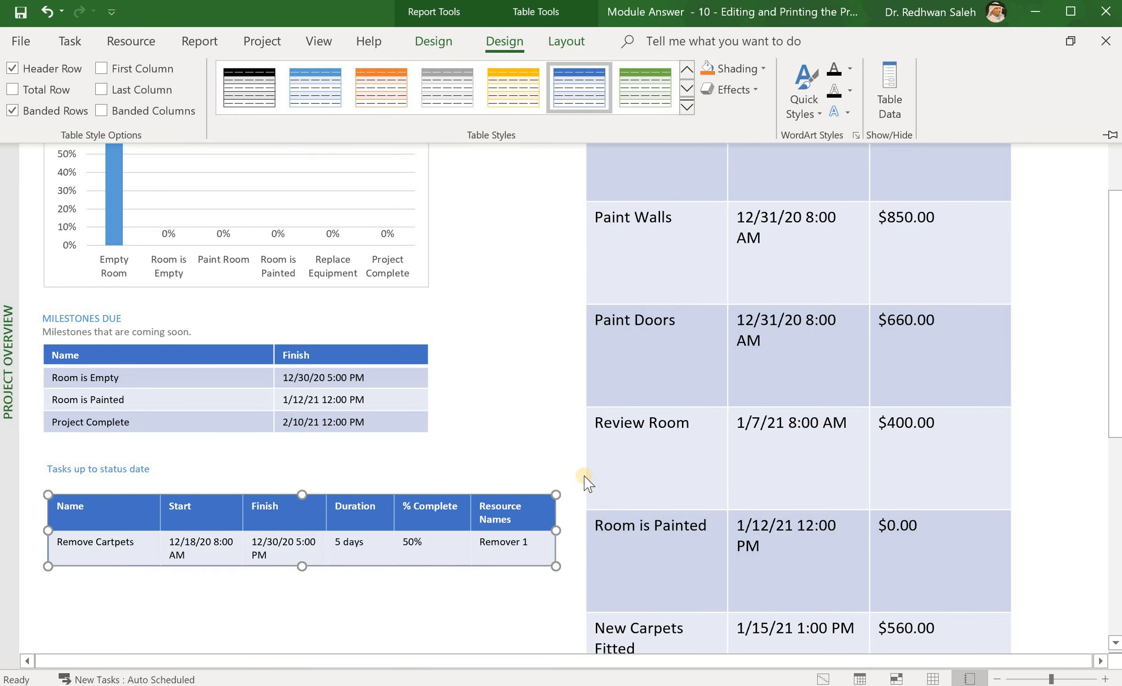
{"action": "left_click", "coordinate": [707, 367]}
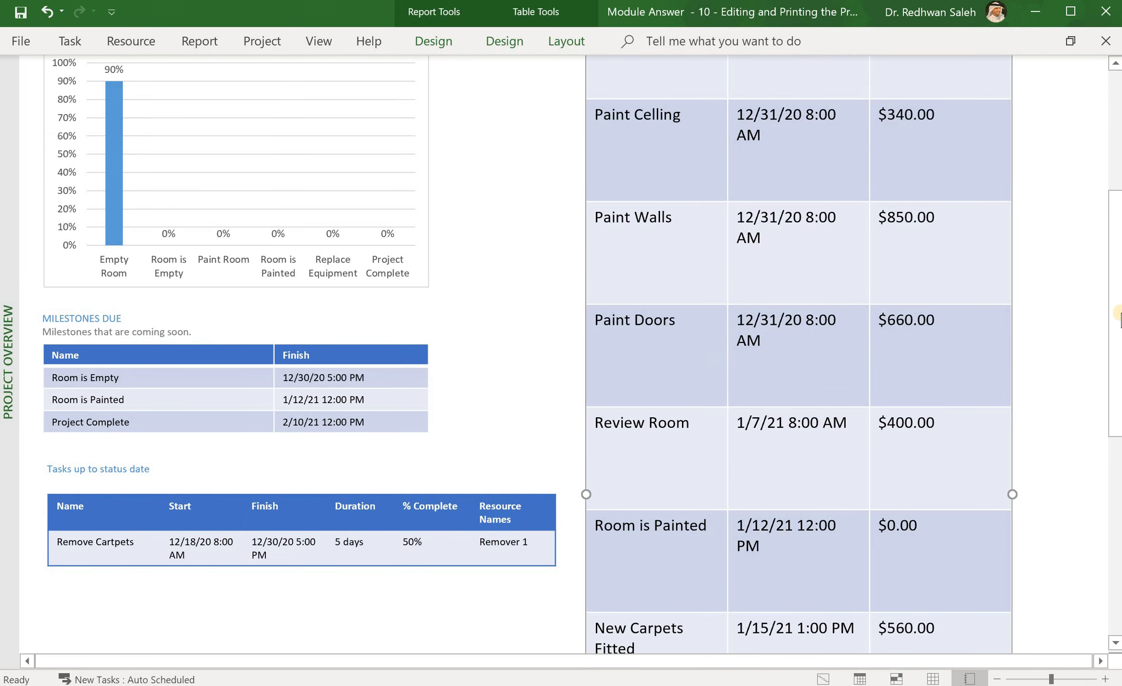
{"action": "left_click_drag", "start_coordinate": [1120, 319], "coordinate": [1110, 131]}
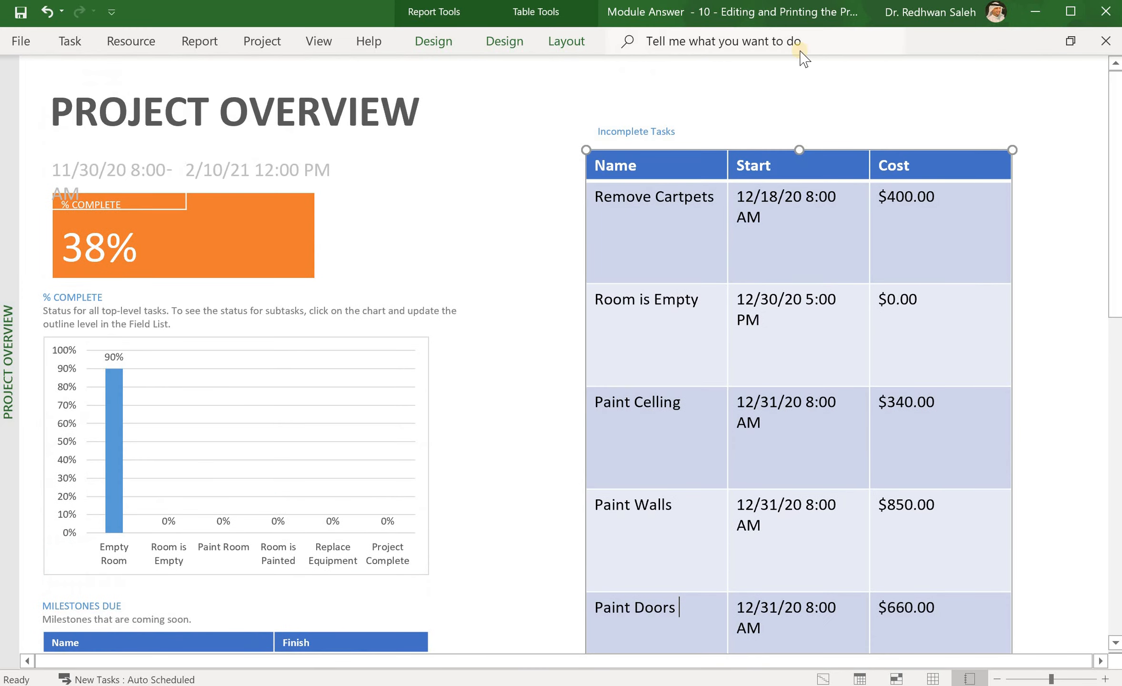
Step: Keep the report page at Letter (8.5 x 11") paper size
{"action": "left_click", "coordinate": [429, 42]}
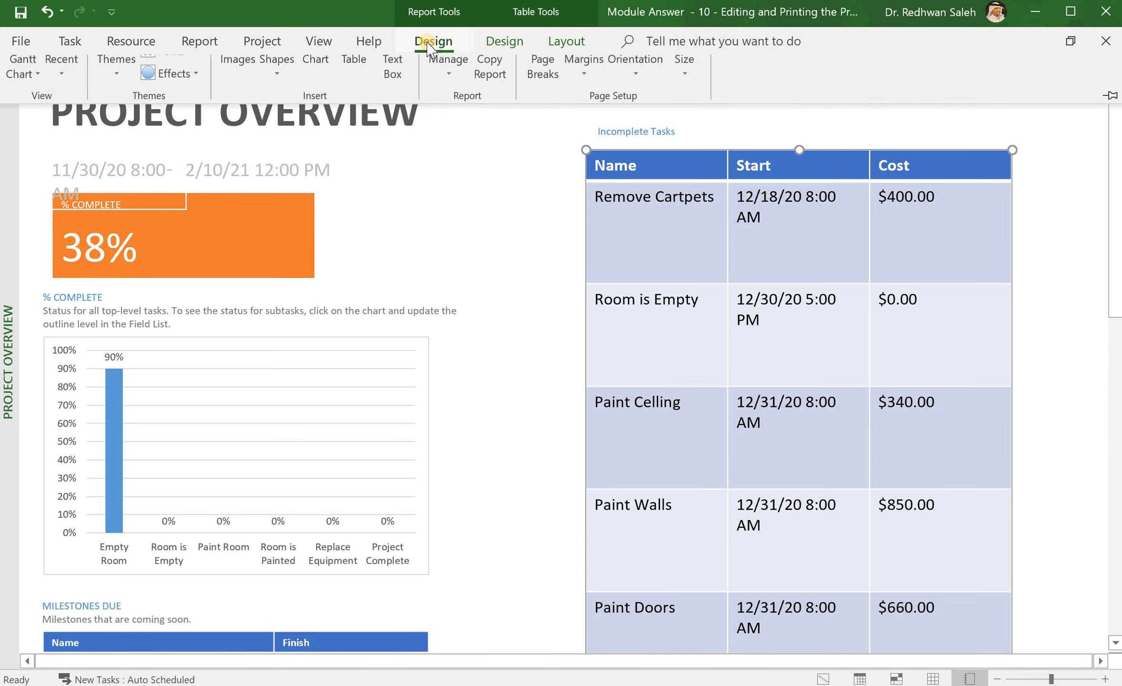
{"action": "left_click", "coordinate": [685, 108]}
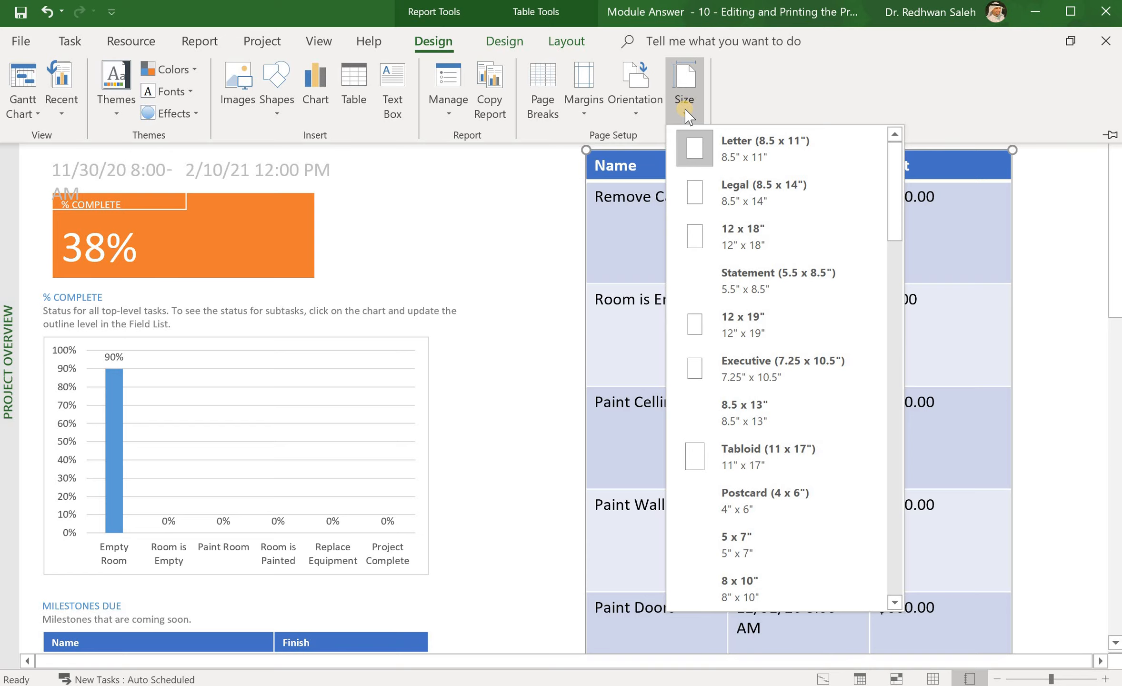
{"action": "left_click", "coordinate": [696, 150]}
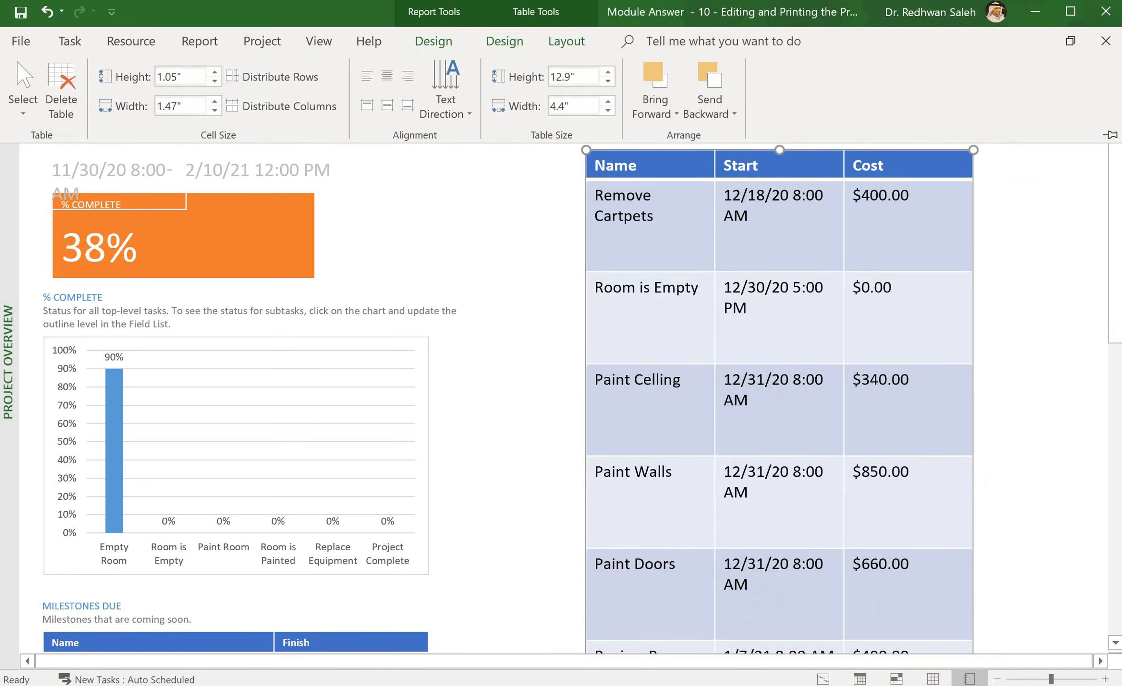
{"action": "key", "text": "Return"}
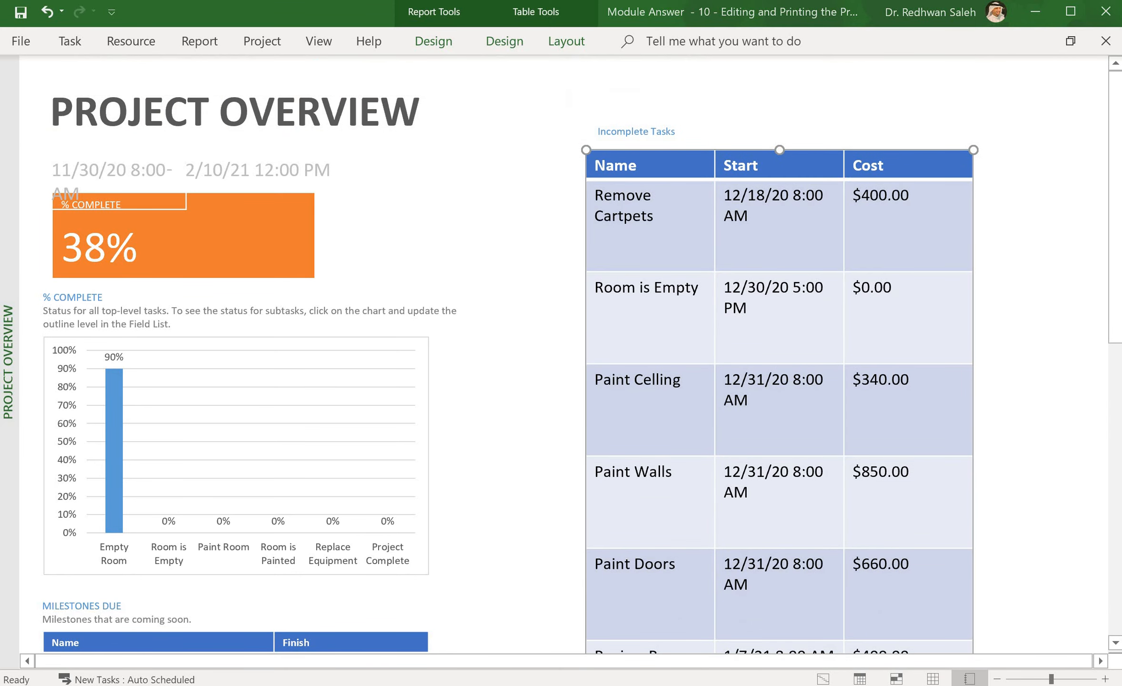
{"action": "left_click", "coordinate": [502, 42]}
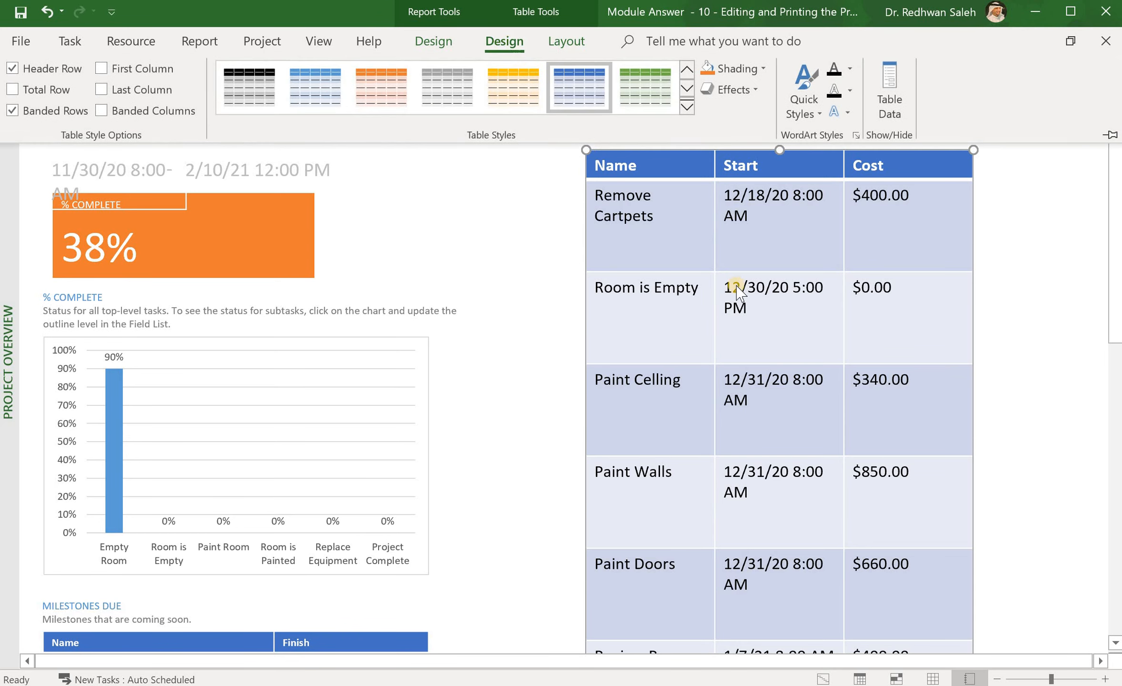
{"action": "left_click", "coordinate": [437, 41]}
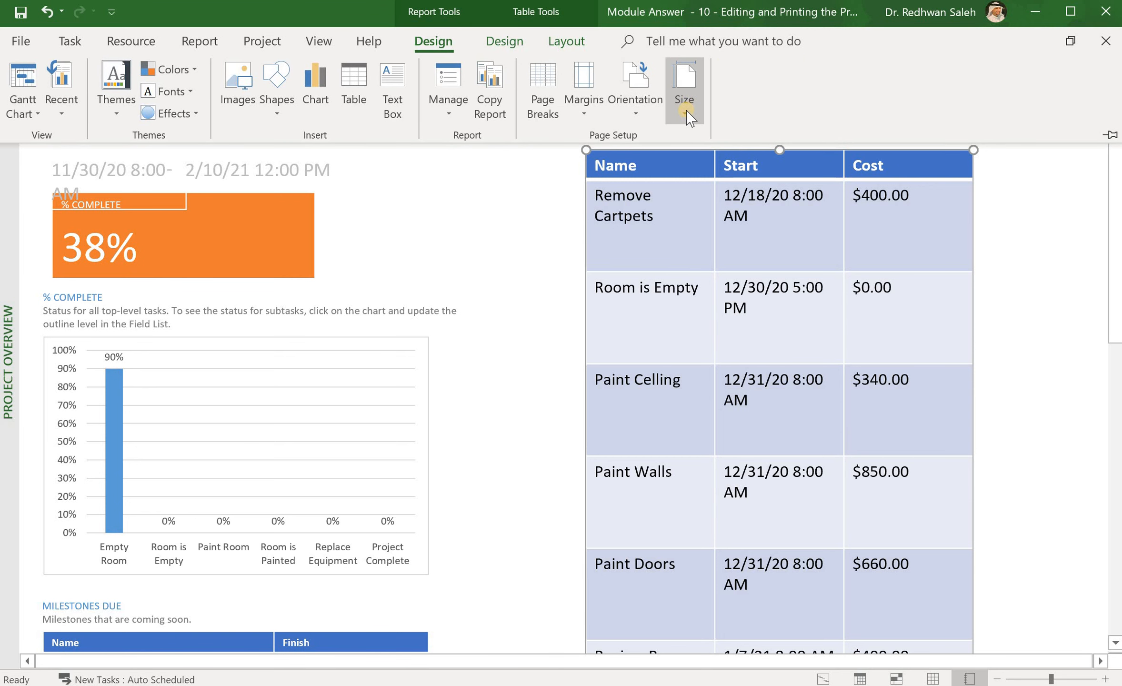
{"action": "left_click", "coordinate": [686, 113]}
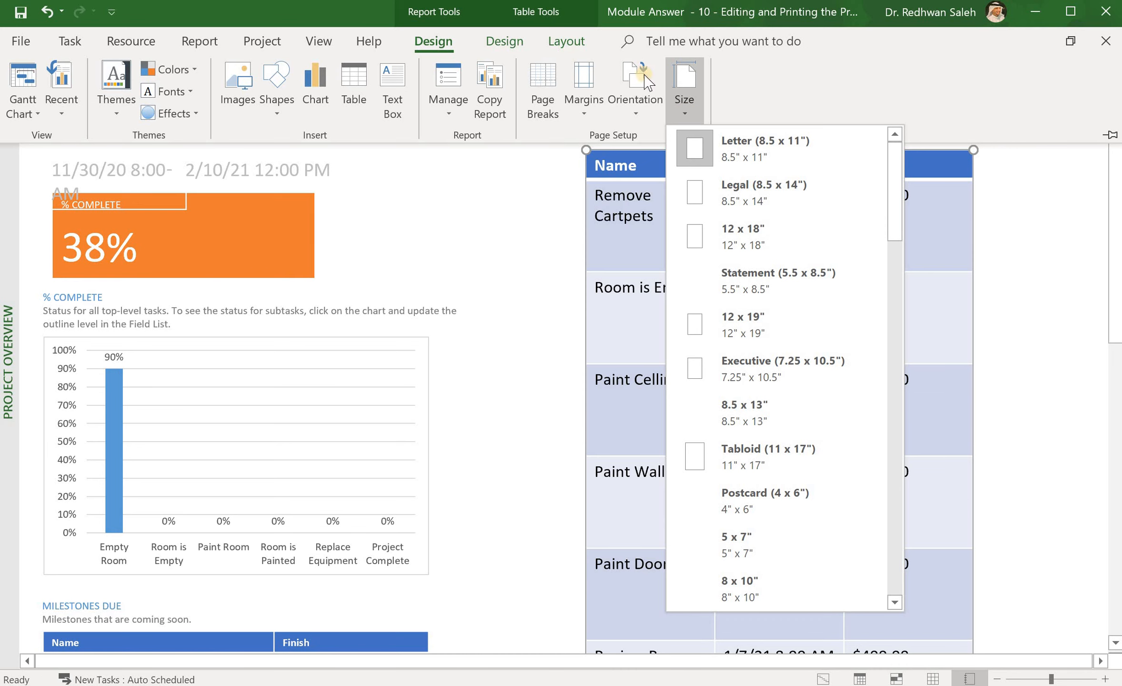
Step: Step the Incomplete Tasks table height down to about 7" with the Height down arrow
{"action": "left_click", "coordinate": [579, 44]}
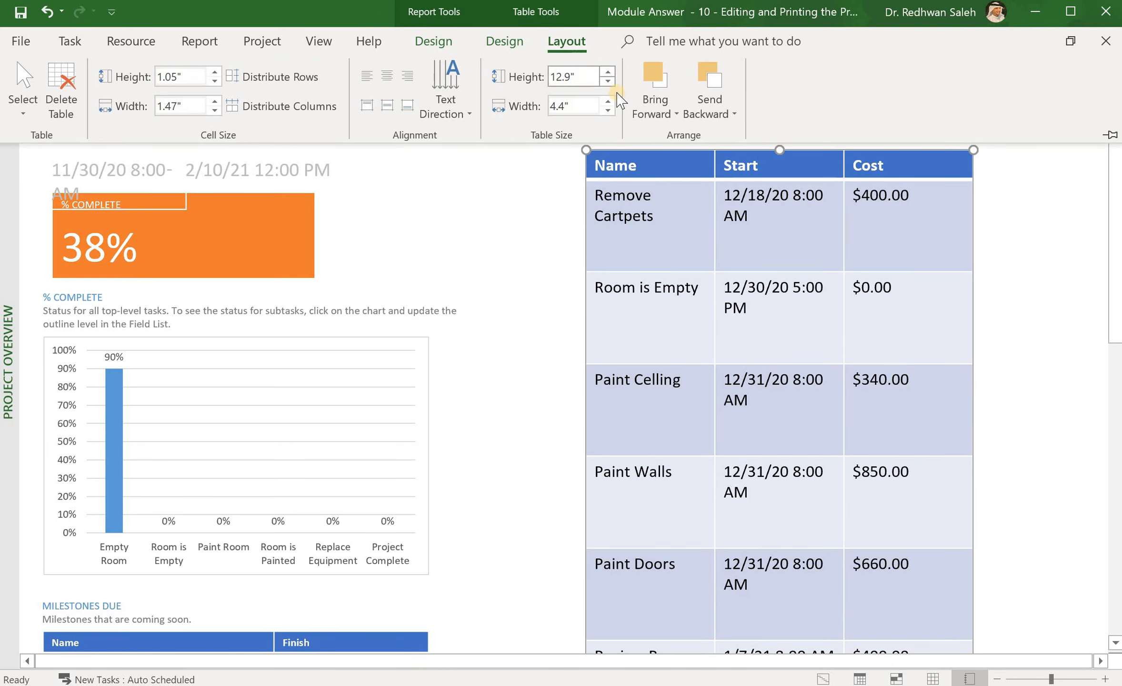
{"action": "left_click", "coordinate": [609, 81]}
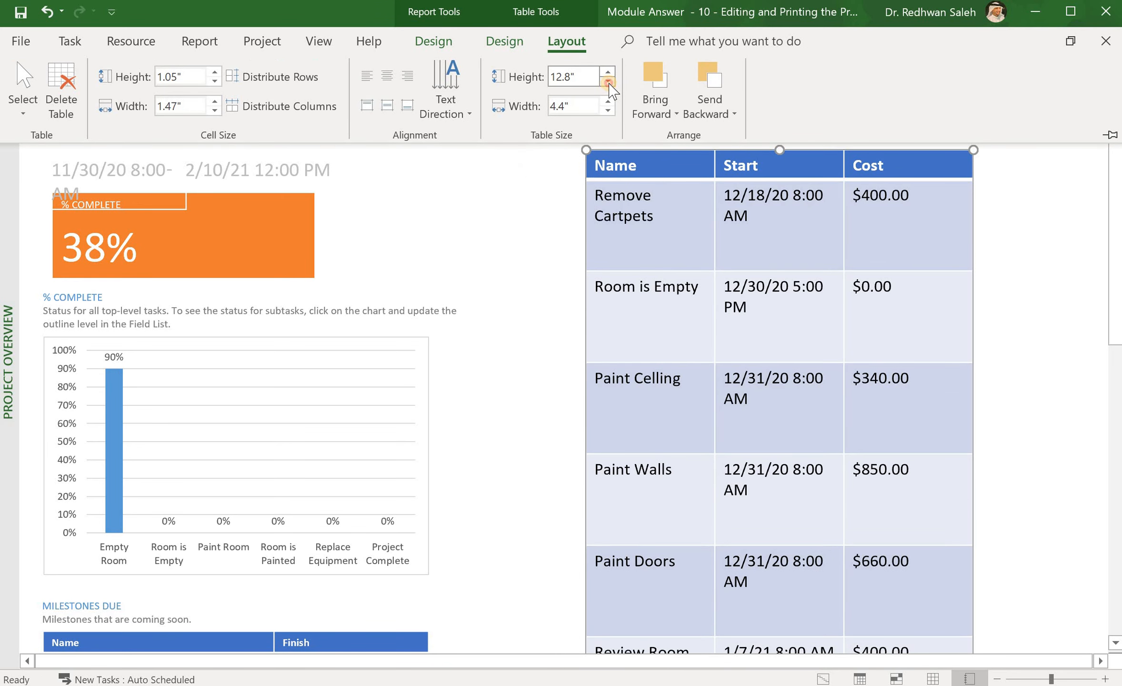
{"action": "left_click", "coordinate": [608, 81]}
{"action": "left_click", "coordinate": [608, 81]}
{"action": "left_click", "coordinate": [608, 81]}
{"action": "left_click", "coordinate": [608, 81]}
{"action": "left_click", "coordinate": [609, 81]}
{"action": "left_click", "coordinate": [608, 81]}
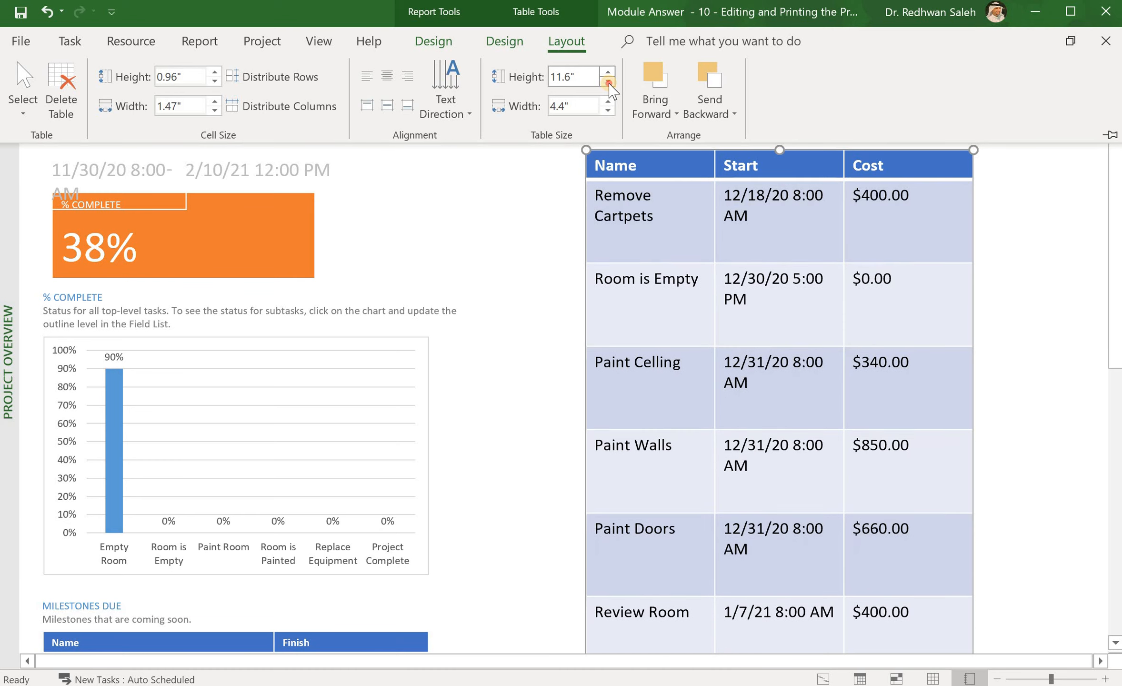
{"action": "left_click", "coordinate": [609, 81]}
{"action": "left_click", "coordinate": [609, 81]}
{"action": "left_click", "coordinate": [608, 81]}
{"action": "left_click", "coordinate": [609, 81]}
{"action": "left_click", "coordinate": [609, 81]}
{"action": "left_click", "coordinate": [608, 81]}
{"action": "left_click", "coordinate": [608, 81]}
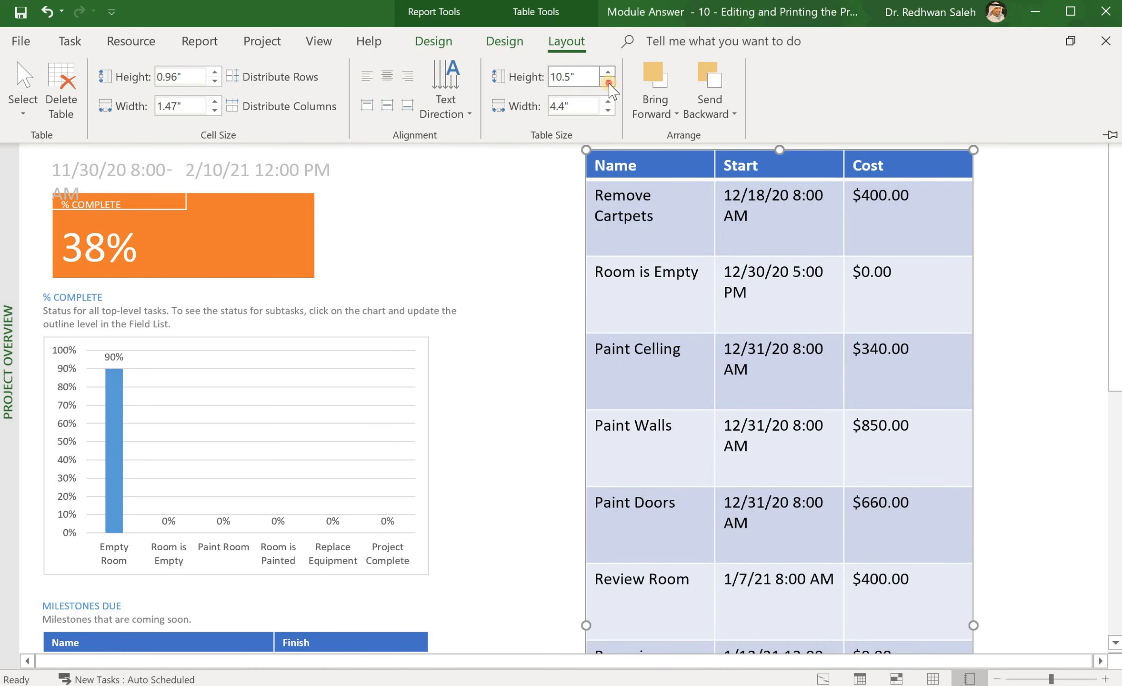
{"action": "left_click", "coordinate": [608, 81]}
{"action": "left_click", "coordinate": [608, 81]}
{"action": "left_click", "coordinate": [608, 81]}
{"action": "left_click", "coordinate": [608, 81]}
{"action": "left_click", "coordinate": [609, 81]}
{"action": "double_click", "coordinate": [608, 81]}
{"action": "double_click", "coordinate": [608, 80]}
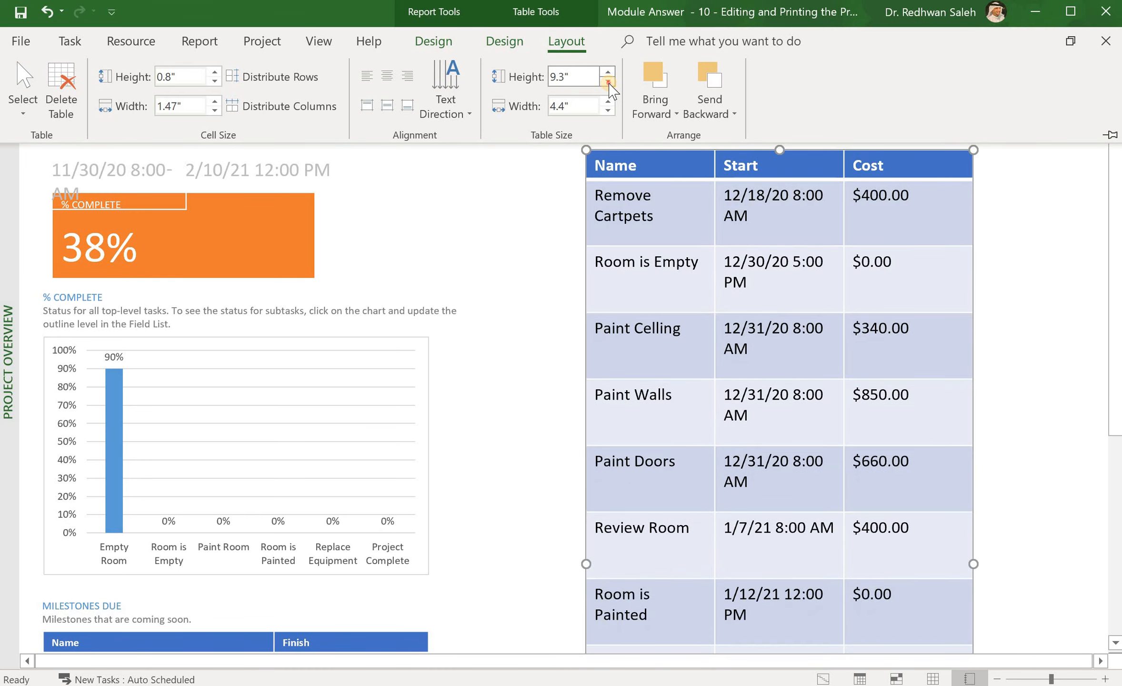
{"action": "double_click", "coordinate": [609, 81]}
{"action": "left_click", "coordinate": [608, 80]}
{"action": "double_click", "coordinate": [608, 81]}
{"action": "left_click", "coordinate": [608, 81]}
{"action": "double_click", "coordinate": [609, 81]}
{"action": "left_click", "coordinate": [608, 81]}
{"action": "double_click", "coordinate": [608, 81]}
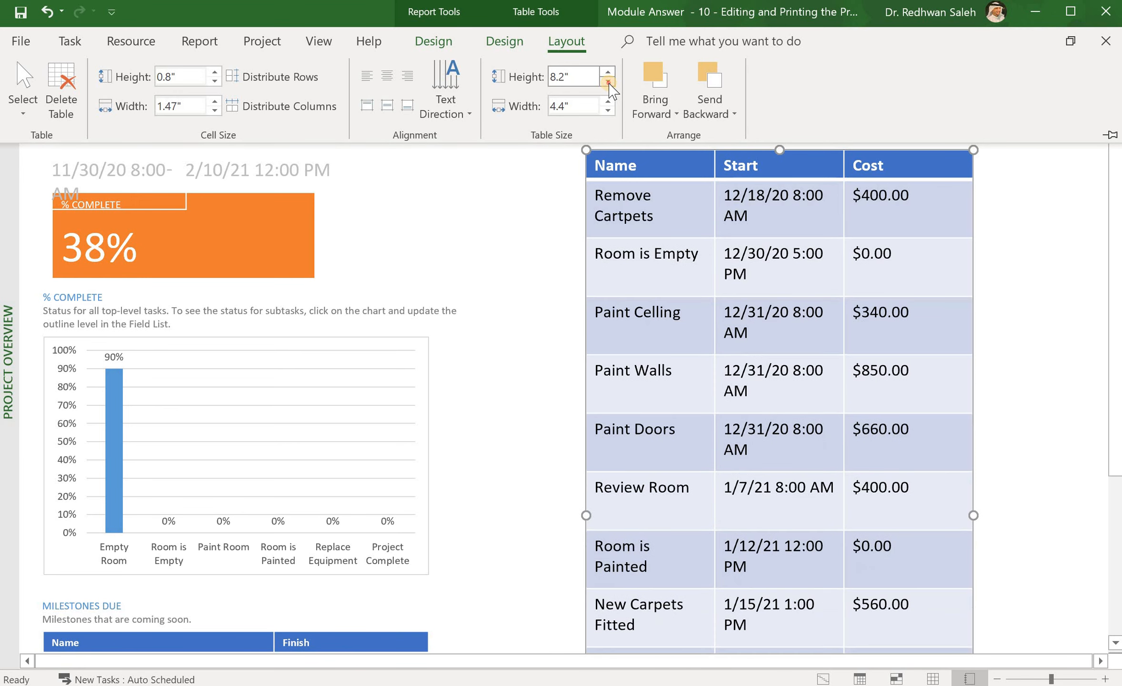
{"action": "double_click", "coordinate": [608, 81]}
{"action": "double_click", "coordinate": [608, 81]}
{"action": "left_click", "coordinate": [609, 81]}
{"action": "double_click", "coordinate": [608, 81]}
{"action": "left_click", "coordinate": [608, 81]}
{"action": "double_click", "coordinate": [609, 81]}
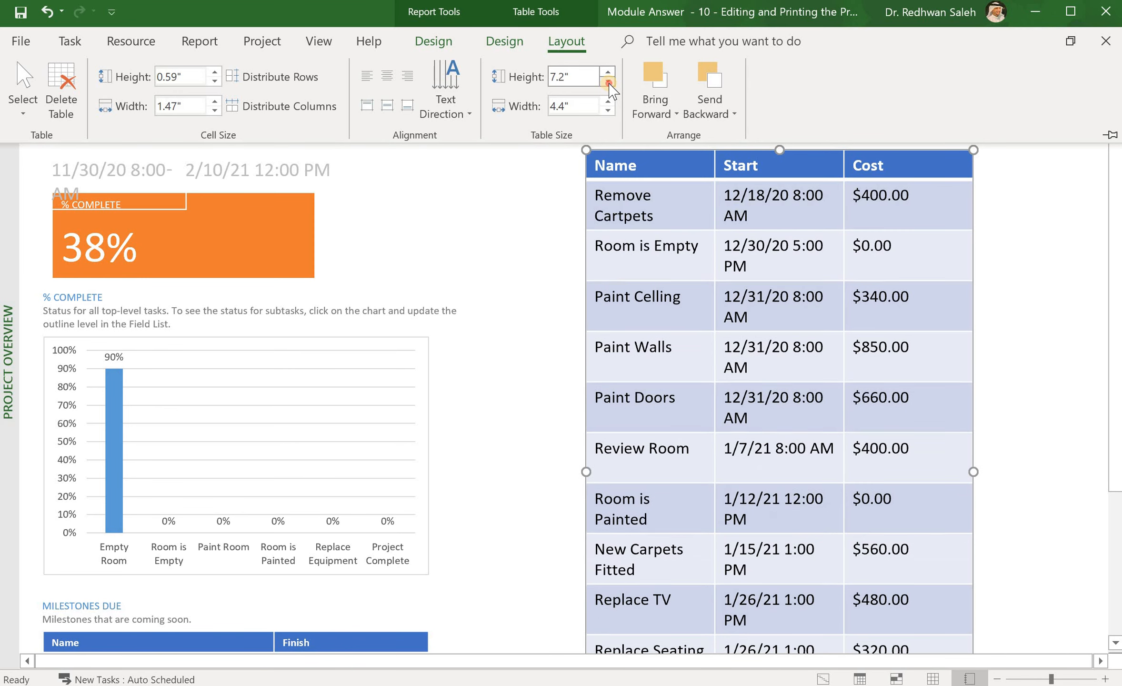
{"action": "left_click", "coordinate": [608, 81]}
{"action": "double_click", "coordinate": [608, 81]}
{"action": "double_click", "coordinate": [608, 81]}
{"action": "left_click", "coordinate": [609, 81]}
{"action": "double_click", "coordinate": [608, 81]}
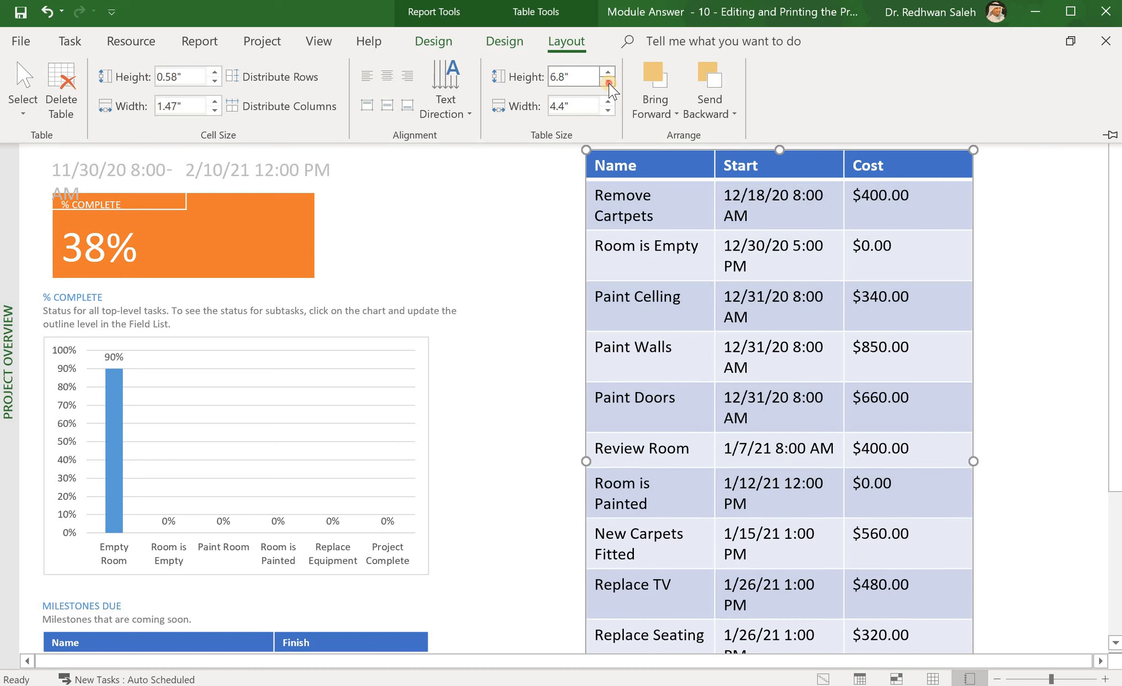
{"action": "left_click", "coordinate": [608, 81]}
{"action": "left_click", "coordinate": [609, 81]}
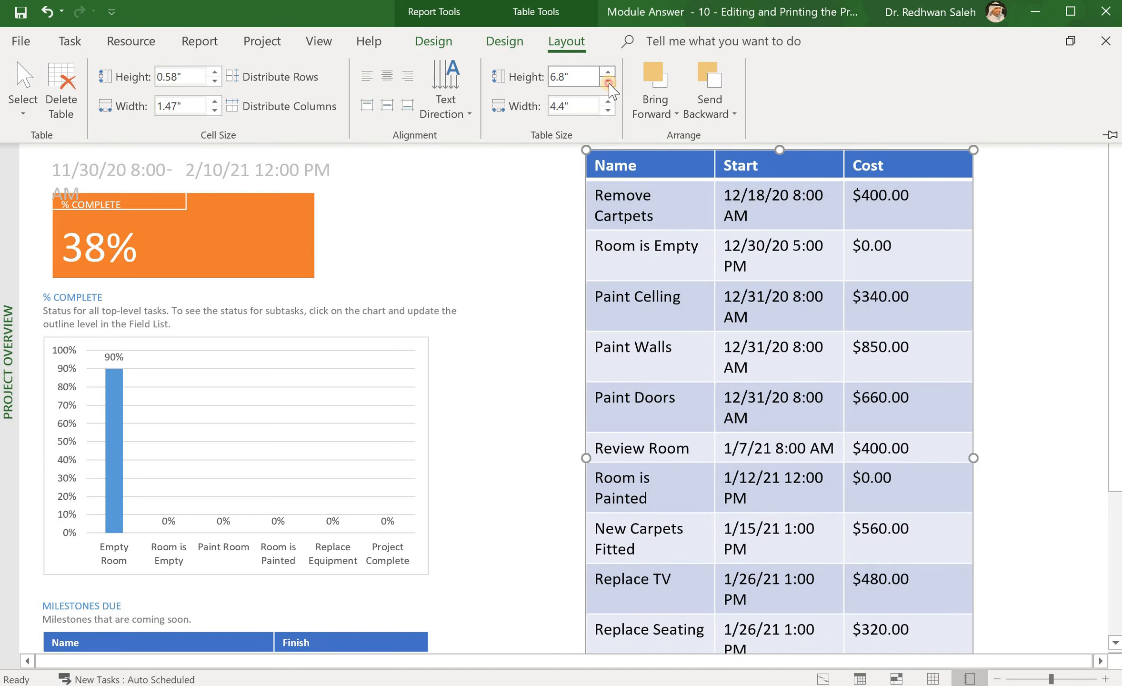
Step: Deselect the table and scroll down to review tasks through Project Complete at $0.00
{"action": "left_click", "coordinate": [545, 301]}
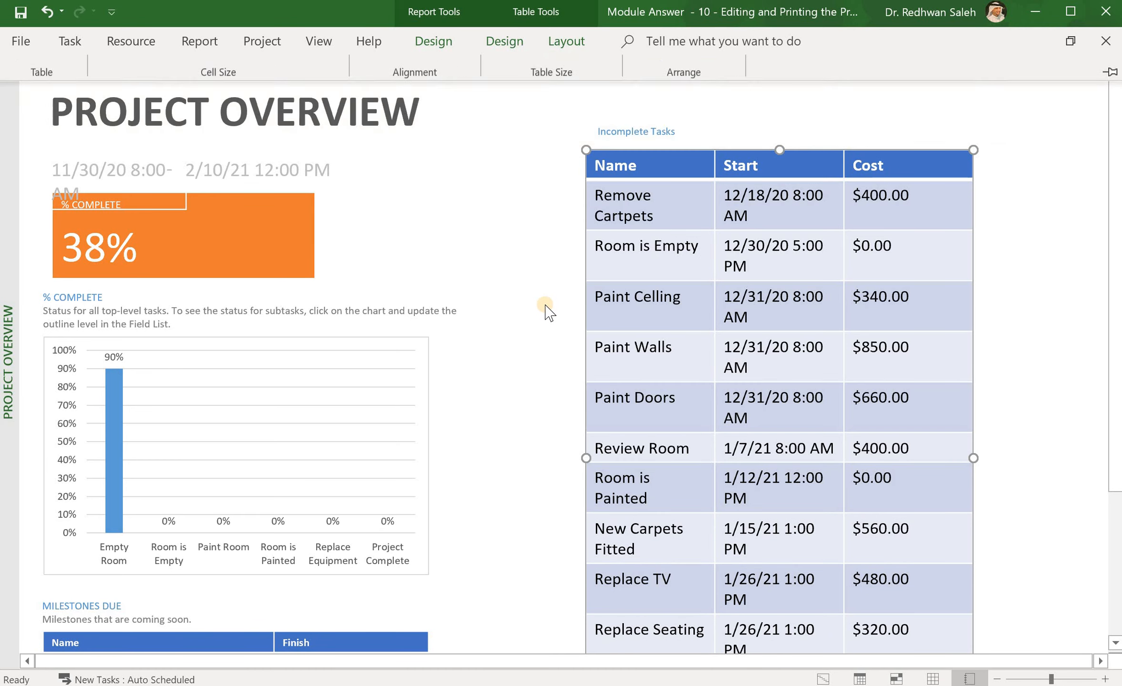
{"action": "left_click", "coordinate": [545, 301]}
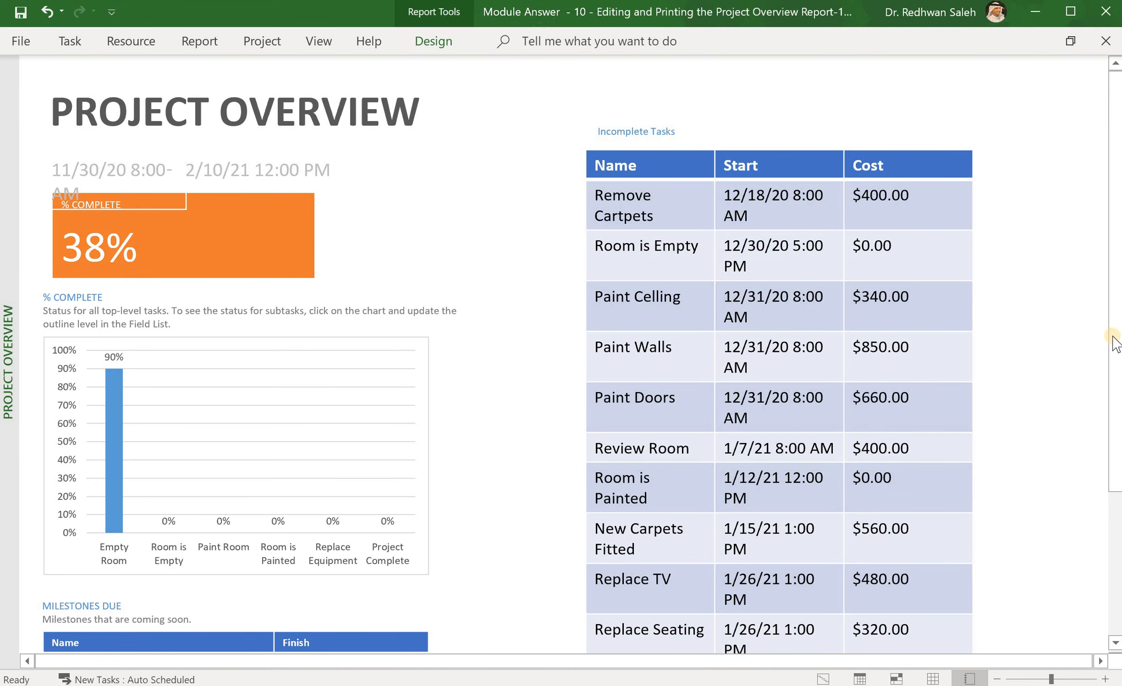
{"action": "mouse_move", "coordinate": [1116, 342]}
{"action": "left_mouse_down"}
{"action": "mouse_move", "coordinate": [1116, 507]}
{"action": "mouse_move", "coordinate": [1115, 346]}
{"action": "mouse_move", "coordinate": [1104, 319]}
{"action": "left_mouse_up"}
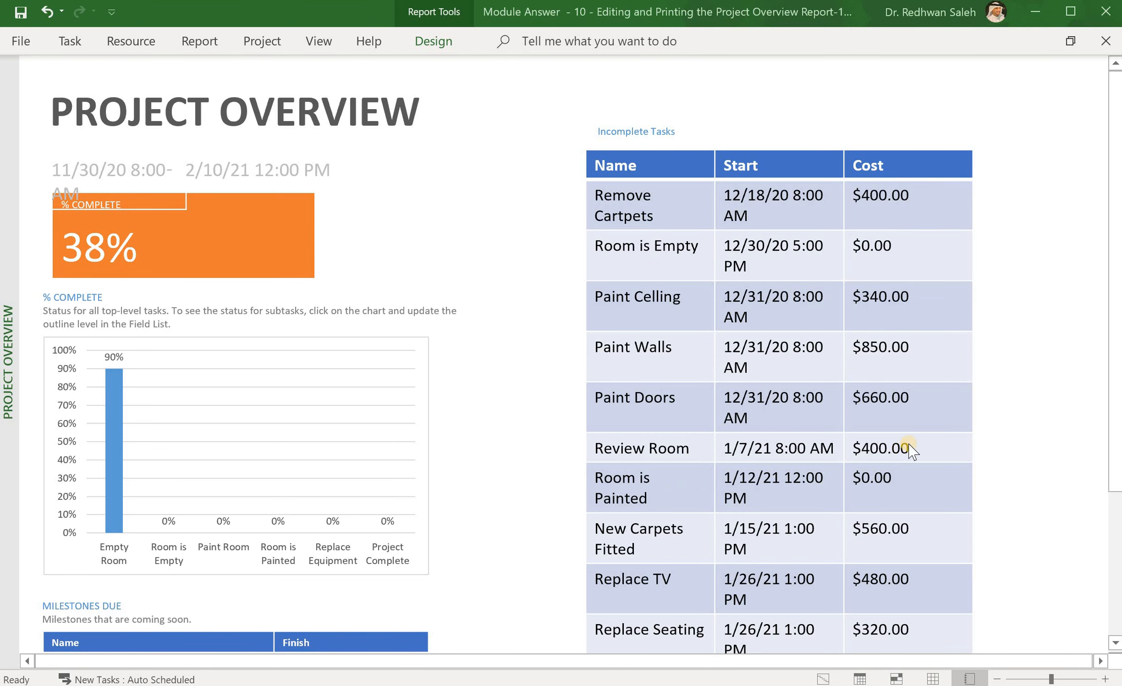
{"action": "left_click_drag", "start_coordinate": [1115, 404], "coordinate": [1111, 535]}
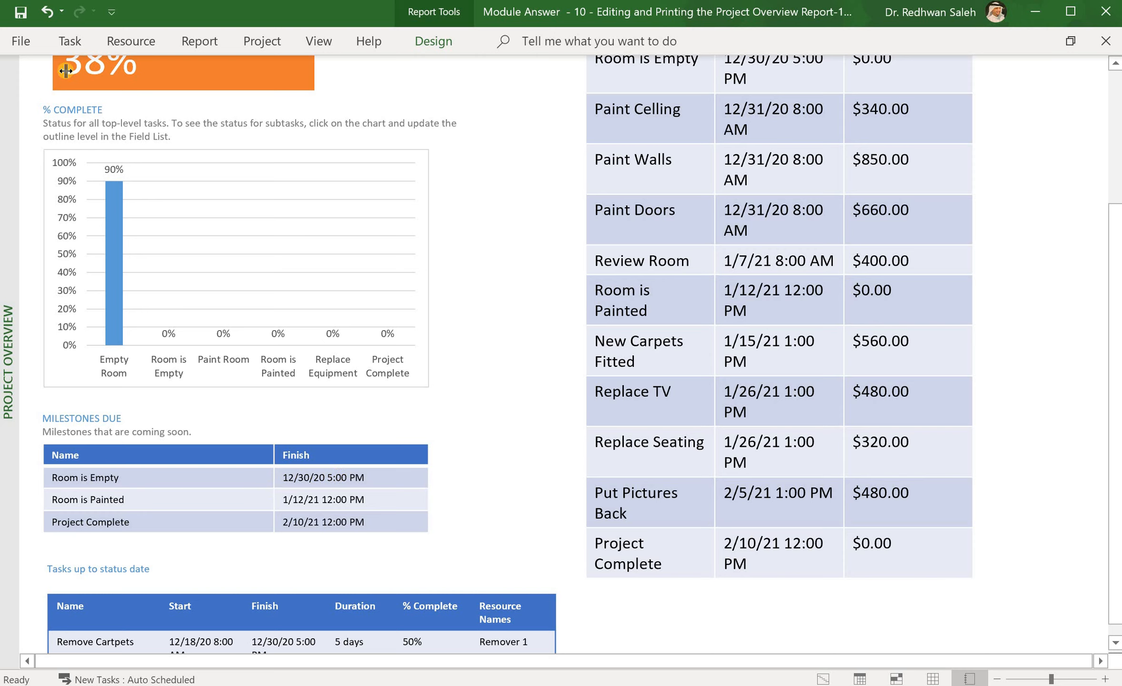
Step: Select the Milestones Due table and check its font size on the Task tab
{"action": "left_click", "coordinate": [70, 41]}
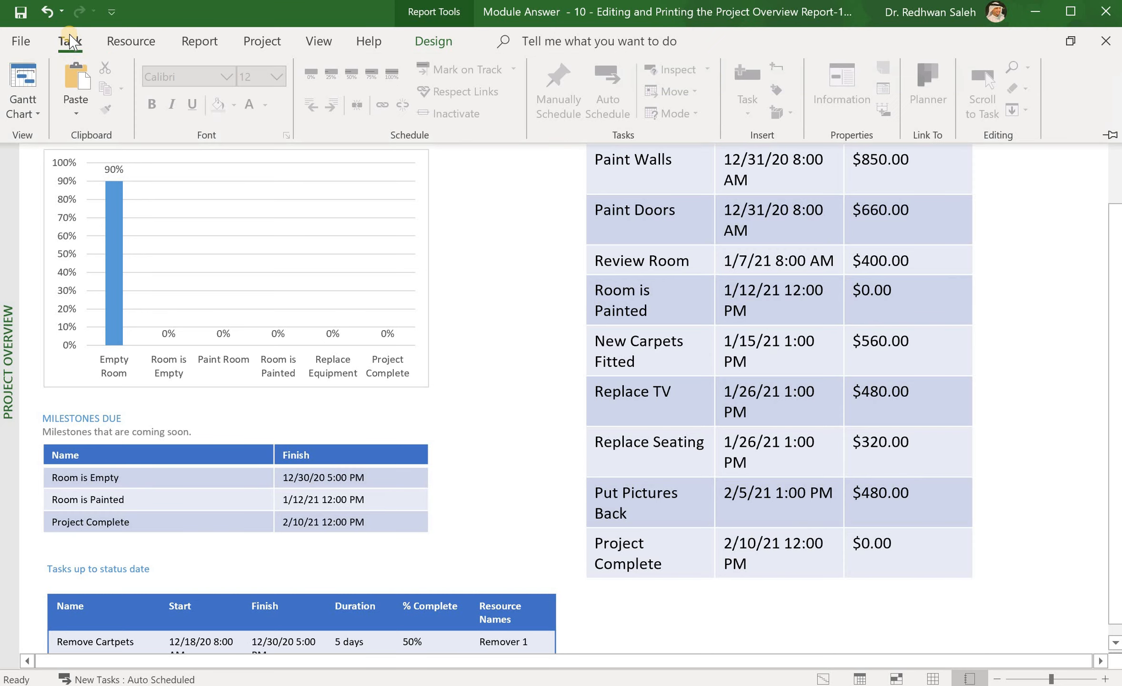
{"action": "left_click", "coordinate": [113, 456]}
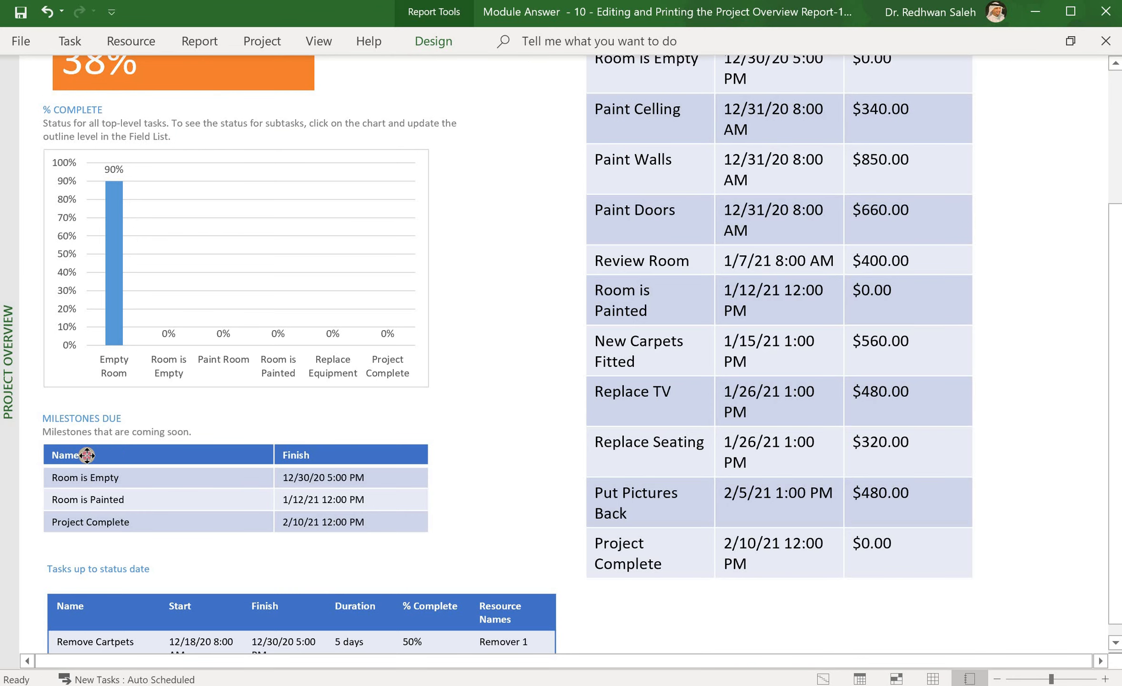
{"action": "left_click", "coordinate": [87, 456]}
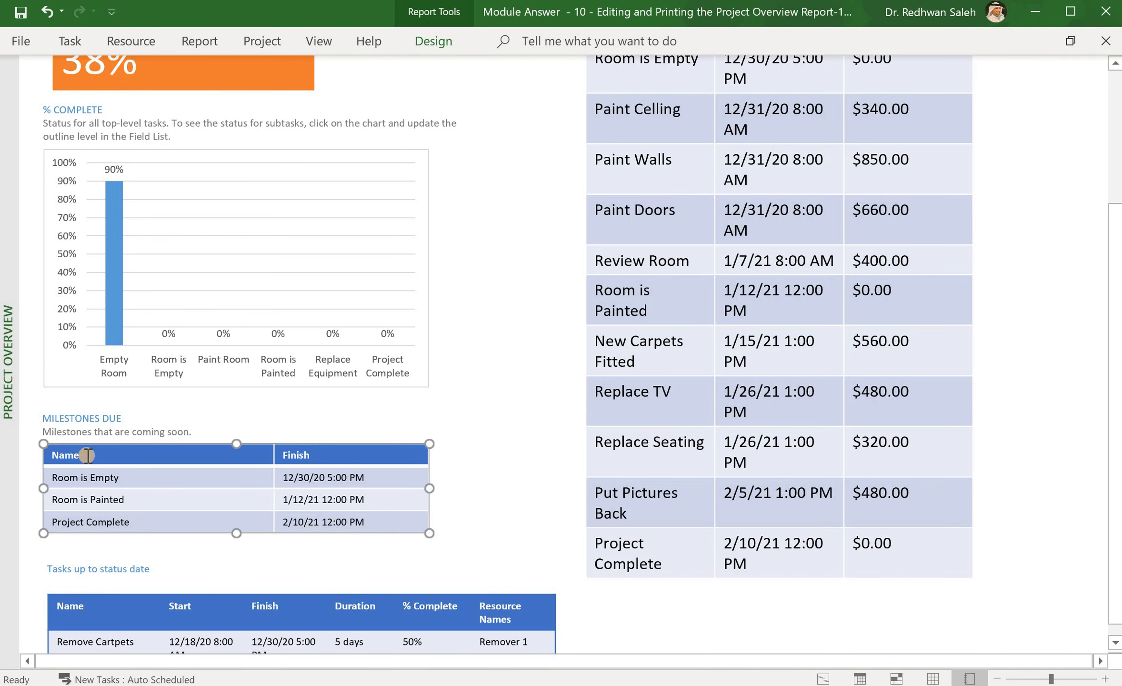
{"action": "left_click", "coordinate": [70, 45]}
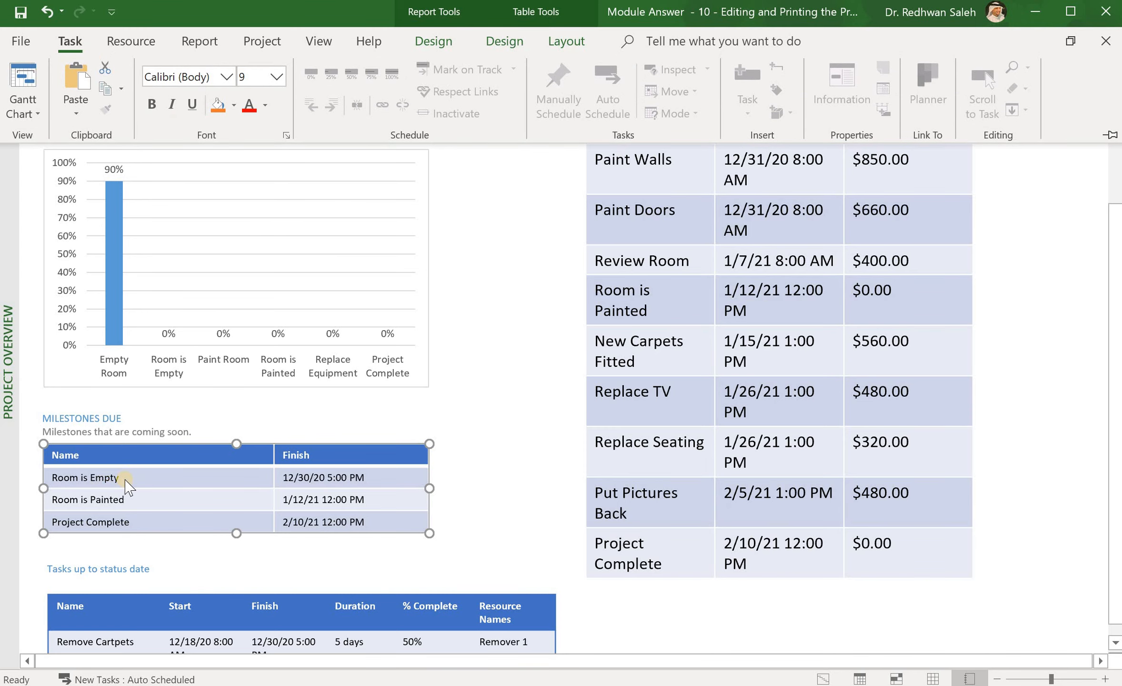
{"action": "left_click", "coordinate": [718, 386]}
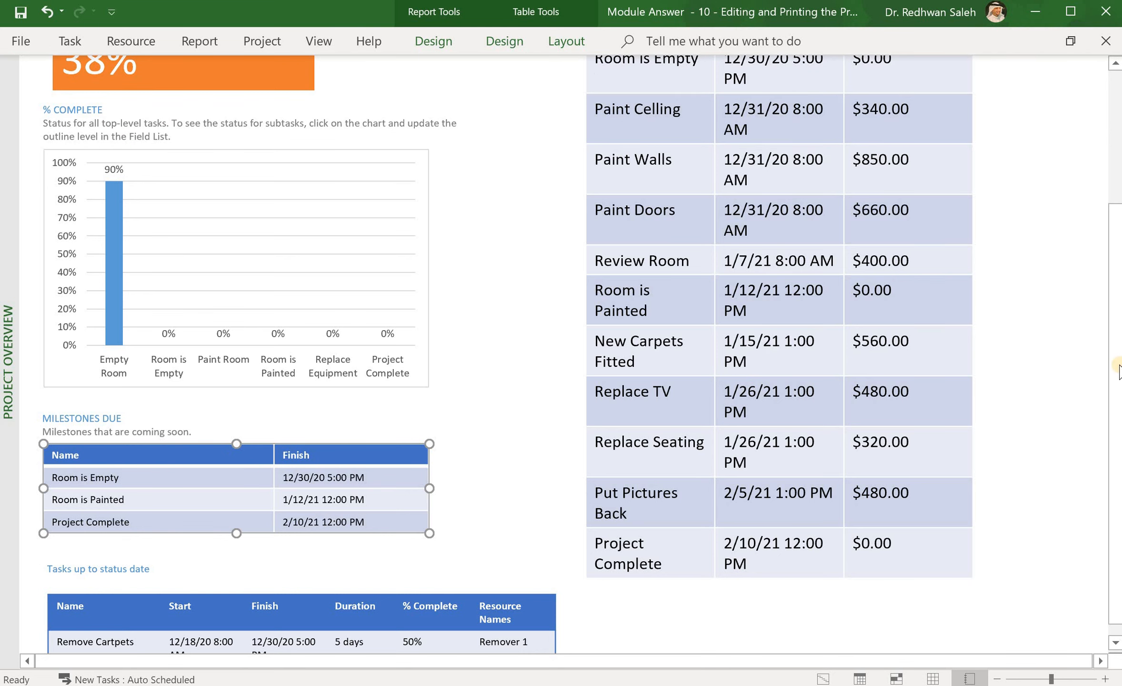
Step: Check the Incomplete Tasks table's 14 pt font, then drag-select all its cells
{"action": "left_click_drag", "start_coordinate": [1120, 366], "coordinate": [1086, 200]}
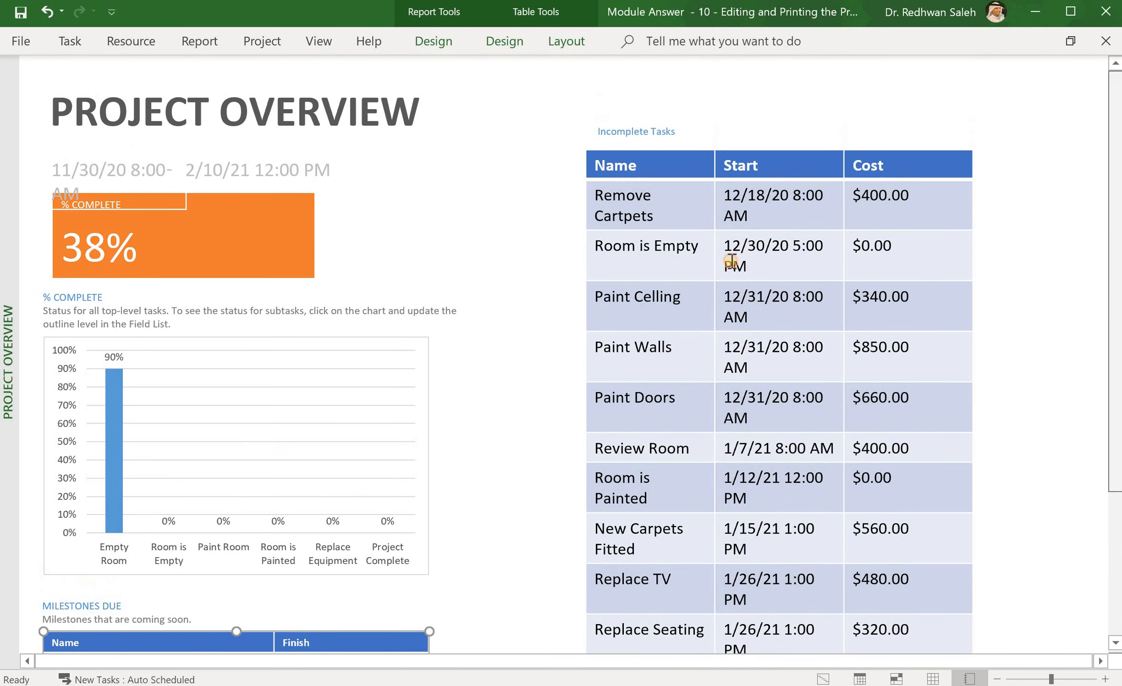
{"action": "left_click", "coordinate": [620, 164]}
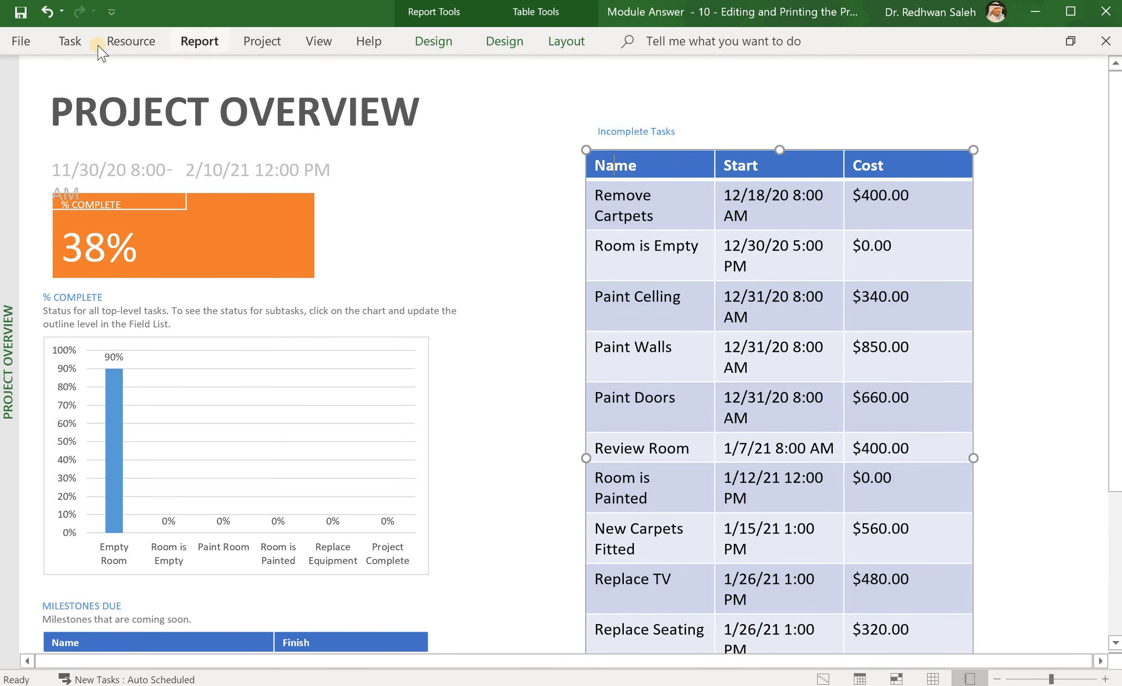
{"action": "left_click", "coordinate": [69, 41]}
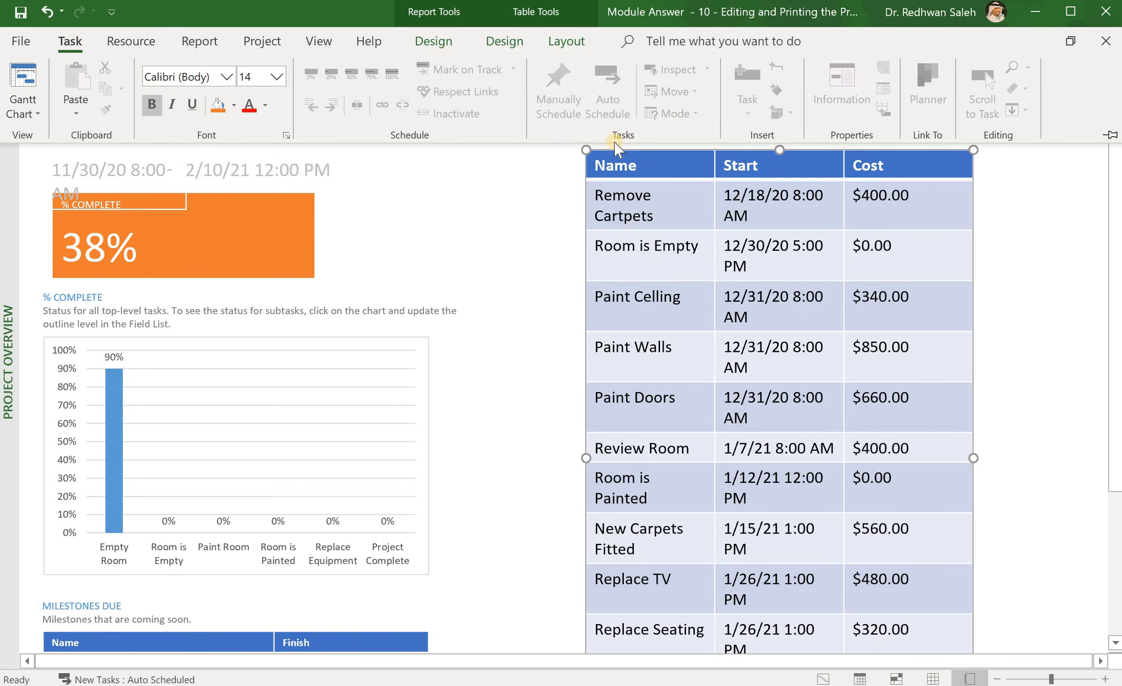
{"action": "left_click", "coordinate": [588, 163]}
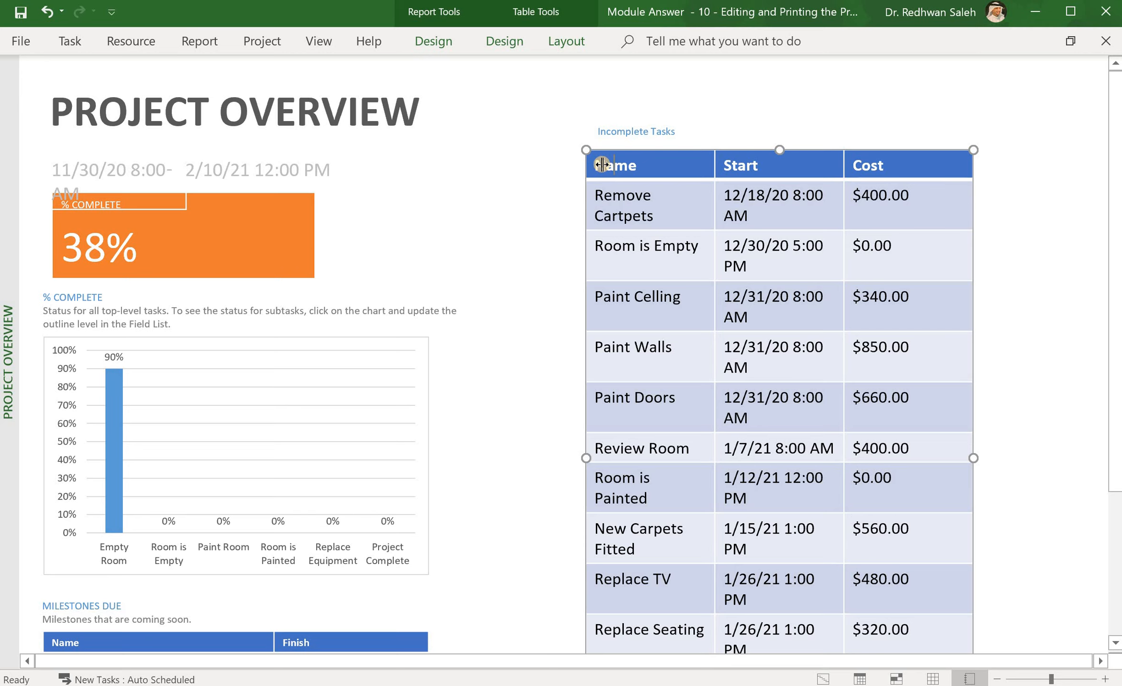
{"action": "mouse_move", "coordinate": [606, 167]}
{"action": "left_mouse_down"}
{"action": "mouse_move", "coordinate": [901, 174]}
{"action": "mouse_move", "coordinate": [884, 668]}
{"action": "left_mouse_up"}
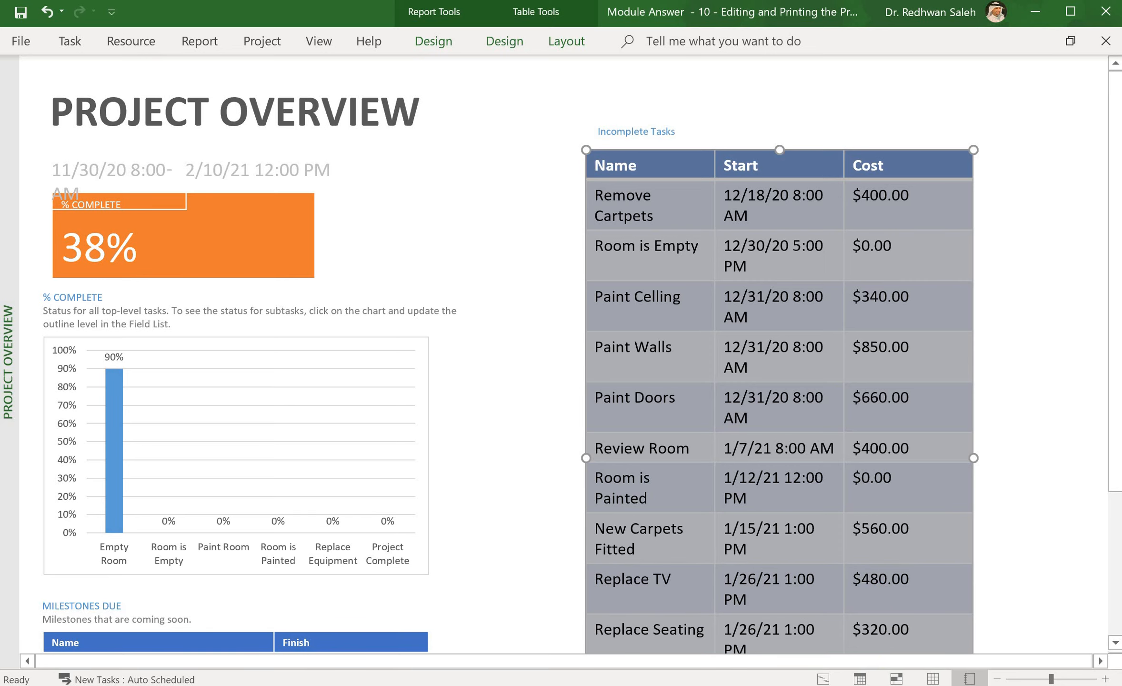
Step: Set the selected Incomplete Tasks table text to font size 9
{"action": "left_click", "coordinate": [74, 39]}
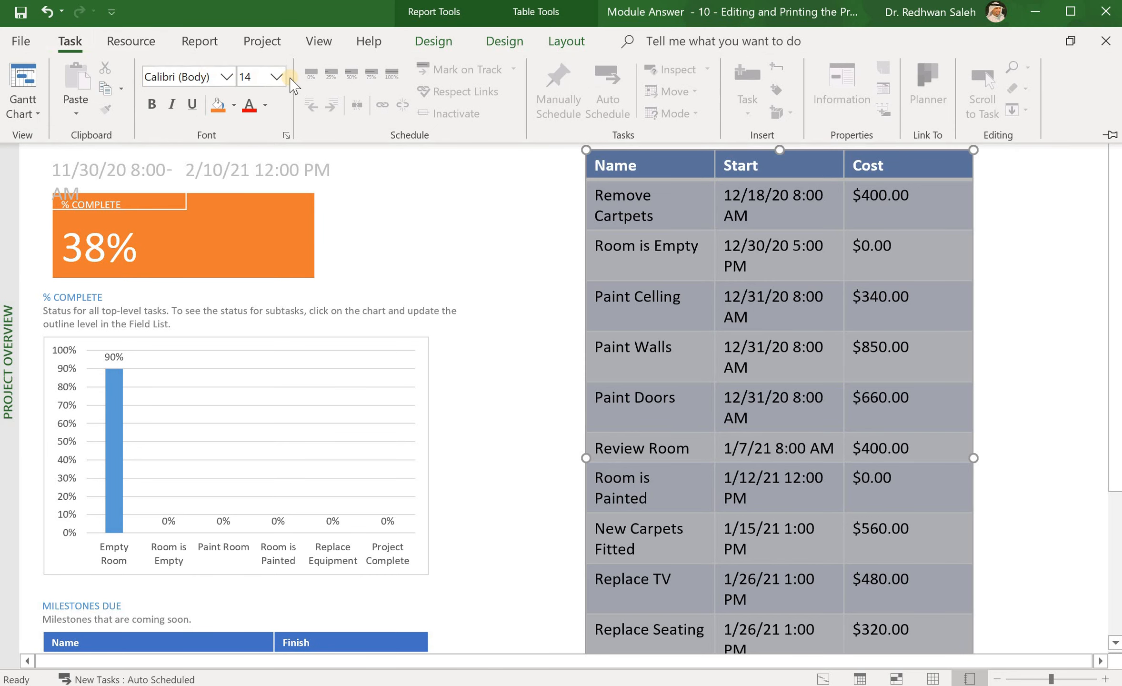
{"action": "left_click", "coordinate": [276, 77]}
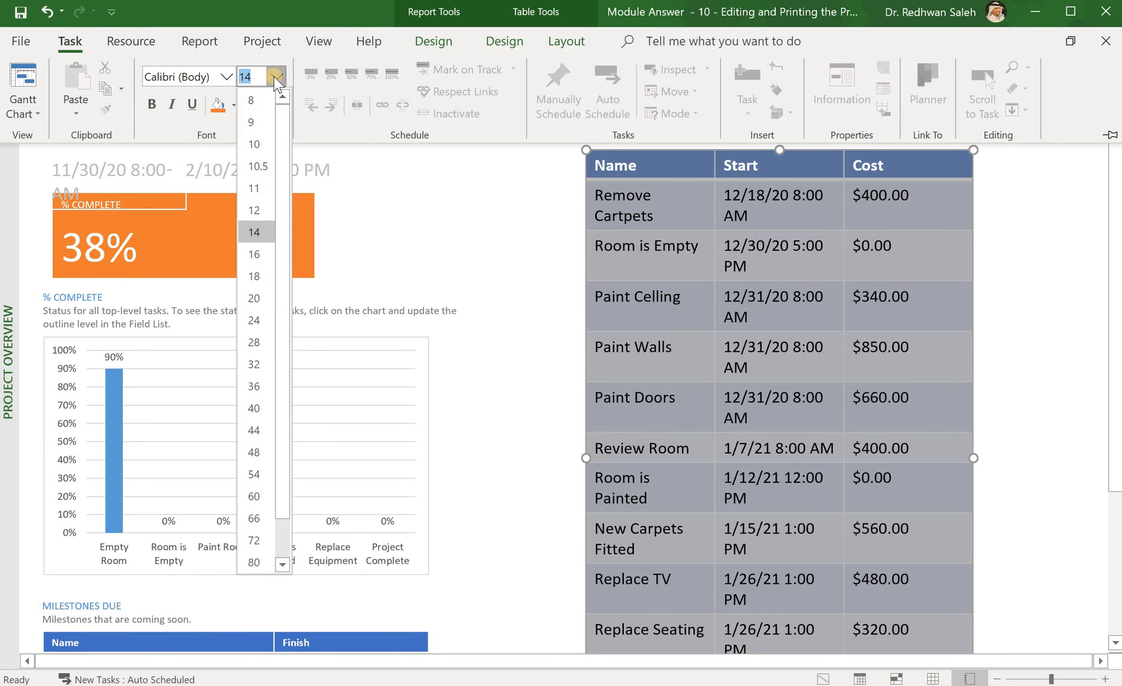
{"action": "left_click", "coordinate": [254, 122]}
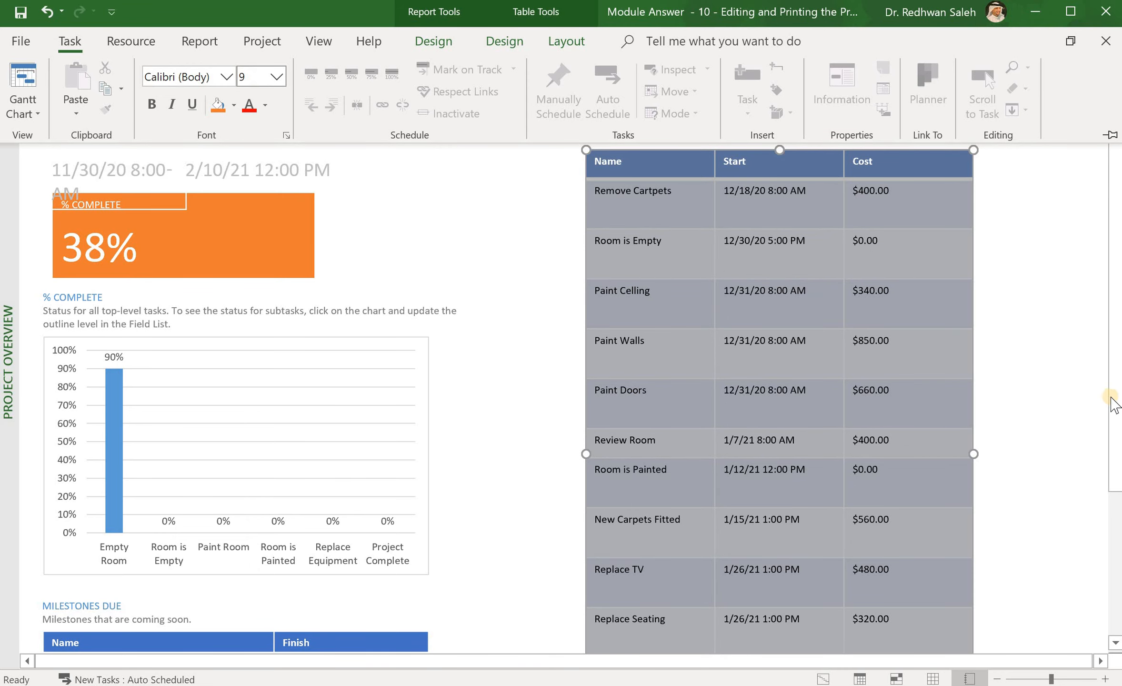
{"action": "left_click_drag", "start_coordinate": [1114, 408], "coordinate": [1110, 374]}
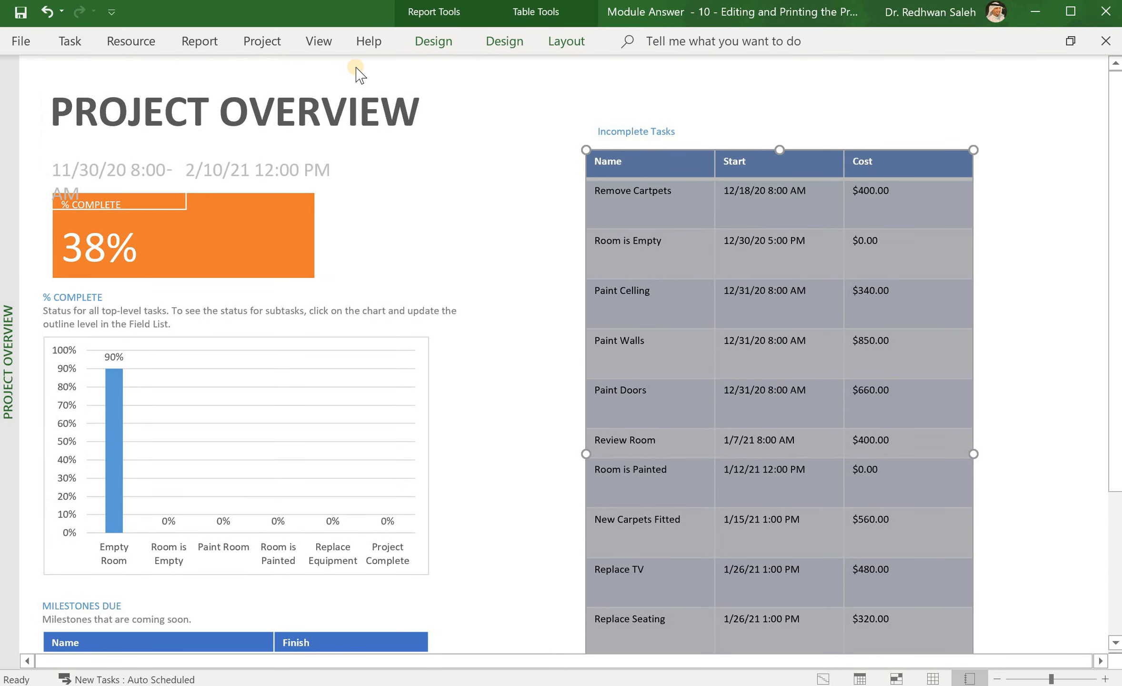
Step: Reduce the Incomplete Tasks table height from 6.9" through 3.7" down to 3.2"
{"action": "left_click", "coordinate": [570, 42]}
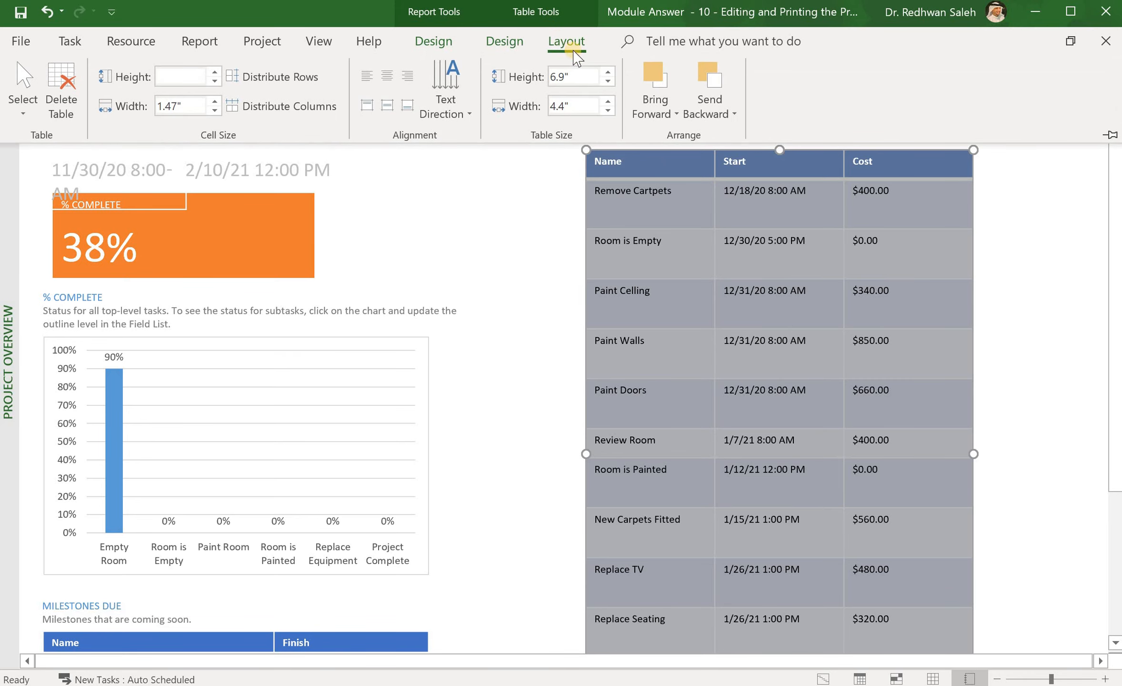
{"action": "left_click", "coordinate": [608, 72]}
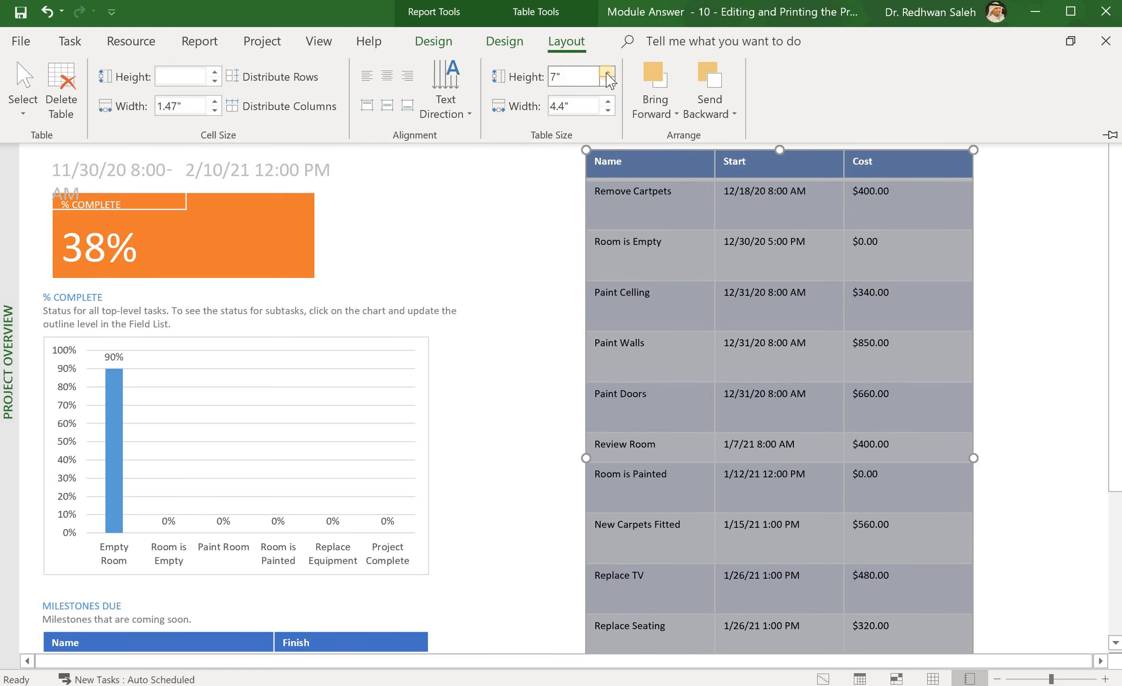
{"action": "left_click", "coordinate": [607, 80]}
{"action": "left_click", "coordinate": [608, 80]}
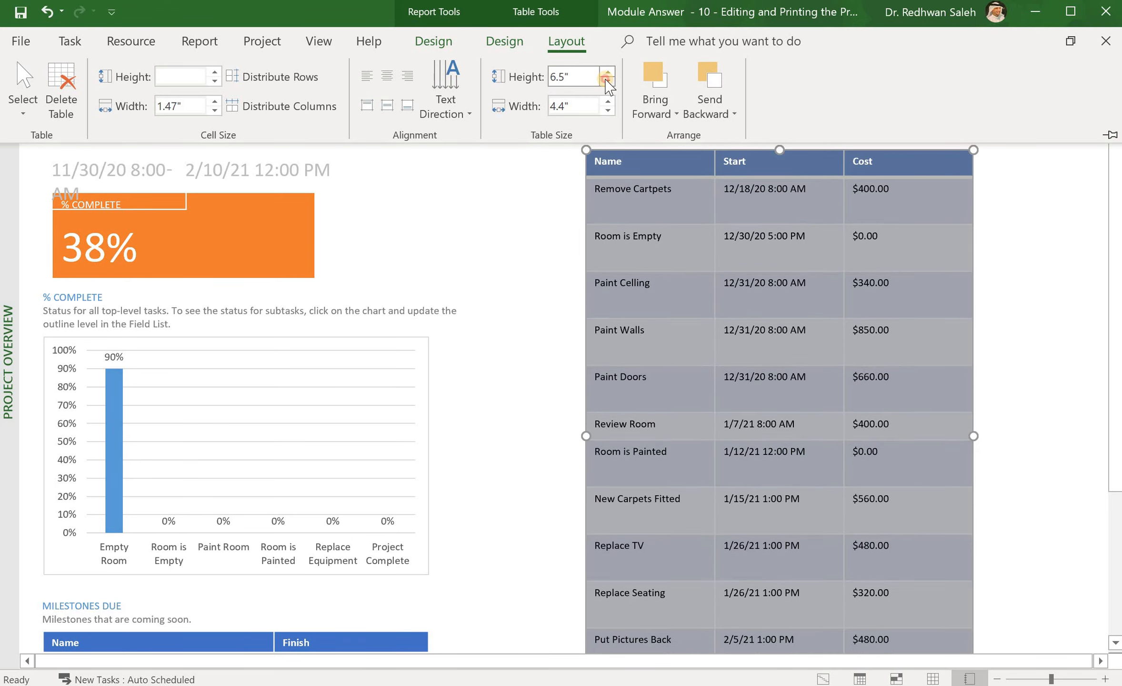
{"action": "left_click", "coordinate": [608, 80]}
{"action": "left_click", "coordinate": [608, 80]}
{"action": "left_click", "coordinate": [607, 81]}
{"action": "left_click", "coordinate": [607, 81]}
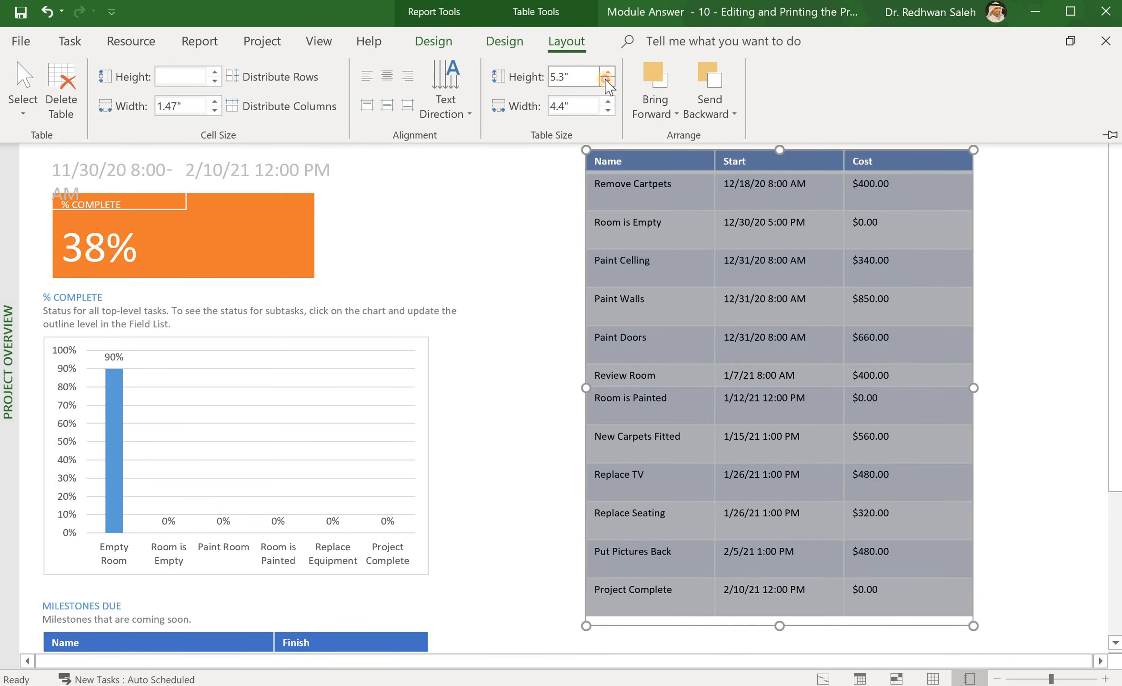
{"action": "left_click", "coordinate": [607, 81]}
{"action": "left_click", "coordinate": [607, 81]}
{"action": "left_click", "coordinate": [607, 81]}
{"action": "left_click", "coordinate": [607, 81]}
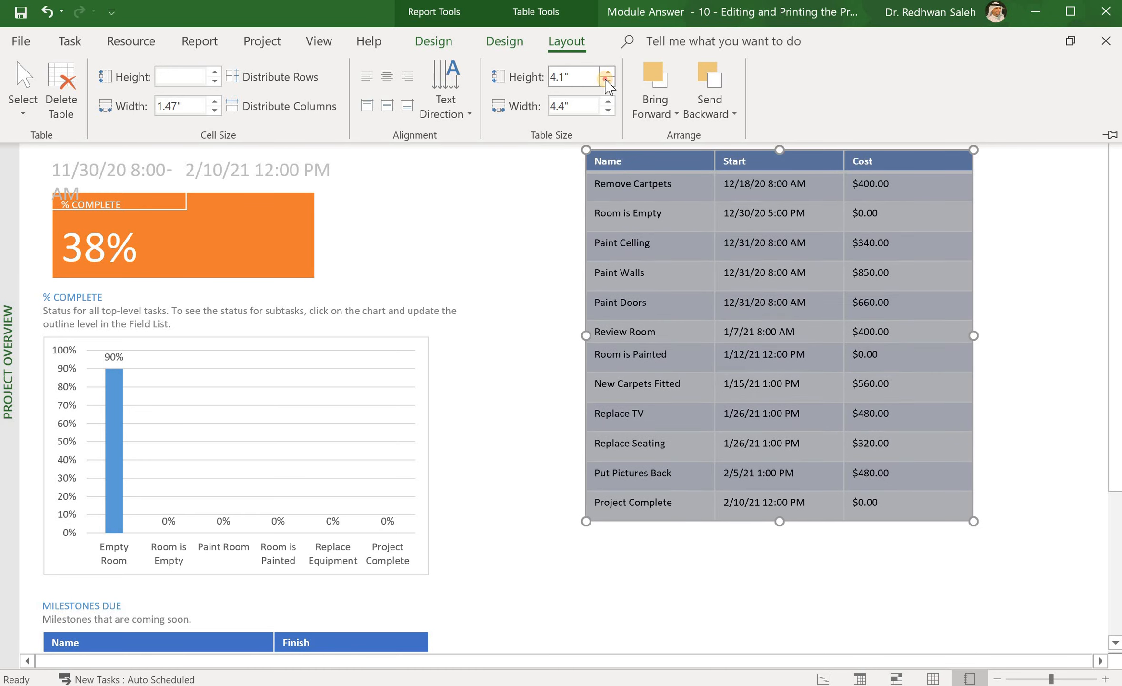
{"action": "left_click", "coordinate": [607, 81]}
{"action": "left_click", "coordinate": [607, 81]}
{"action": "left_click", "coordinate": [607, 81]}
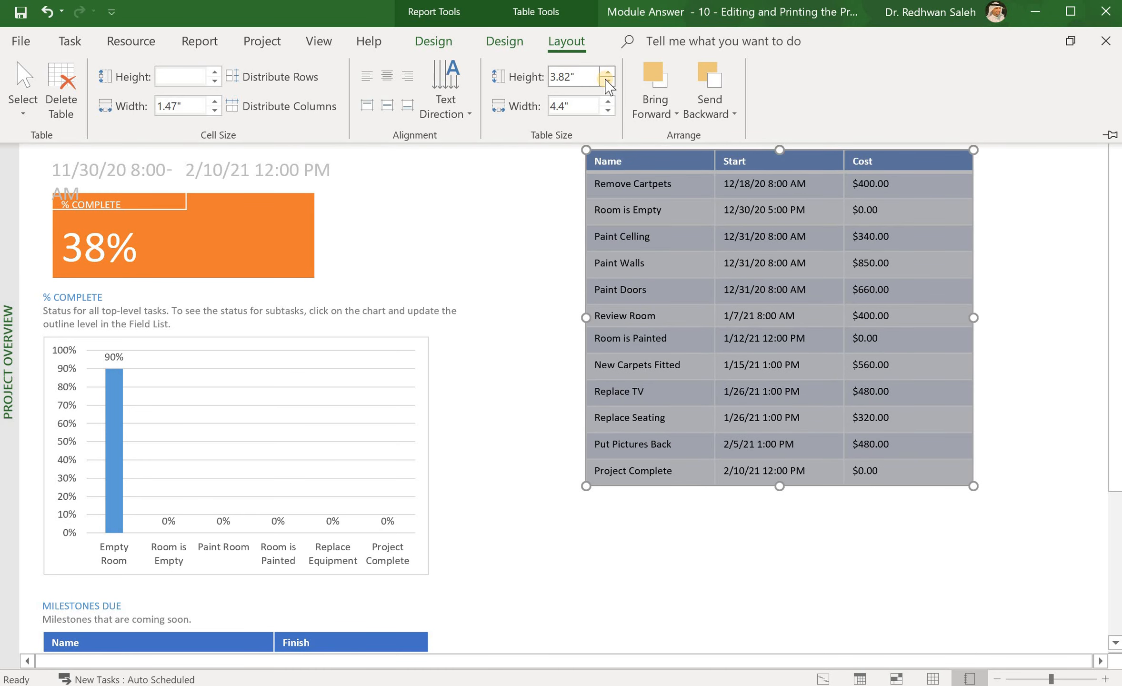
{"action": "left_click", "coordinate": [607, 81]}
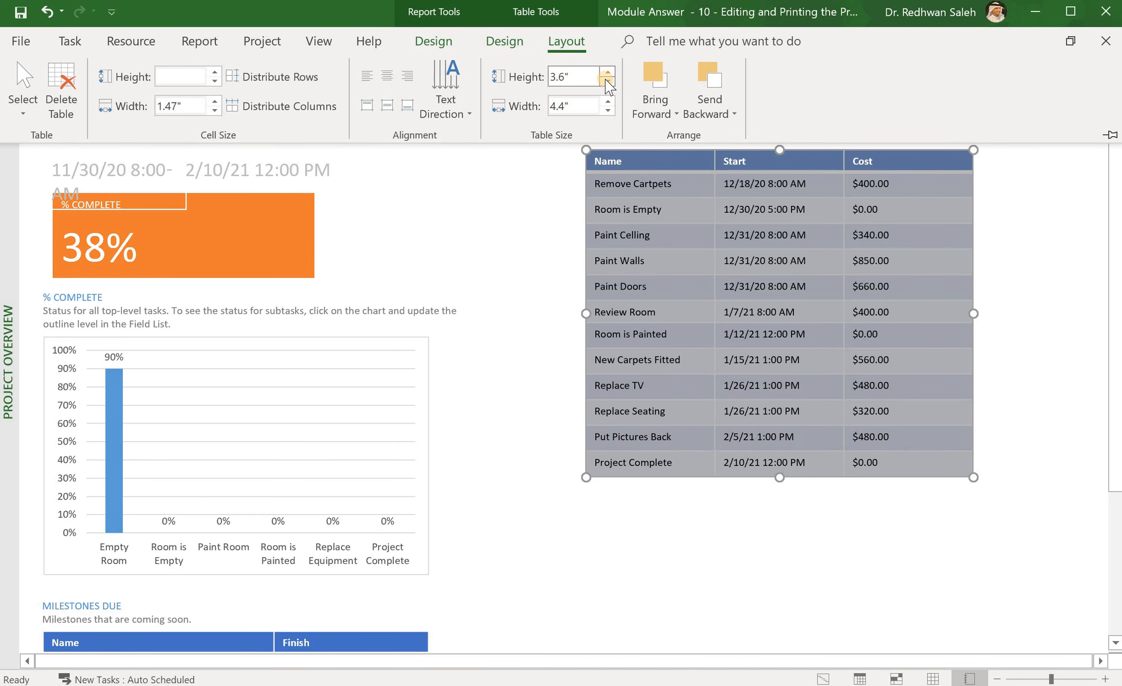
{"action": "left_click", "coordinate": [606, 81]}
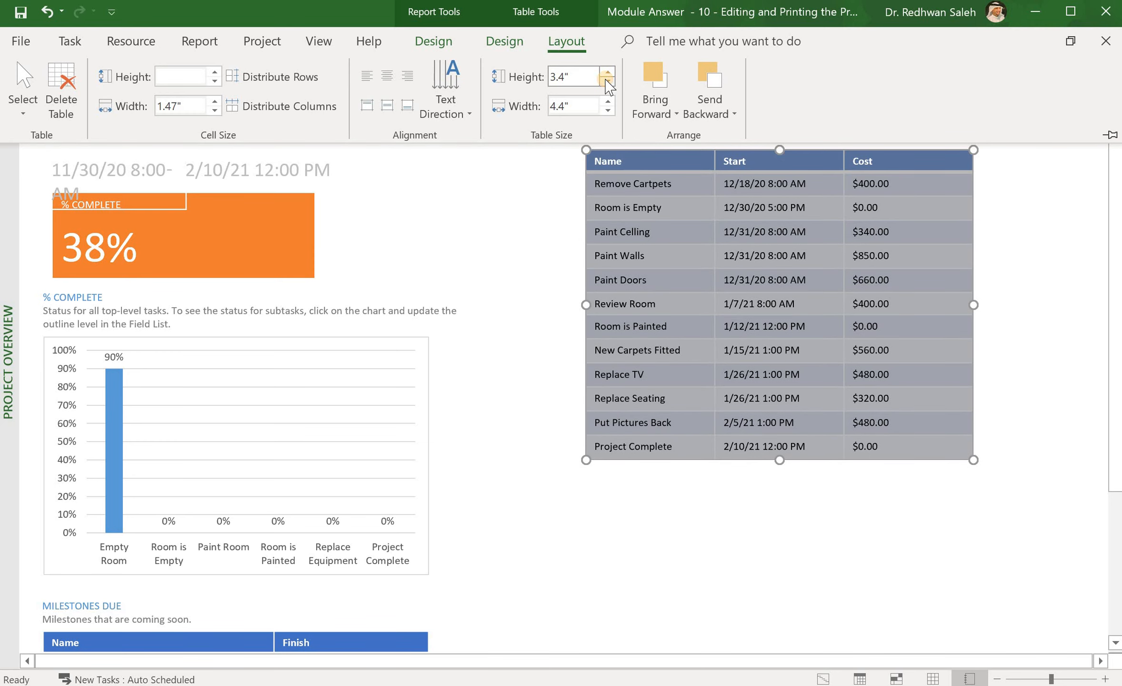
{"action": "left_click", "coordinate": [607, 81]}
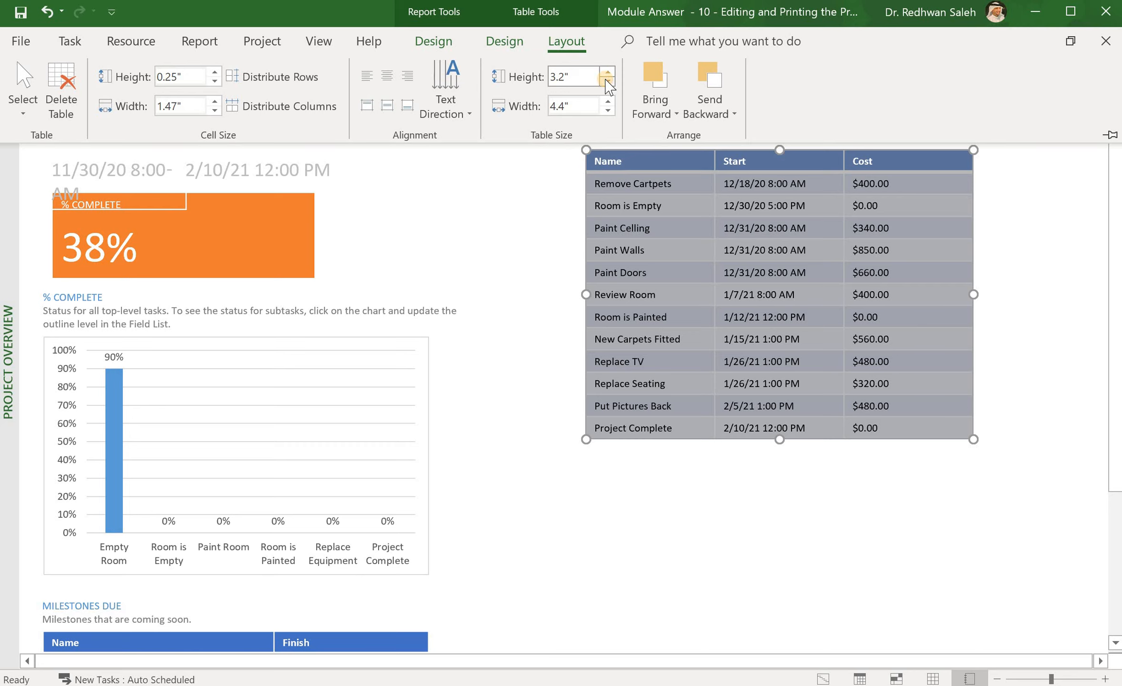
{"action": "left_click", "coordinate": [679, 456]}
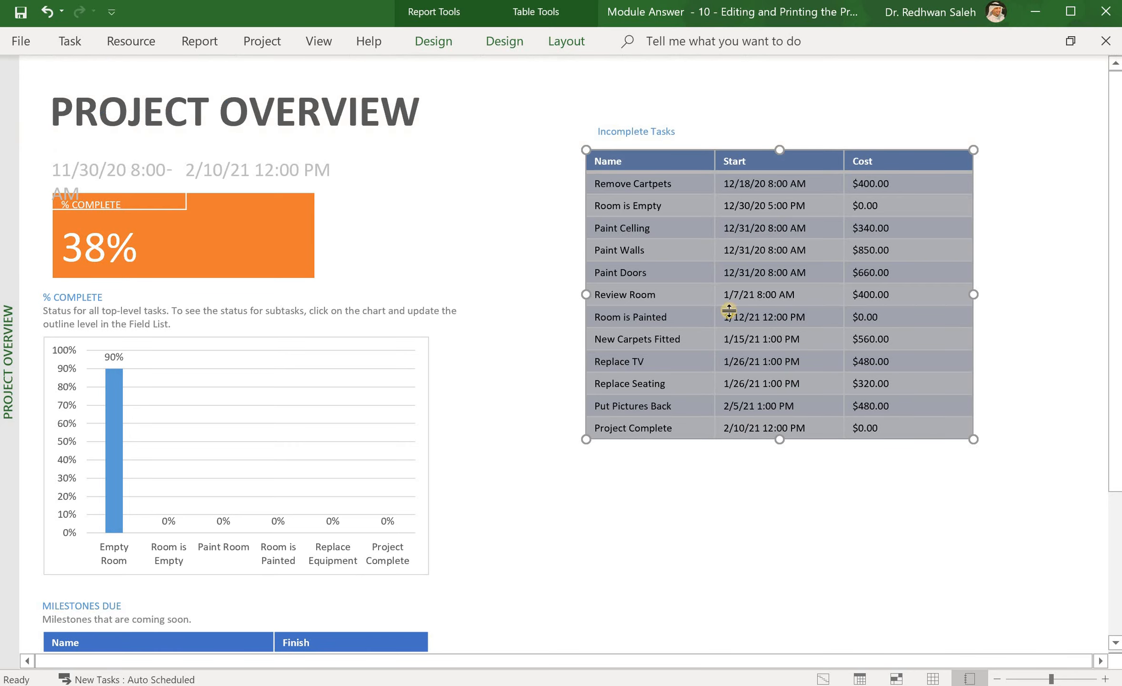
Step: Move the Incomplete Tasks label and table together down and to the left
{"action": "left_click", "coordinate": [645, 138]}
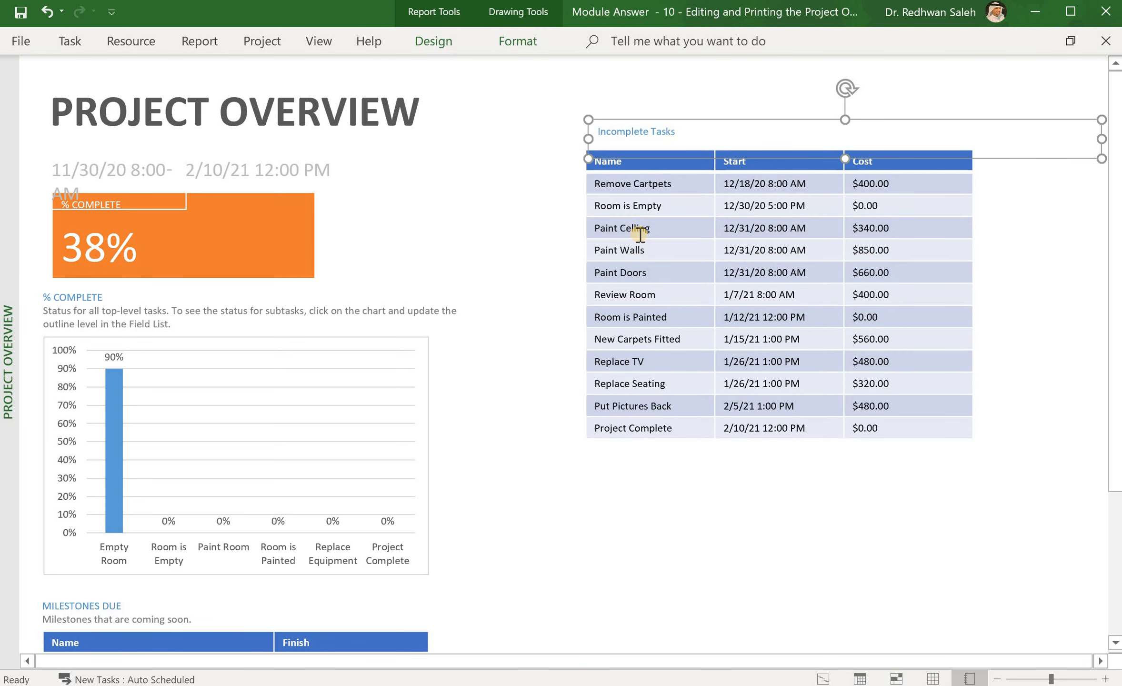
{"action": "left_click", "coordinate": [639, 234], "text": "shift"}
{"action": "left_click_drag", "start_coordinate": [639, 233], "coordinate": [621, 401]}
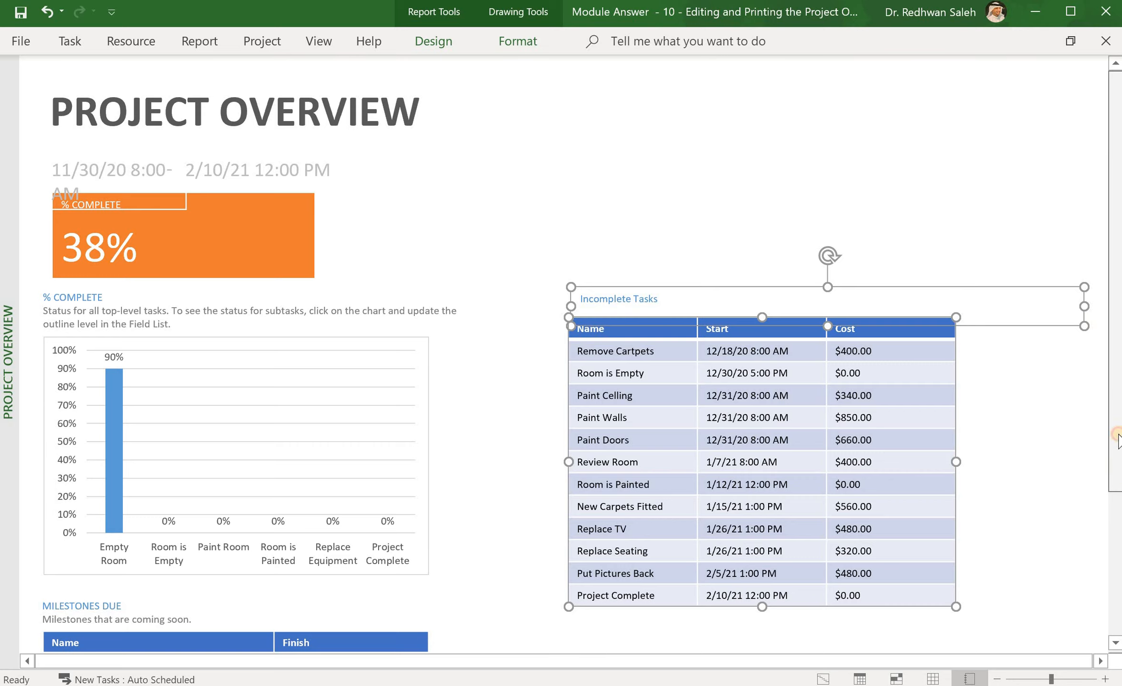
{"action": "left_click_drag", "start_coordinate": [1118, 436], "coordinate": [1116, 548]}
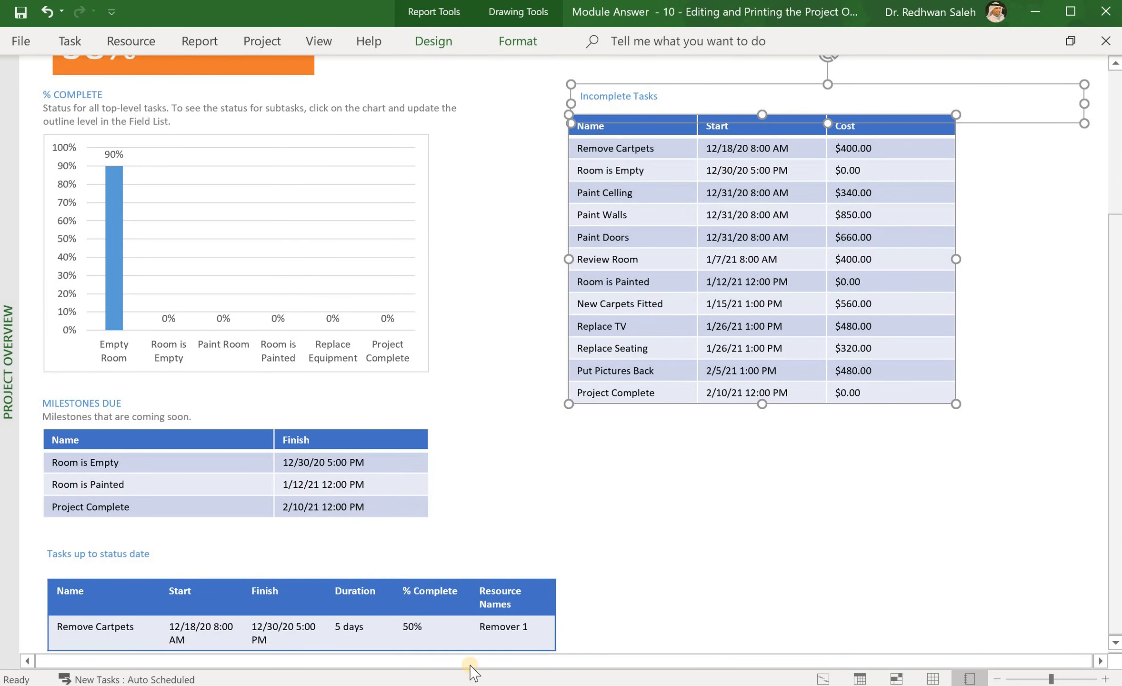
Step: Move the Tasks up to status date table and its title right, beneath Incomplete Tasks
{"action": "left_click", "coordinate": [303, 600]}
{"action": "left_click", "coordinate": [96, 554], "text": "shift"}
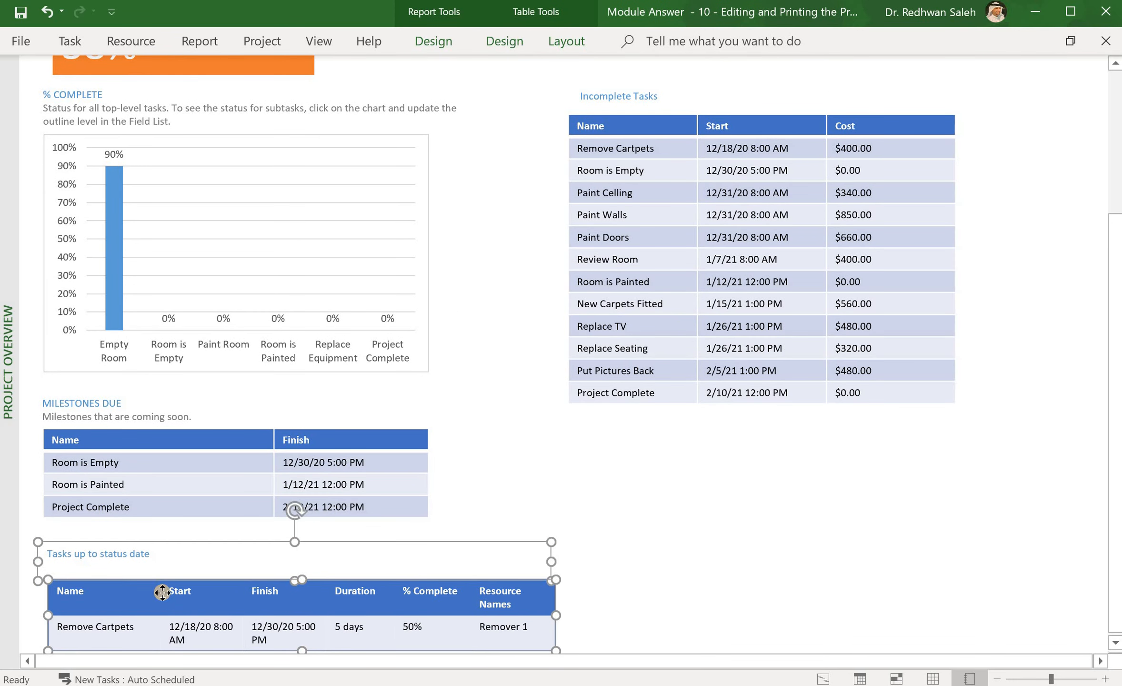
{"action": "key", "text": "shift"}
{"action": "key", "text": "shift"}
{"action": "key", "text": "shift"}
{"action": "key", "text": "shift"}
{"action": "key", "text": "shift"}
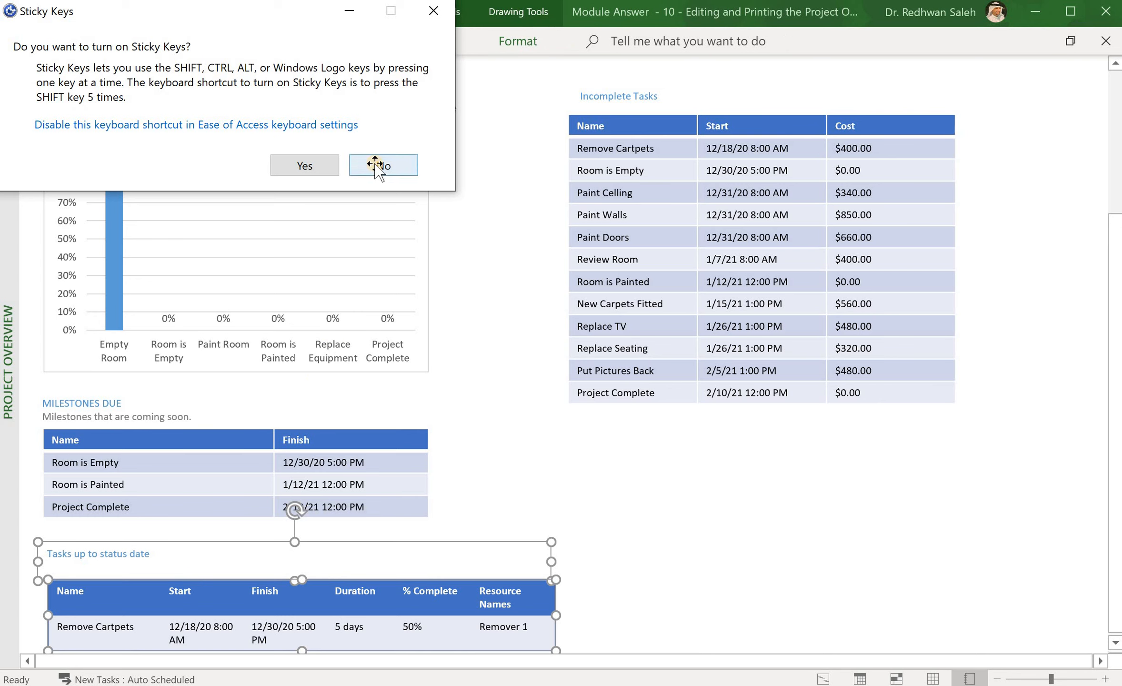
{"action": "left_click", "coordinate": [380, 168]}
{"action": "left_click_drag", "start_coordinate": [273, 579], "coordinate": [649, 456]}
{"action": "left_click", "coordinate": [539, 585]}
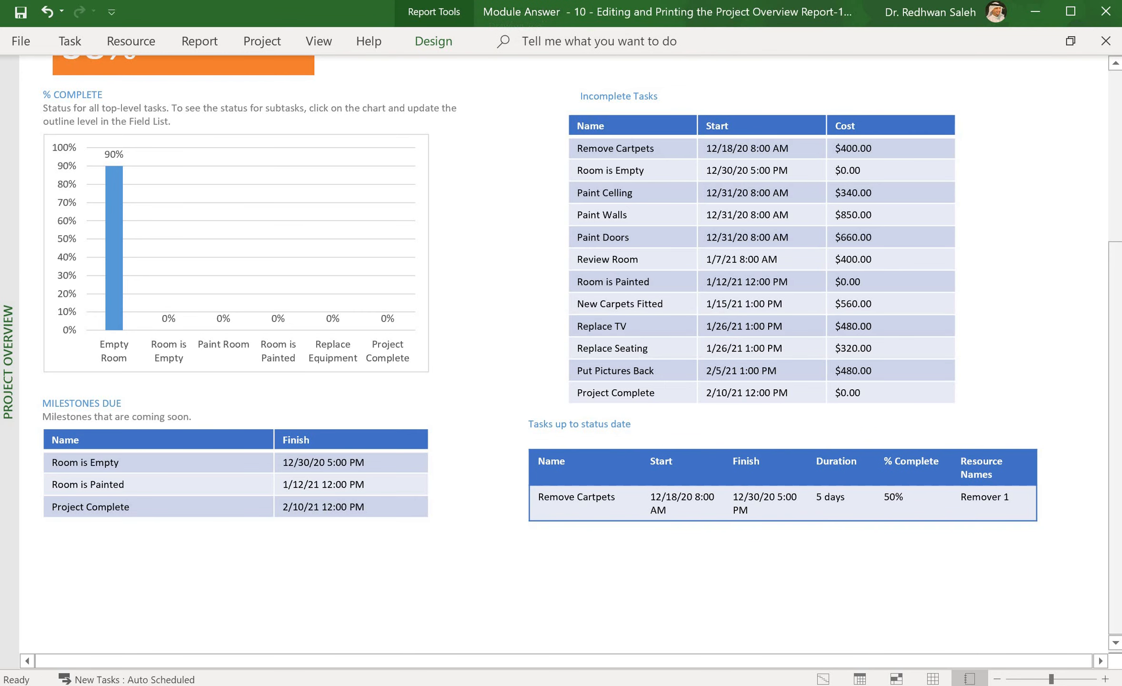
{"action": "scroll", "coordinate": [1112, 353], "scroll_direction": "up", "scroll_amount": 3}
{"action": "scroll", "coordinate": [1109, 345], "scroll_direction": "up", "scroll_amount": 3}
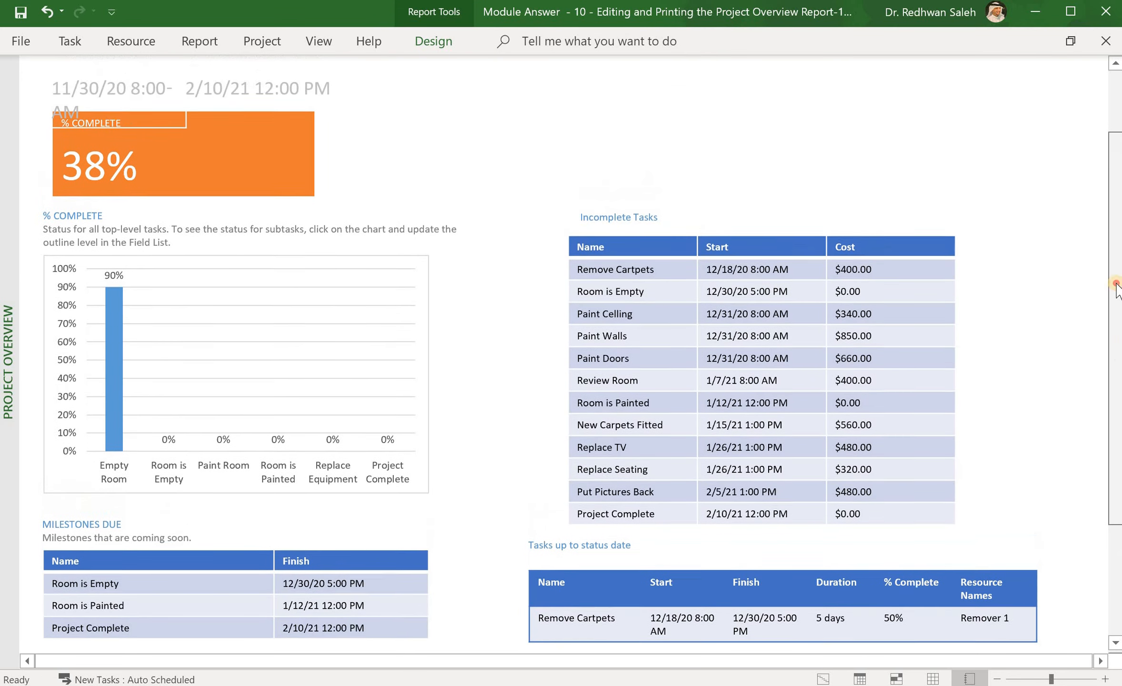
{"action": "scroll", "coordinate": [1111, 402], "scroll_direction": "down", "scroll_amount": 5}
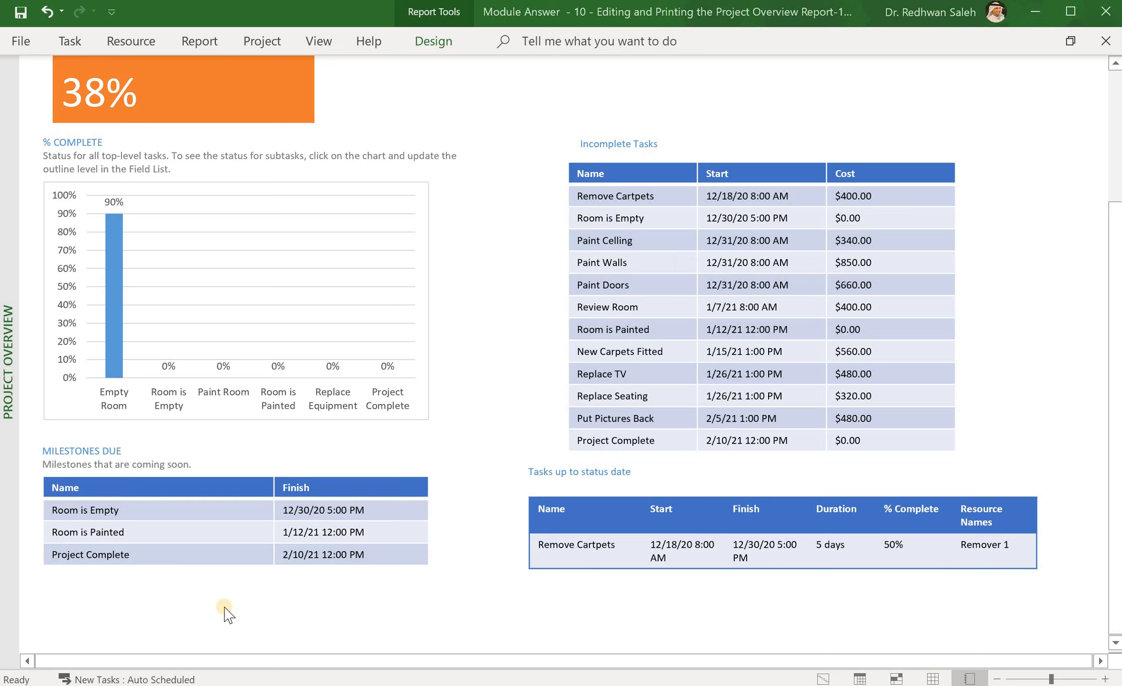
{"action": "left_click", "coordinate": [21, 41]}
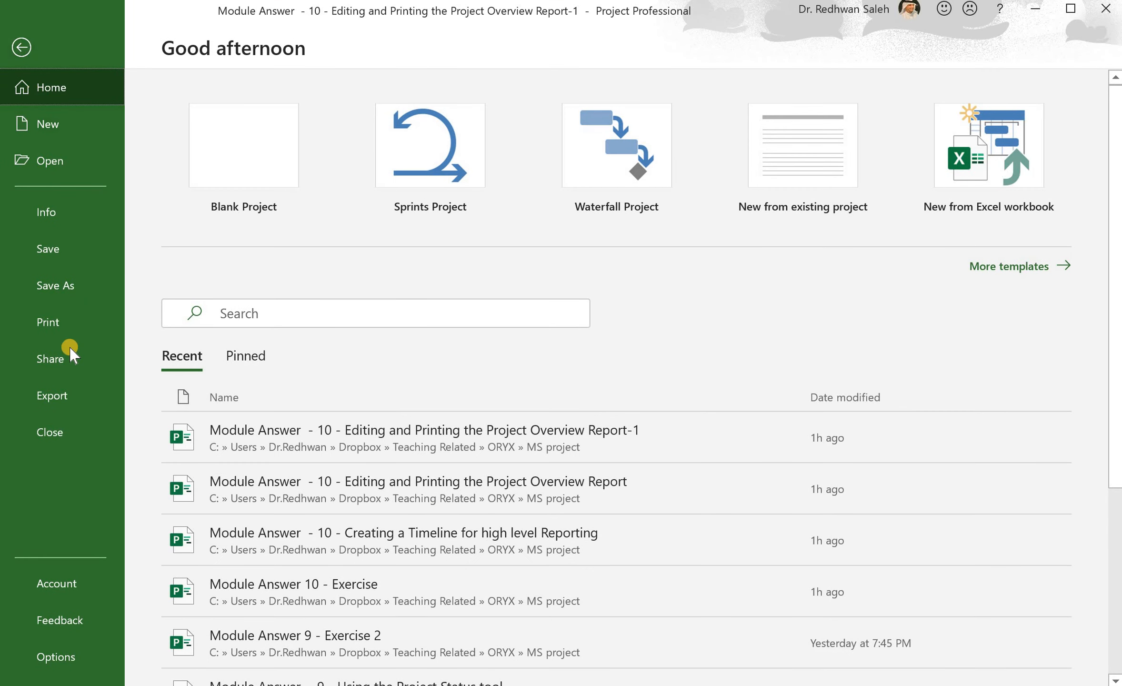
{"action": "left_click", "coordinate": [50, 324]}
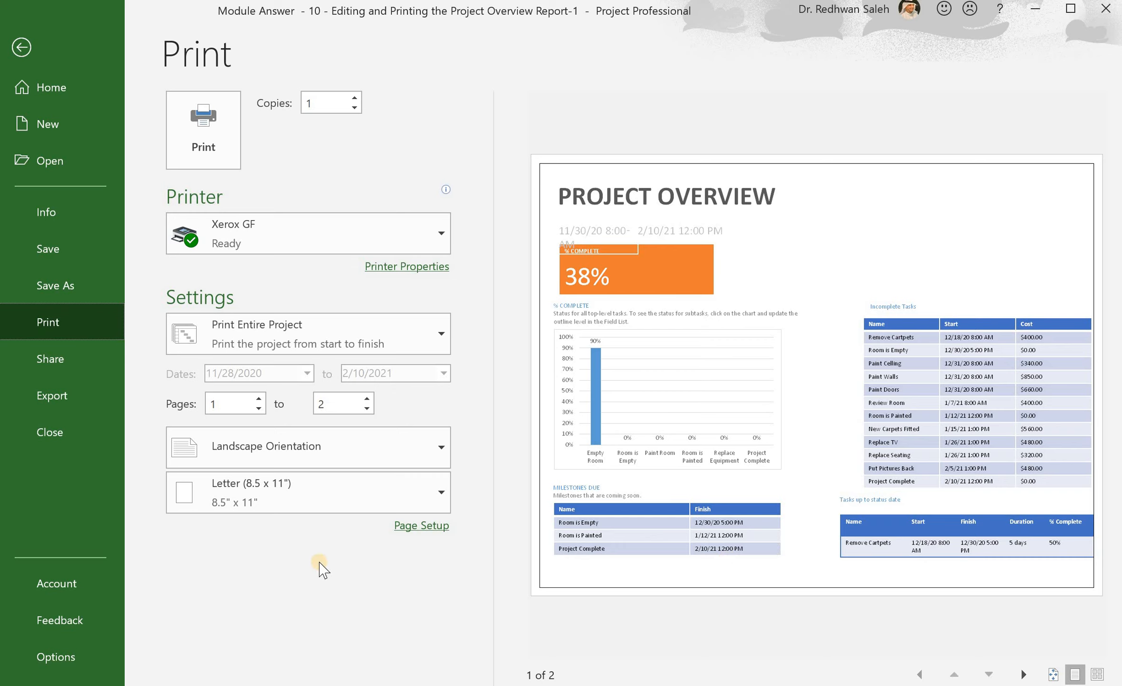
{"action": "left_click", "coordinate": [21, 48]}
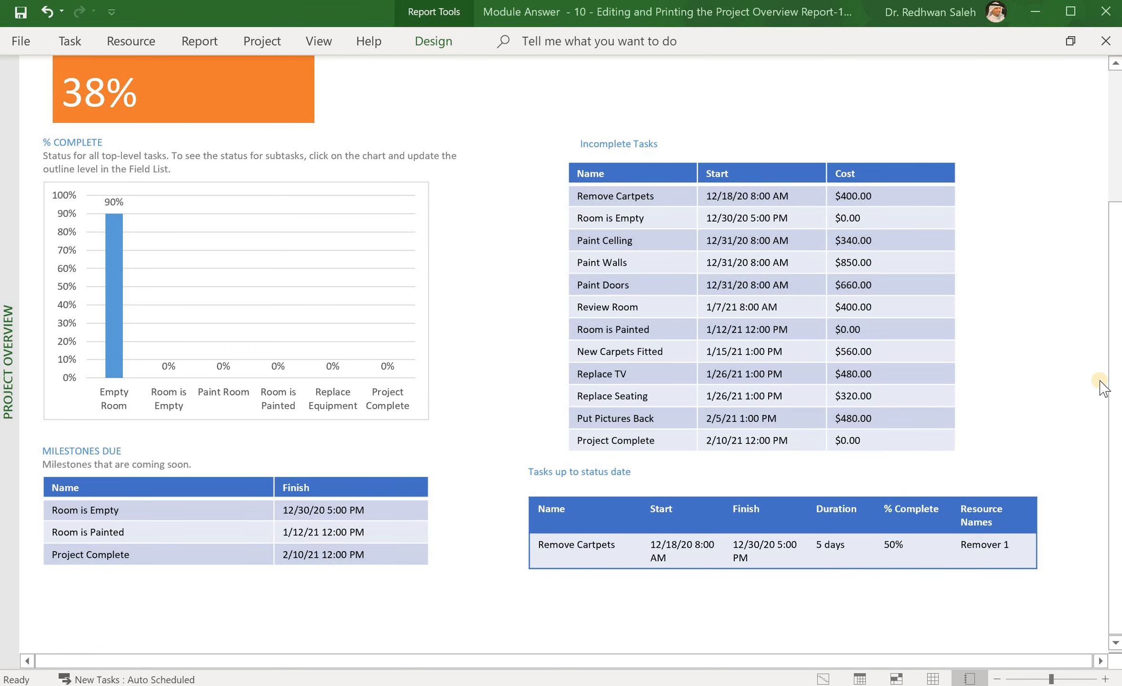
{"action": "left_click_drag", "start_coordinate": [1114, 387], "coordinate": [1102, 325]}
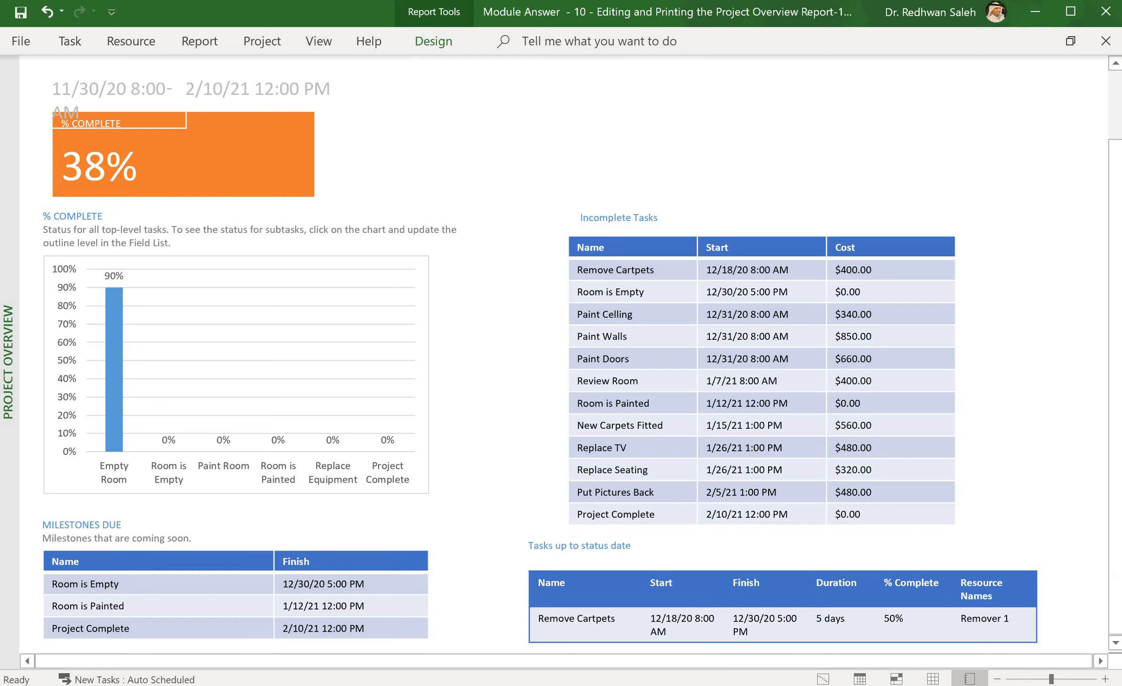